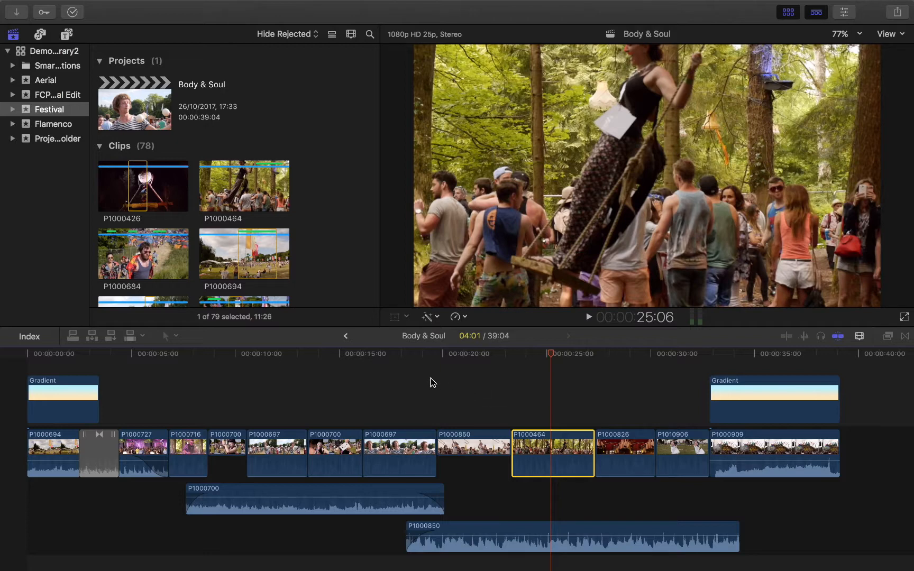
Slow the first P1000697 clip in the Body & Soul timeline to 50% speed
click(399, 355)
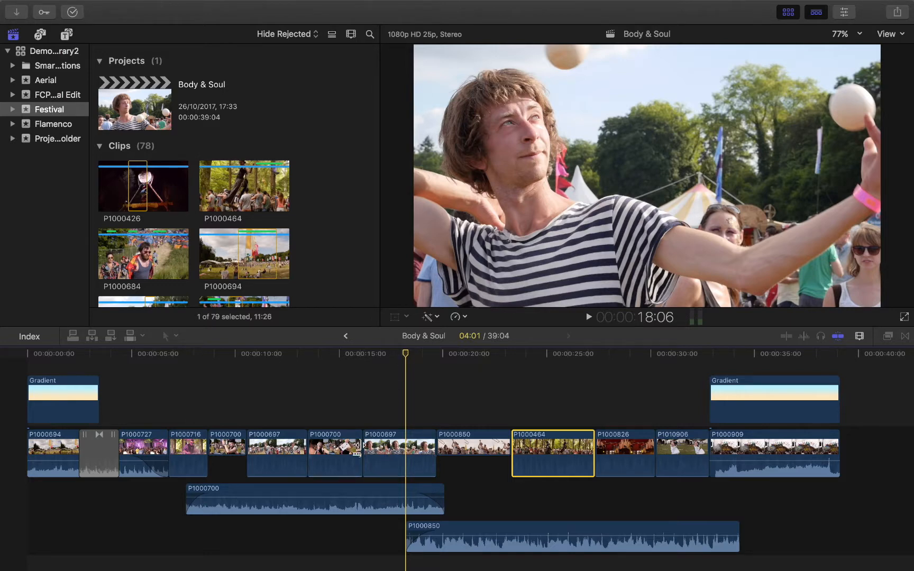
click(270, 451)
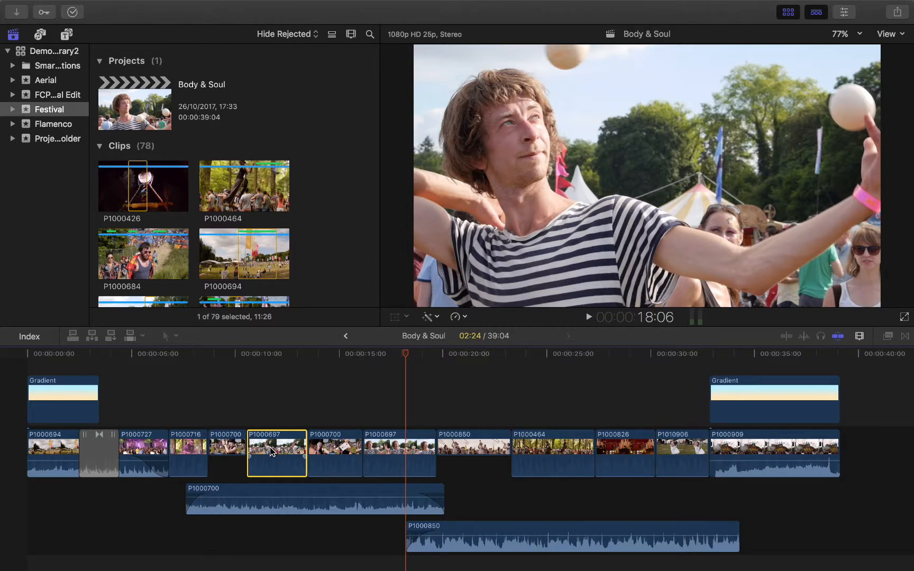
key(super+r)
key(super+r)
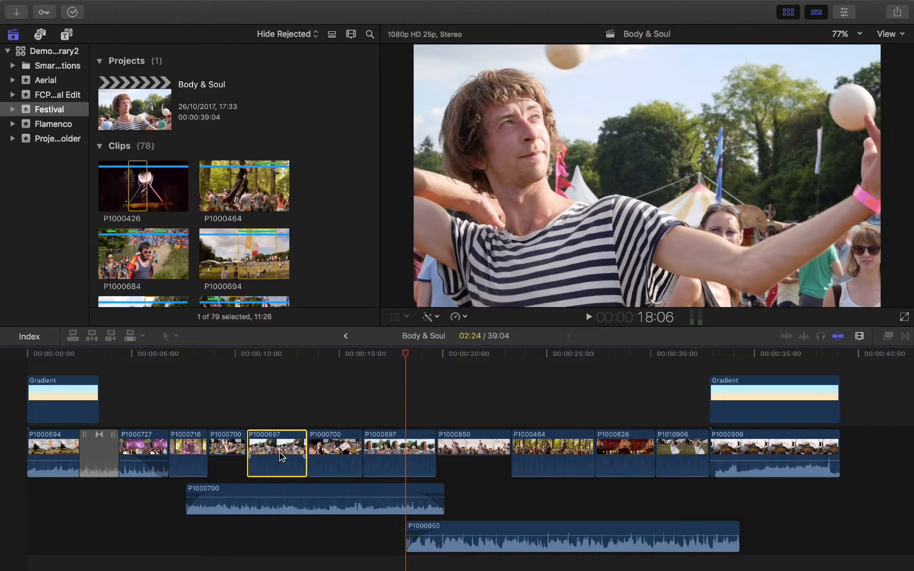
click(465, 317)
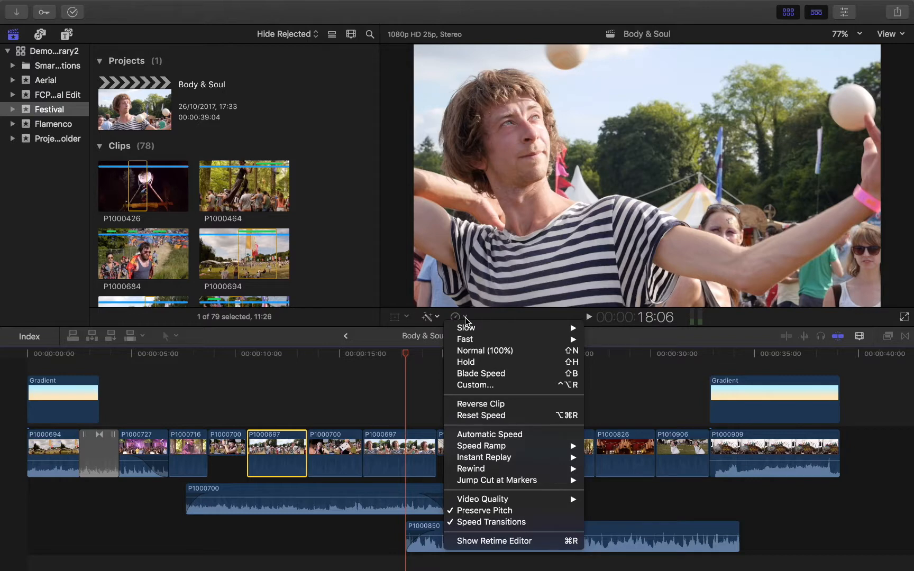
mouse_move(478, 329)
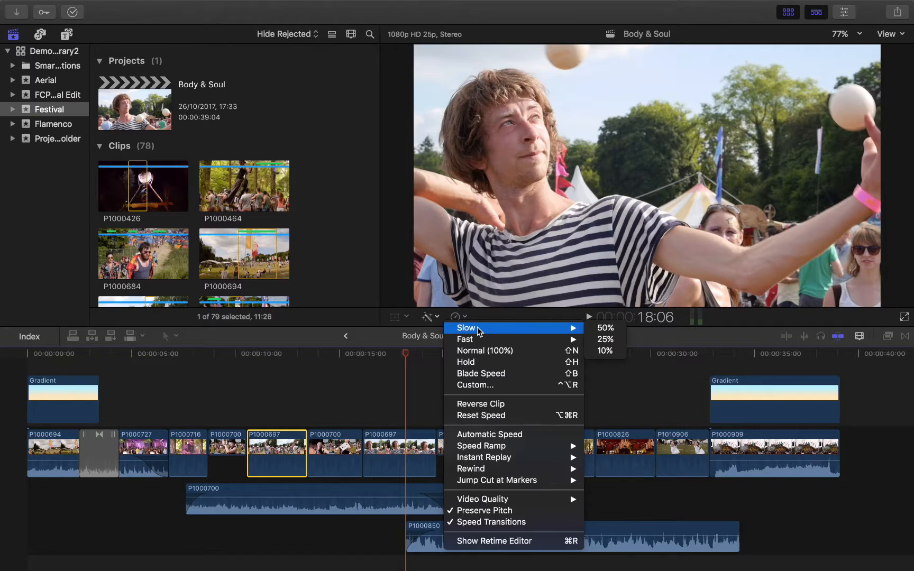
click(606, 328)
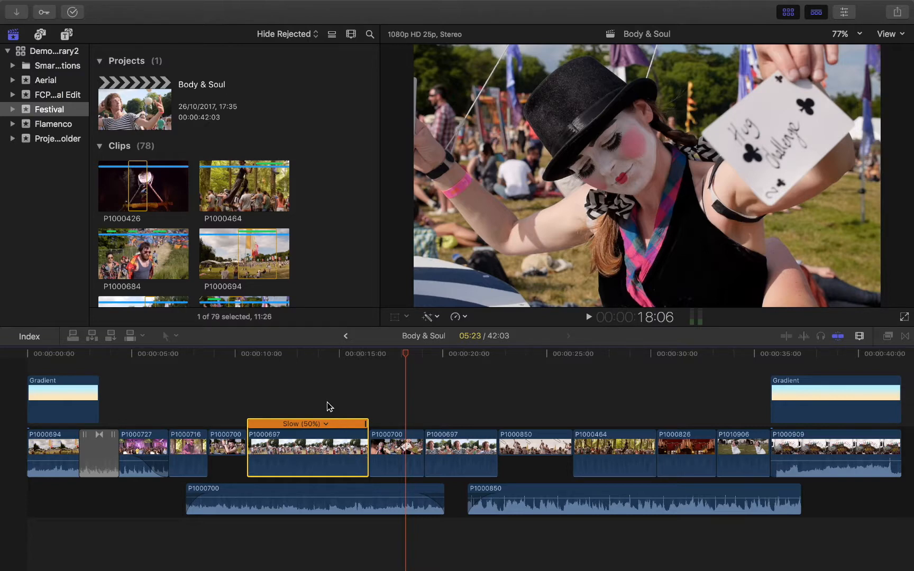
Play back the slowed P1000697 clip from its beginning with the system volume raised
click(249, 353)
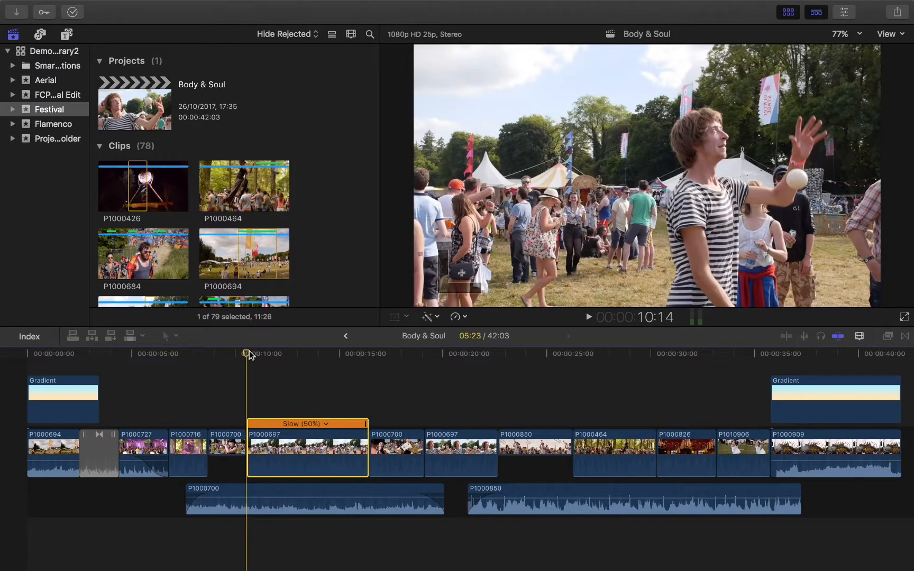
key(space)
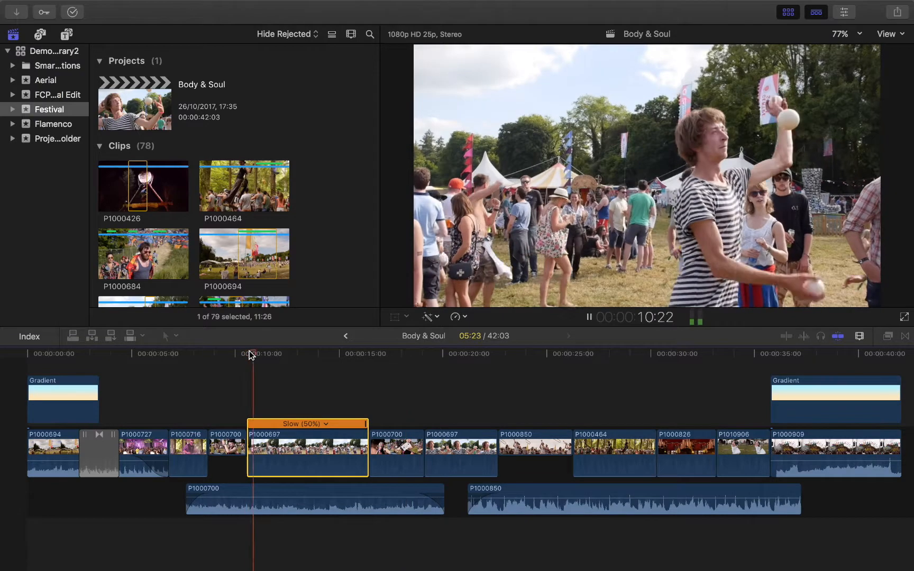
key(XF86AudioRaiseVolume)
key(space)
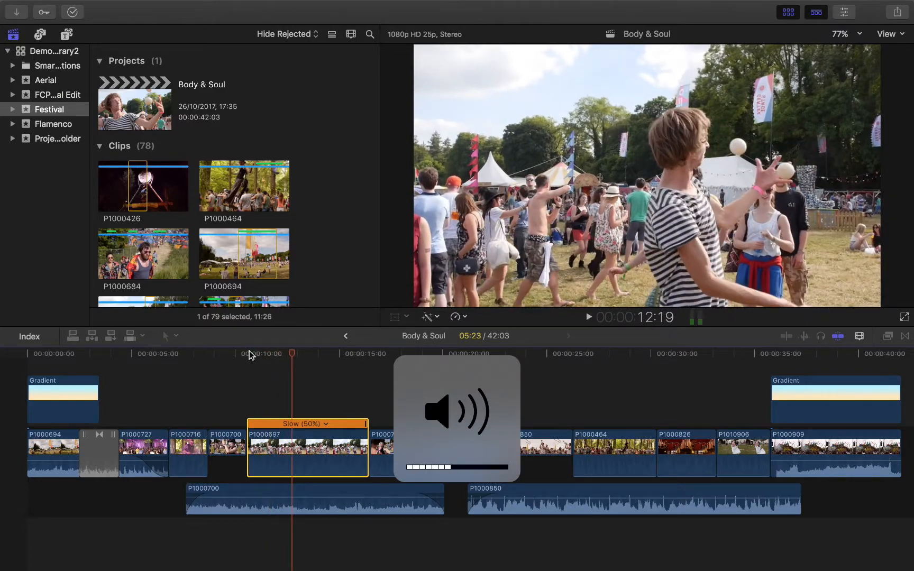
Lower the volume of the P1000700 audio clip beneath the slowed clip and replay that section
drag(271, 492, 284, 512)
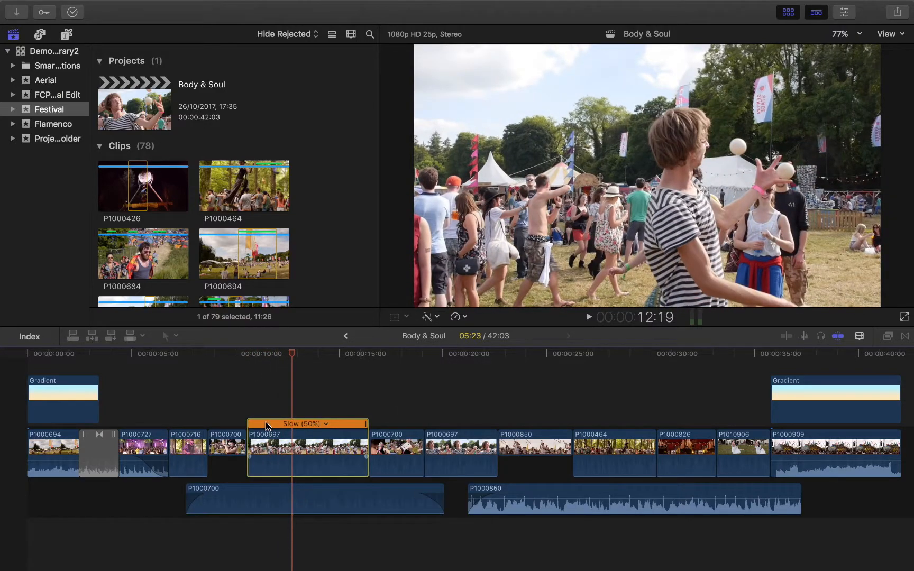
click(247, 383)
key(space)
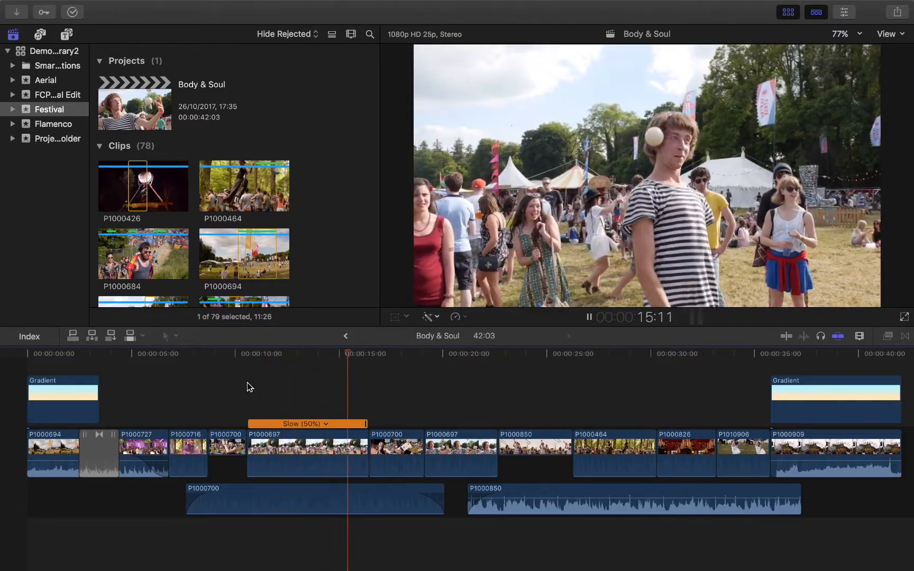
key(space)
Return the slowed P1000697 clip to normal 100% speed and lower the connected P1000700 audio clip to -∞ dB
click(311, 450)
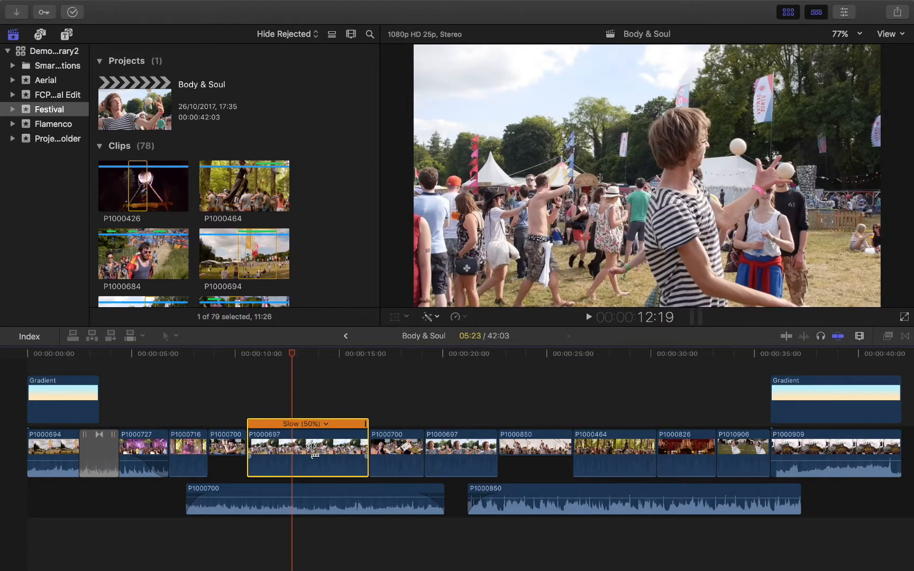
key(shift+n)
drag(312, 499, 312, 542)
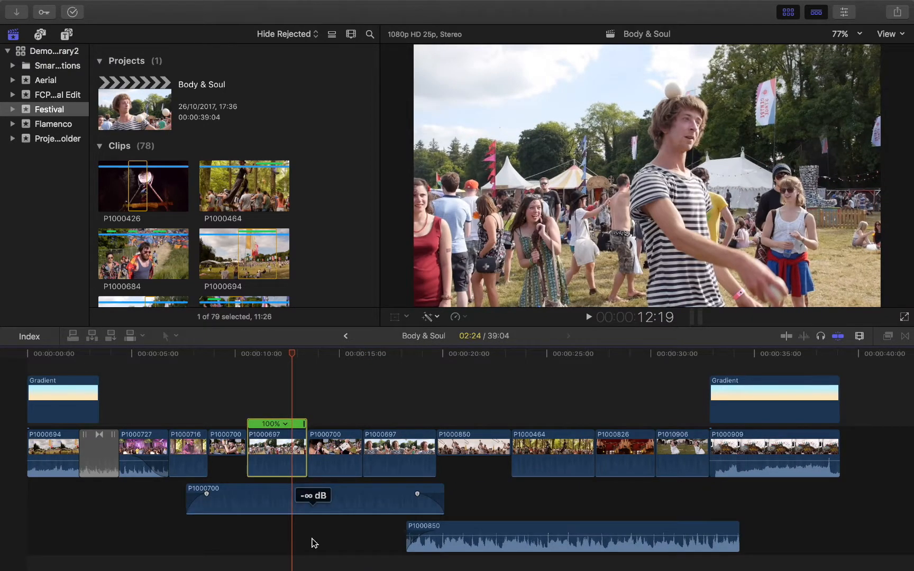
Play back the P1000697 clip at normal speed from its beginning
click(249, 357)
key(space)
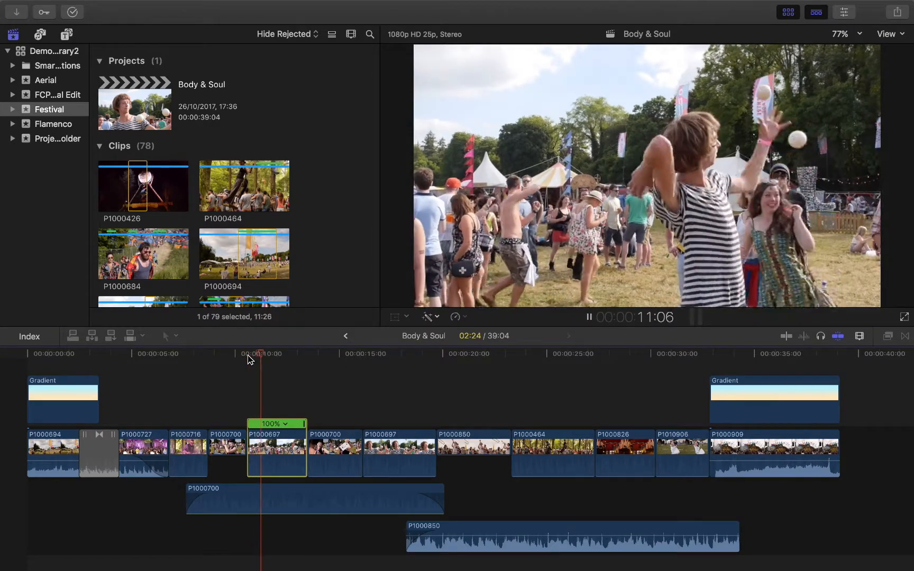
key(space)
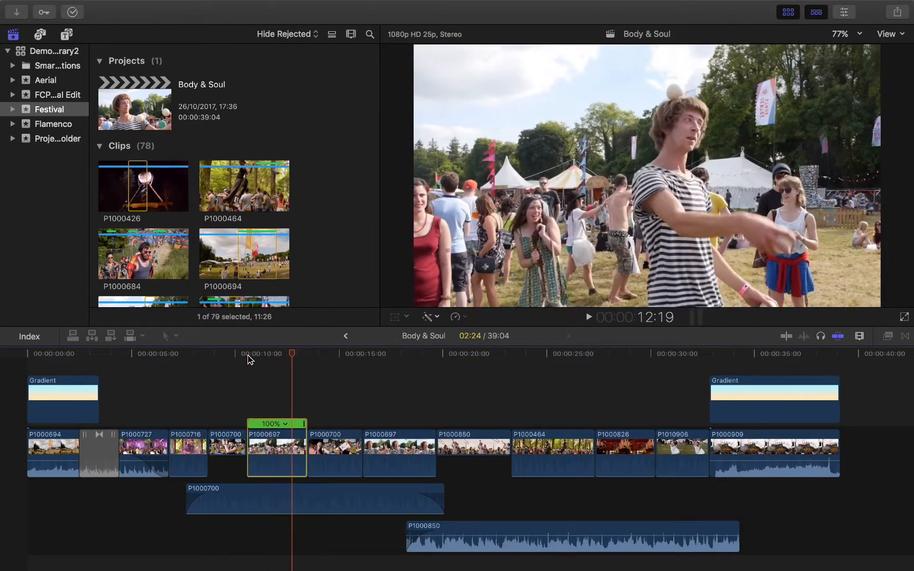
Retime the P1000697 clip to Slow 50% again and play it back for comparison
click(465, 317)
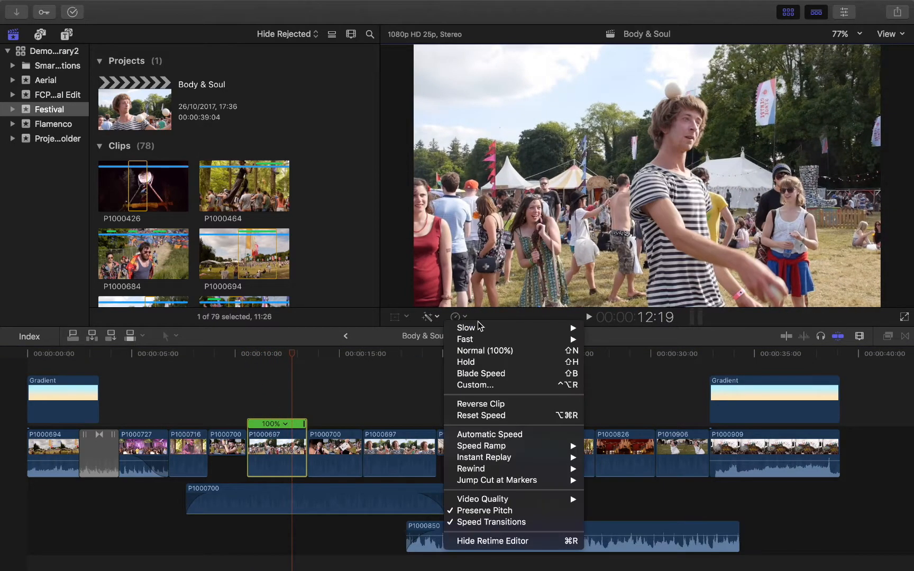
mouse_move(508, 326)
click(590, 327)
click(245, 375)
key(space)
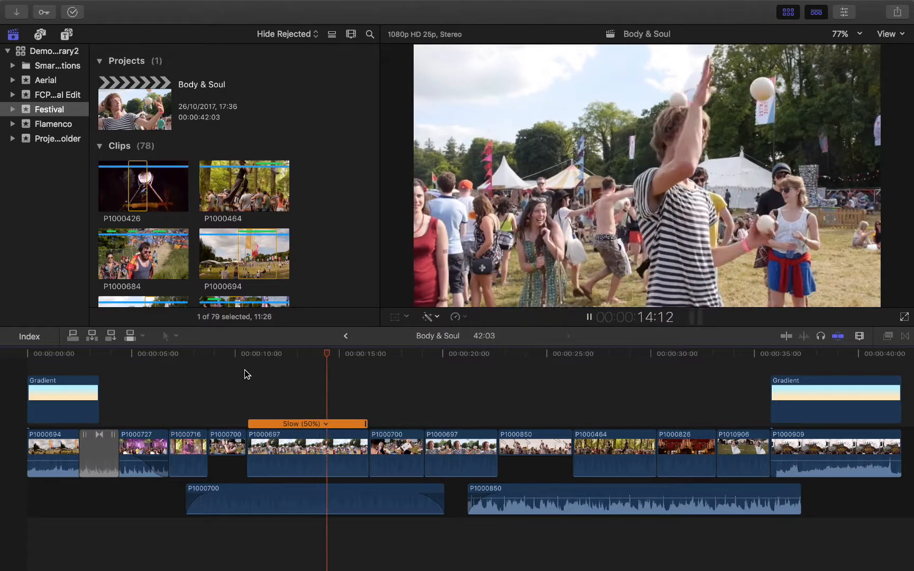
key(space)
Reset the 50% slow-motion P1000697 clip to Normal (100%) speed, looking over the Fast presets first
click(294, 452)
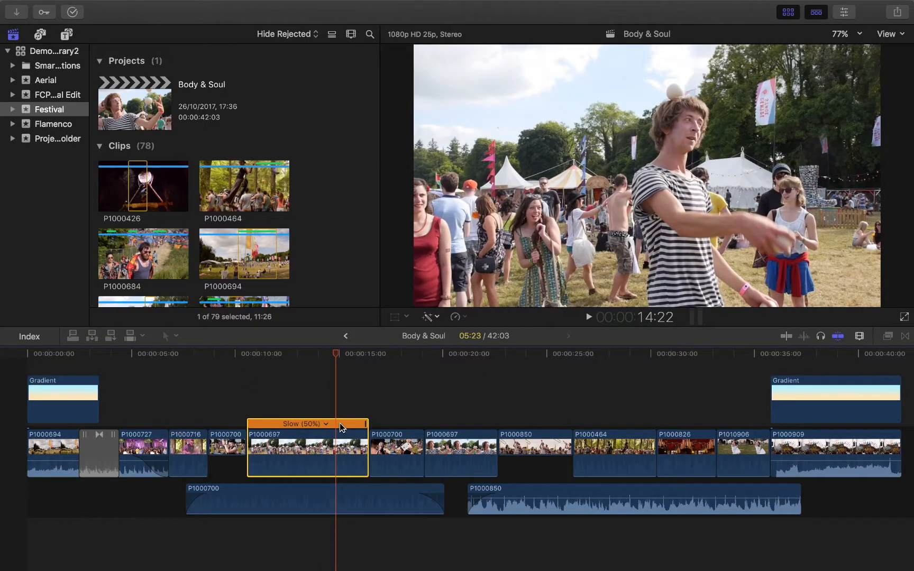
click(465, 318)
mouse_move(466, 332)
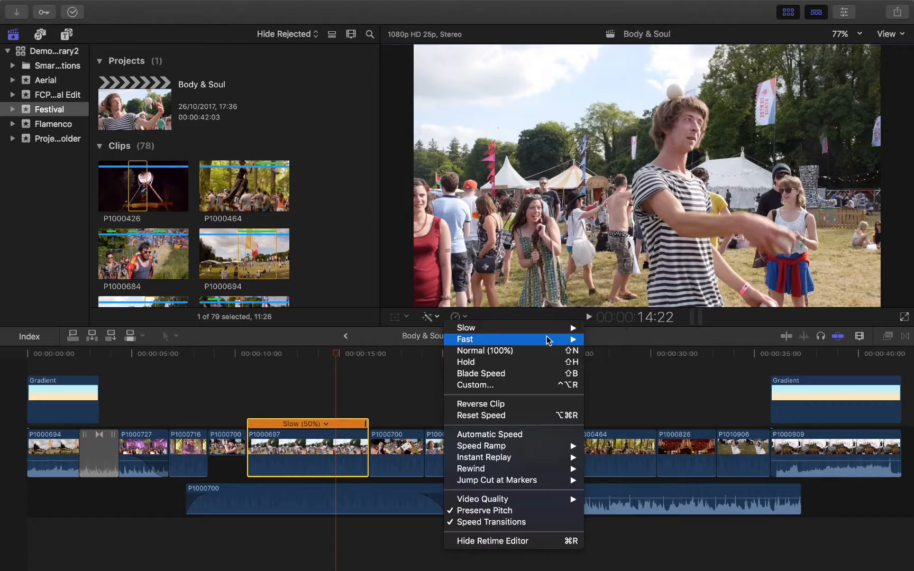
mouse_move(532, 344)
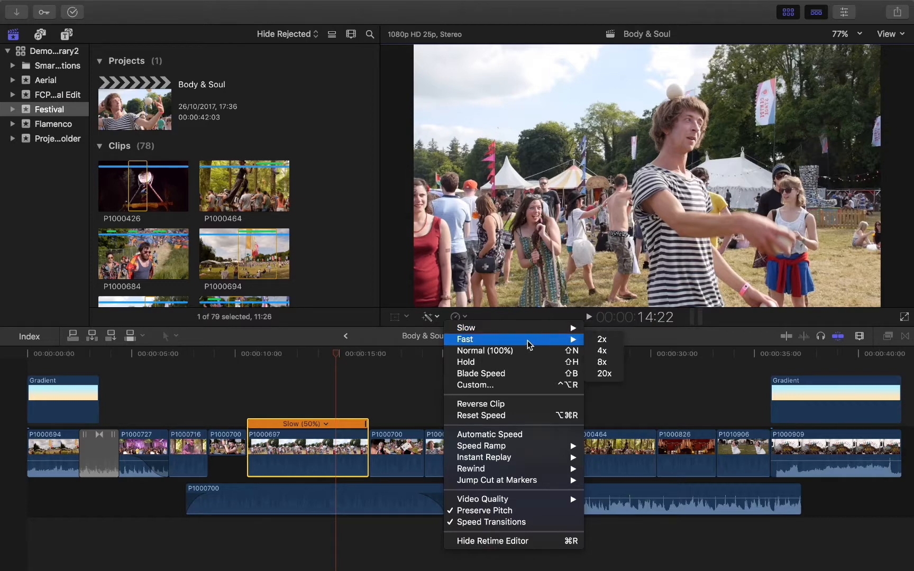
click(476, 350)
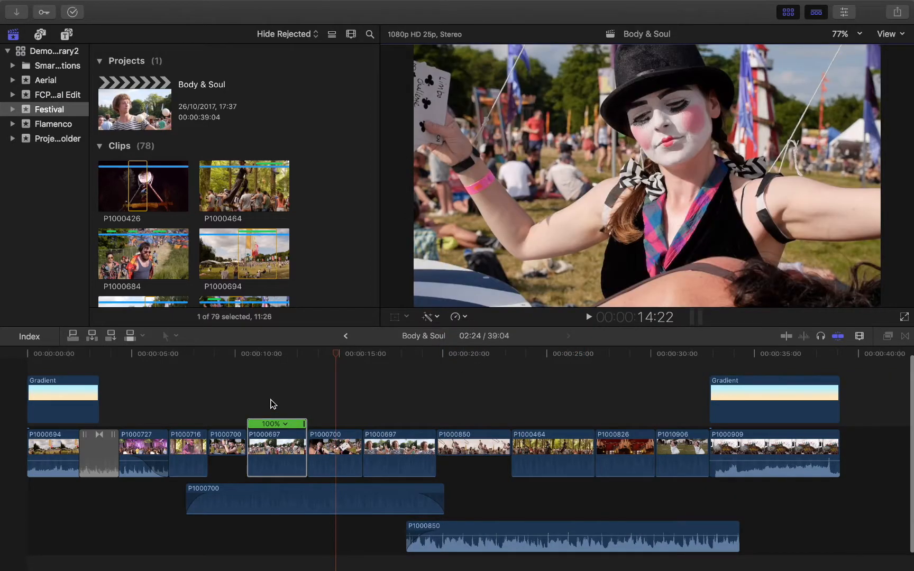
key(super+equal)
key(super+equal)
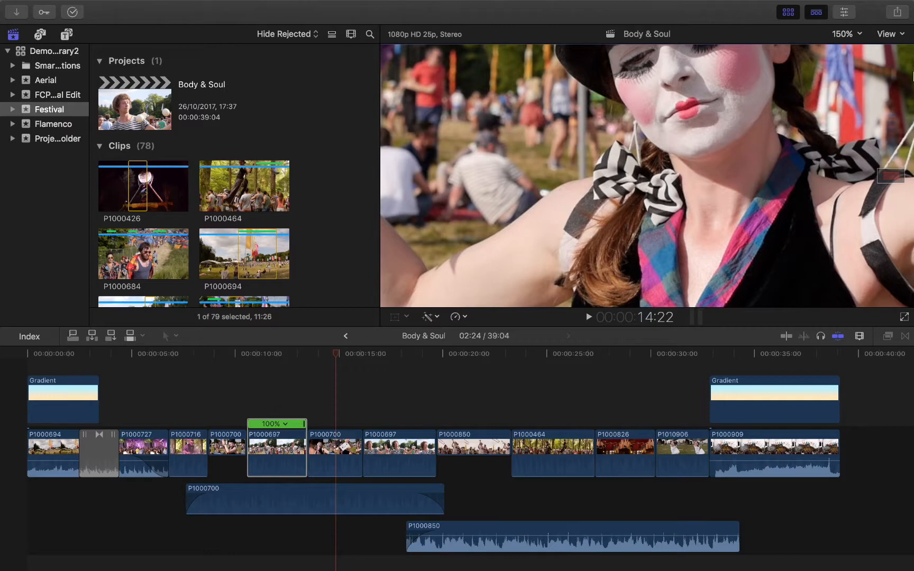
click(856, 34)
click(857, 42)
Retime the first P1000697 clip to Fast 2x speed
click(267, 378)
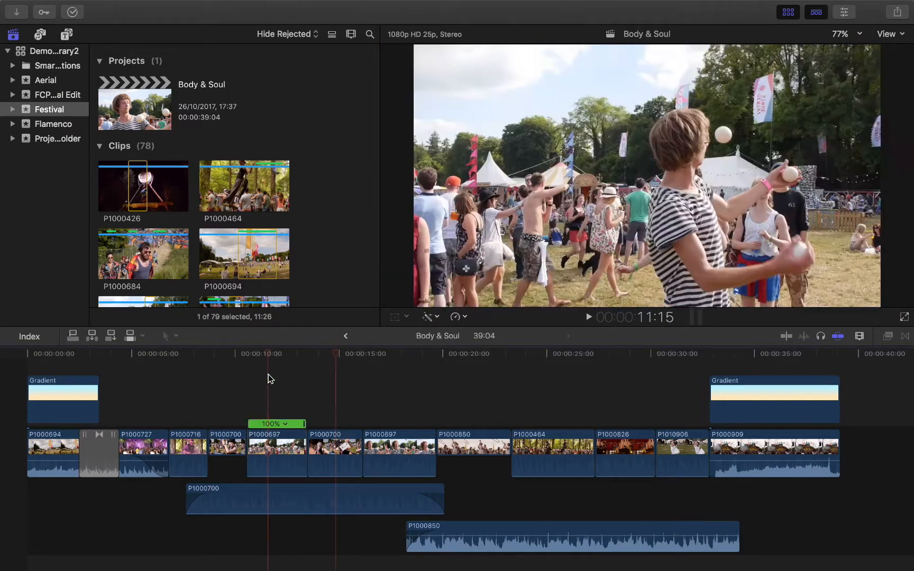
key(super+equal)
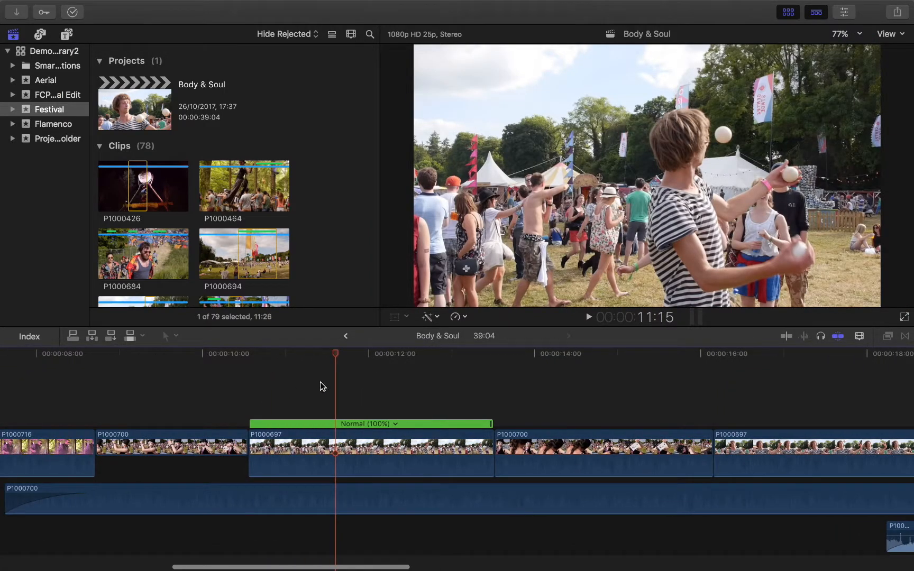
key(super+minus)
click(364, 444)
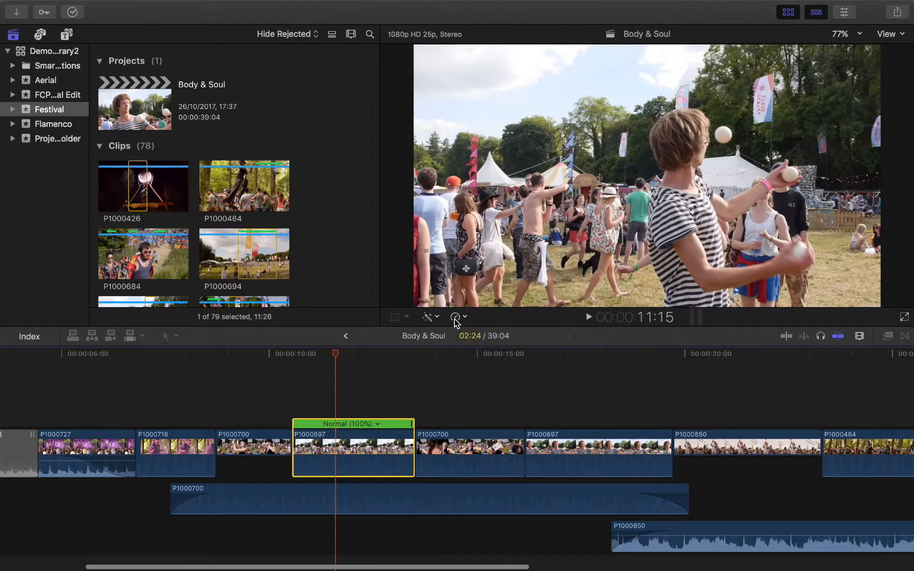
click(455, 316)
mouse_move(575, 348)
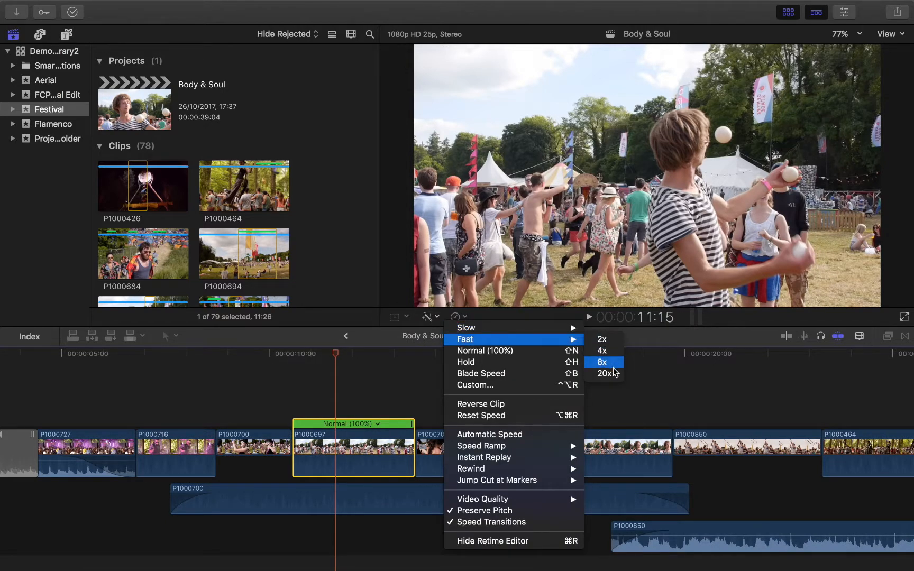
click(601, 340)
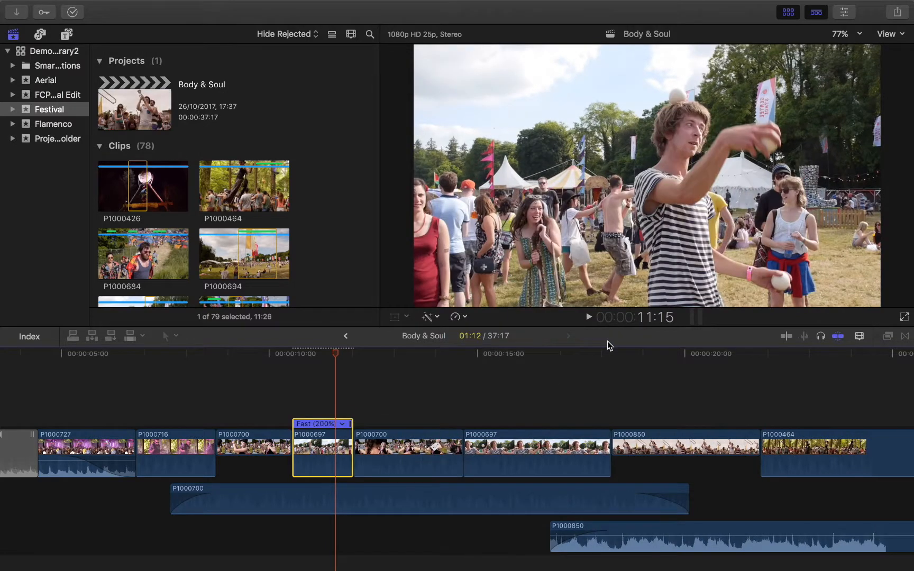
Play back the 2x P1000697 clip from its beginning
drag(336, 357, 296, 353)
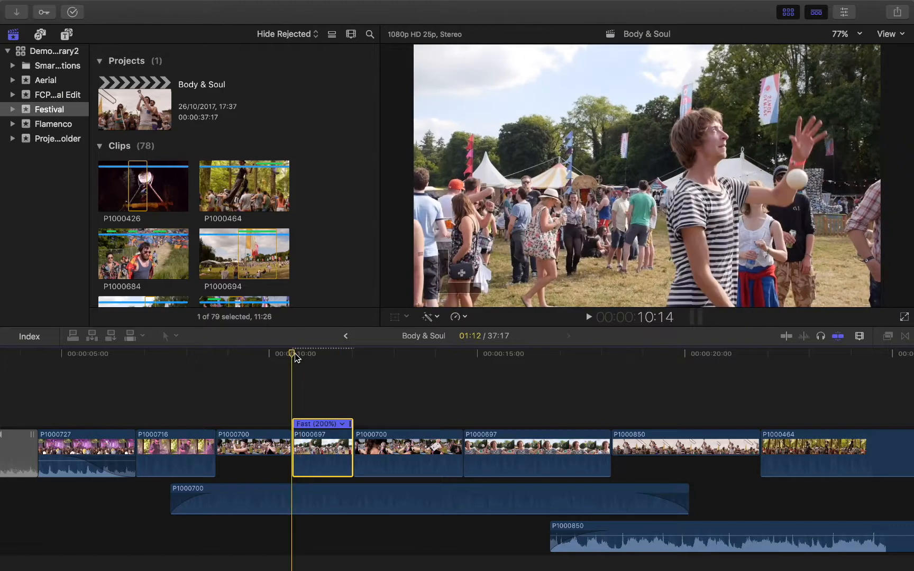
key(space)
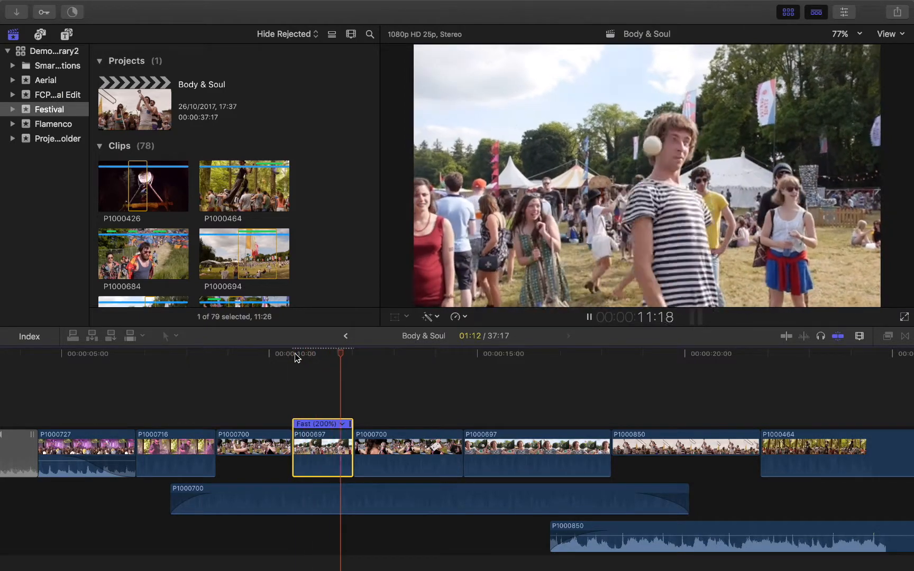
key(space)
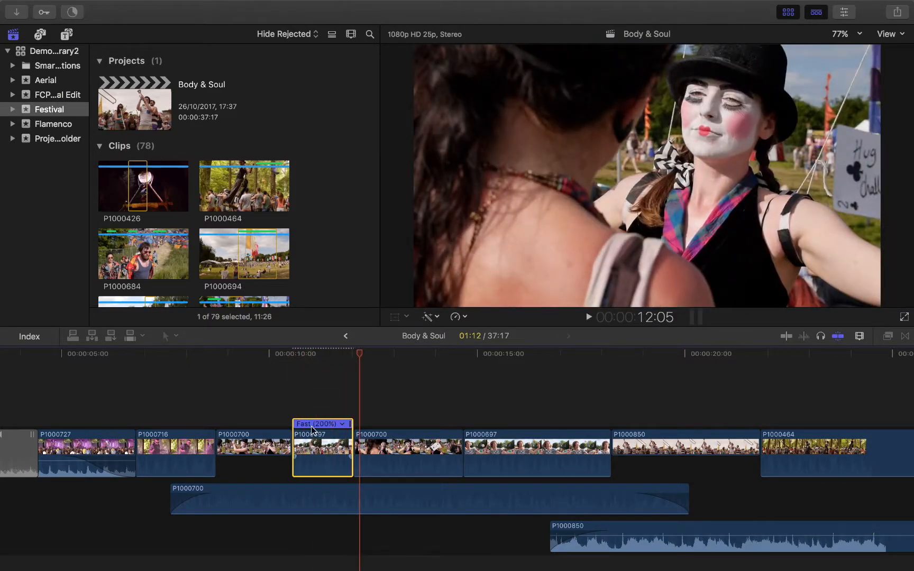
Increase the P1000697 clip's speed to Fast 4x and play it back from its beginning
click(456, 316)
mouse_move(481, 343)
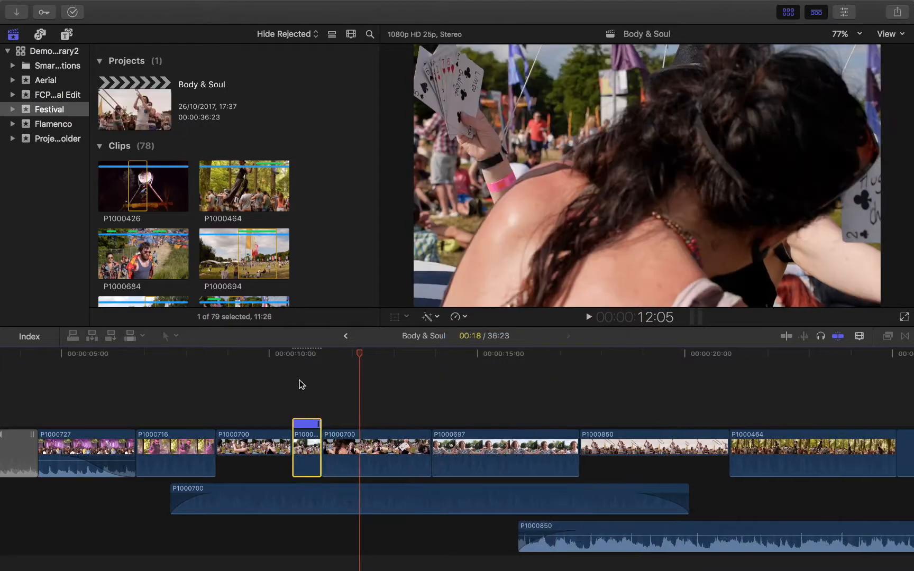
click(296, 374)
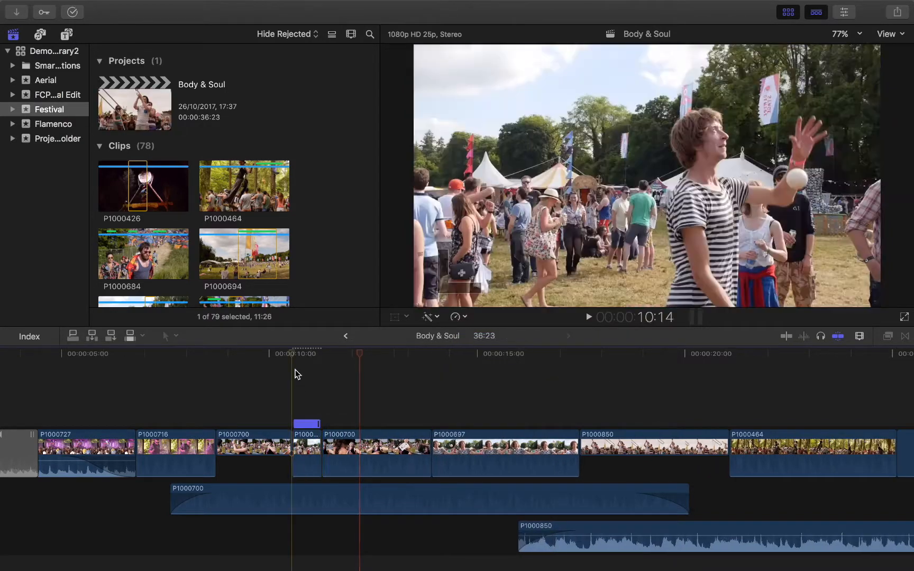
key(space)
key(space)
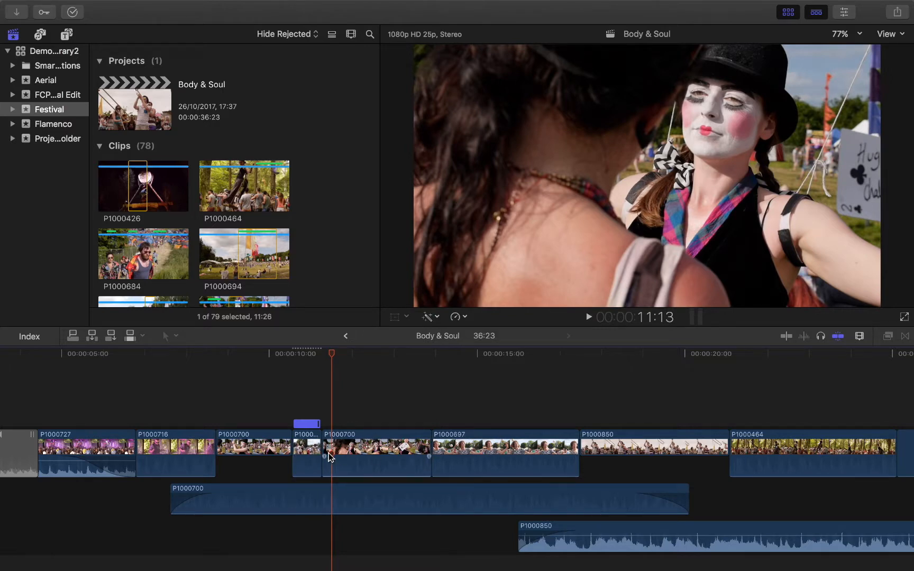
Extend the end of the 4x P1000697 clip to a duration of about 02:17 and place the playhead within it
drag(319, 446, 402, 444)
click(358, 446)
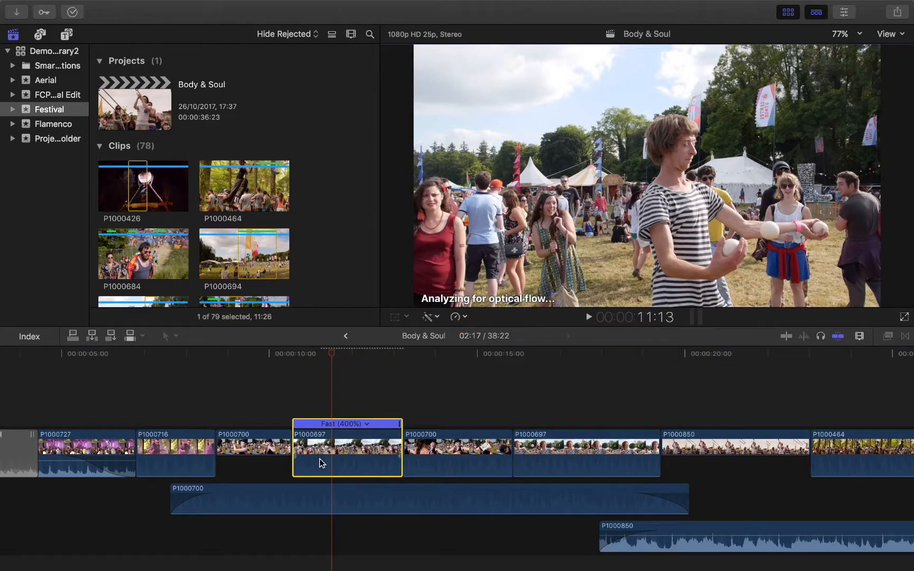
click(416, 390)
click(347, 360)
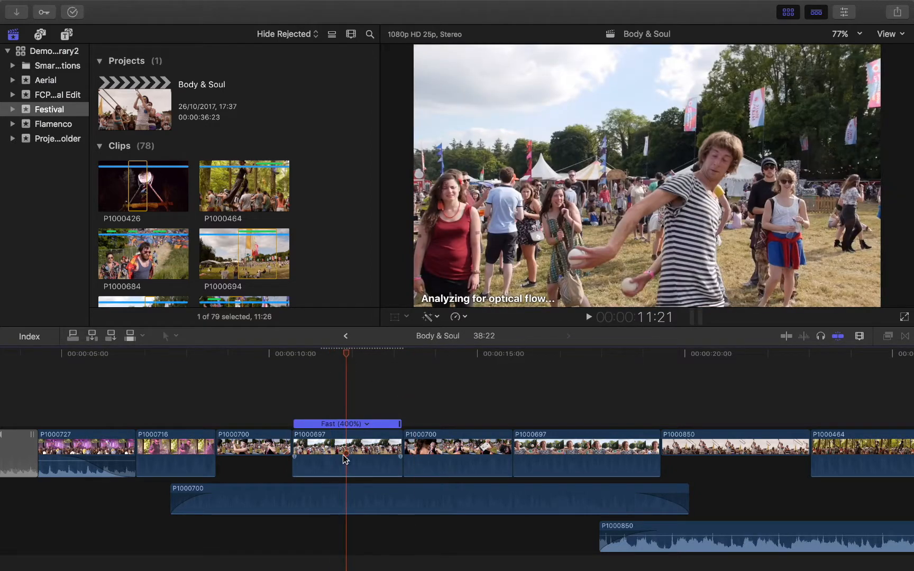
Retime the first P1000697 clip to Fast 20x and play it back from its beginning
click(346, 458)
click(467, 317)
mouse_move(477, 340)
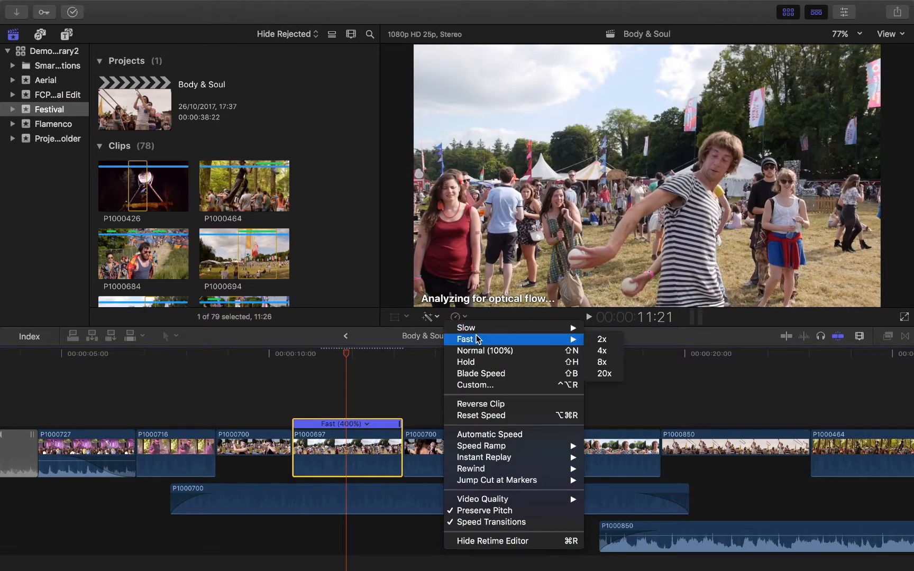
click(605, 374)
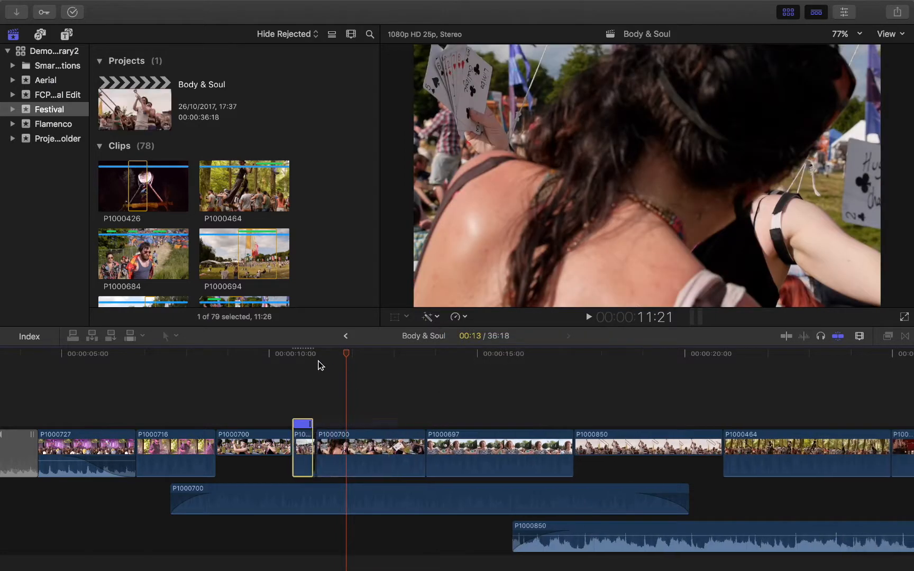
click(290, 360)
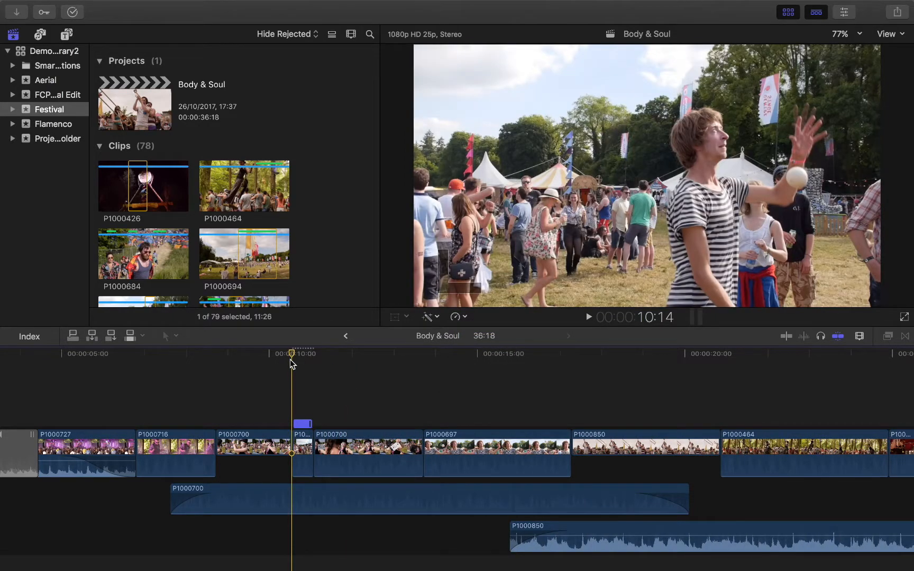
key(space)
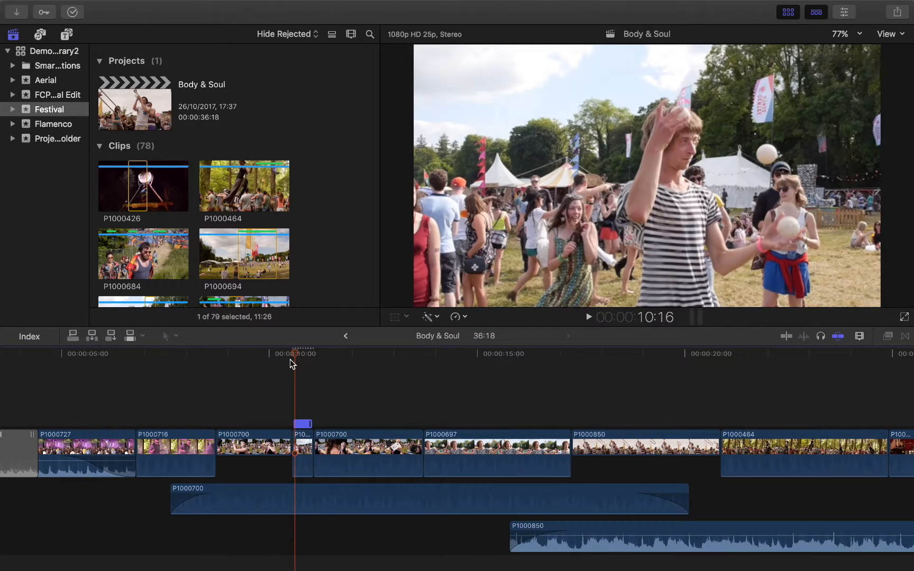
key(space)
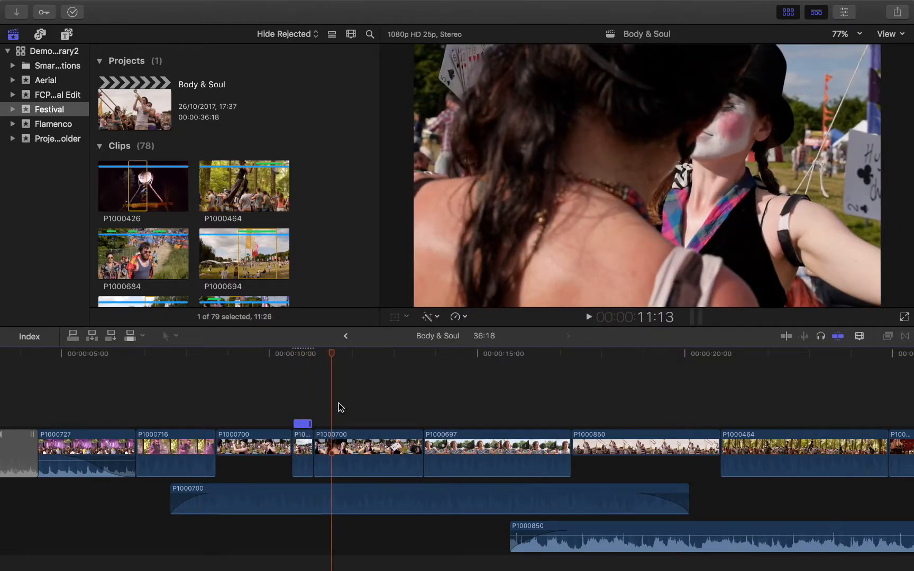
Change the first P1000697 clip's speed to Fast 8x and play it back from its beginning
click(468, 319)
mouse_move(521, 339)
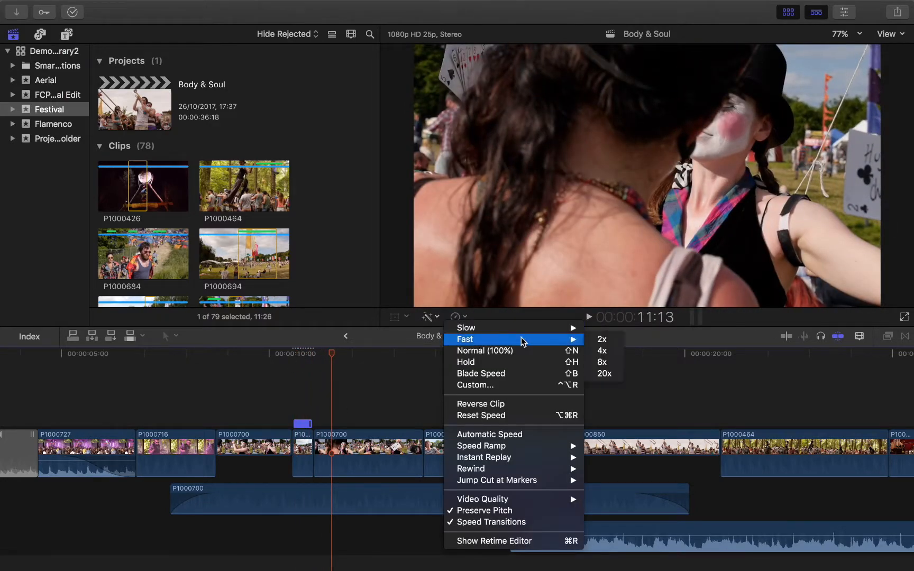
click(602, 362)
click(292, 357)
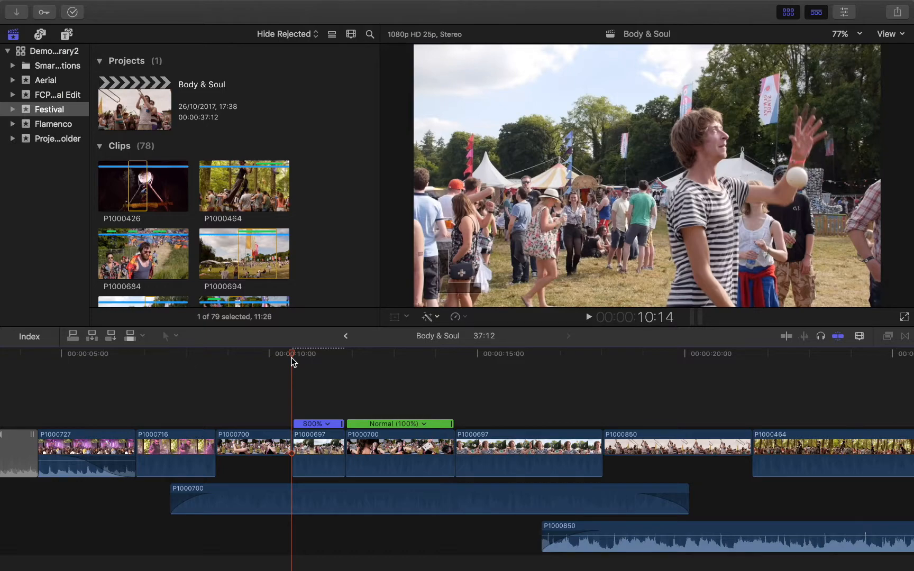
key(Left)
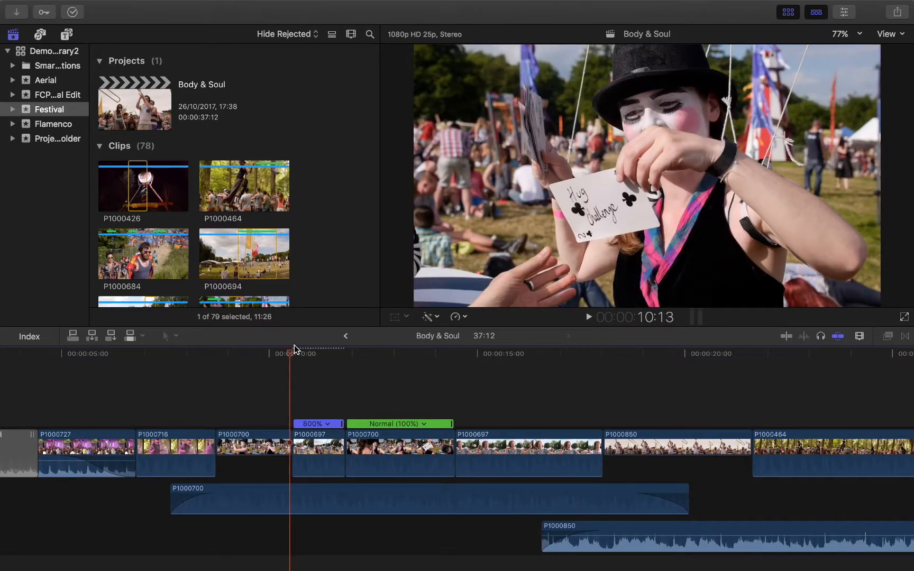
key(space)
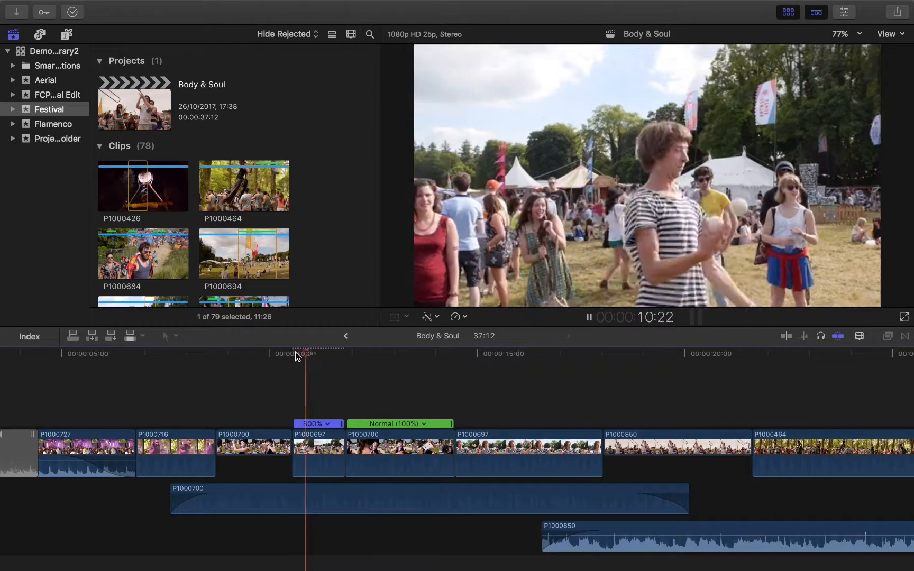
key(space)
Return the first P1000697 clip to Normal (100%) speed and trim its end to a duration of about 01:19
click(310, 437)
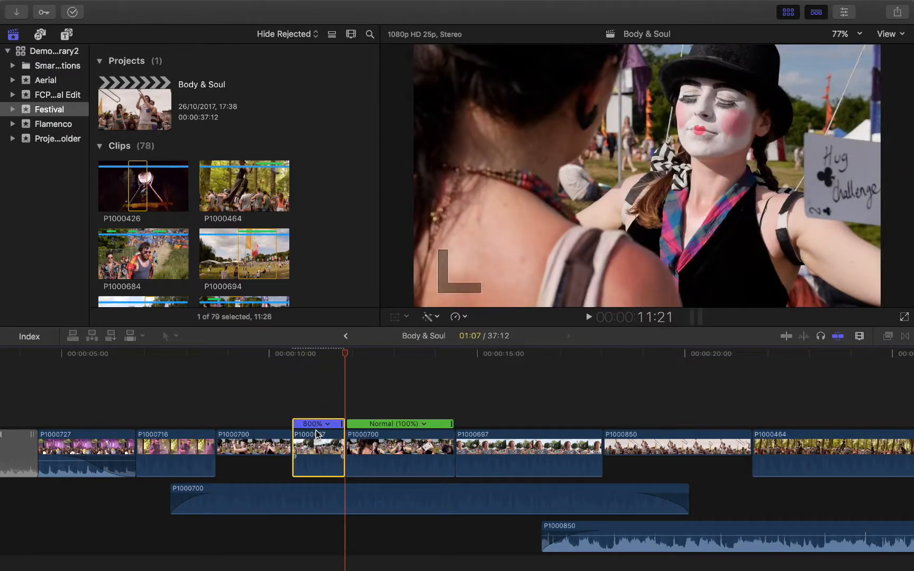
click(315, 358)
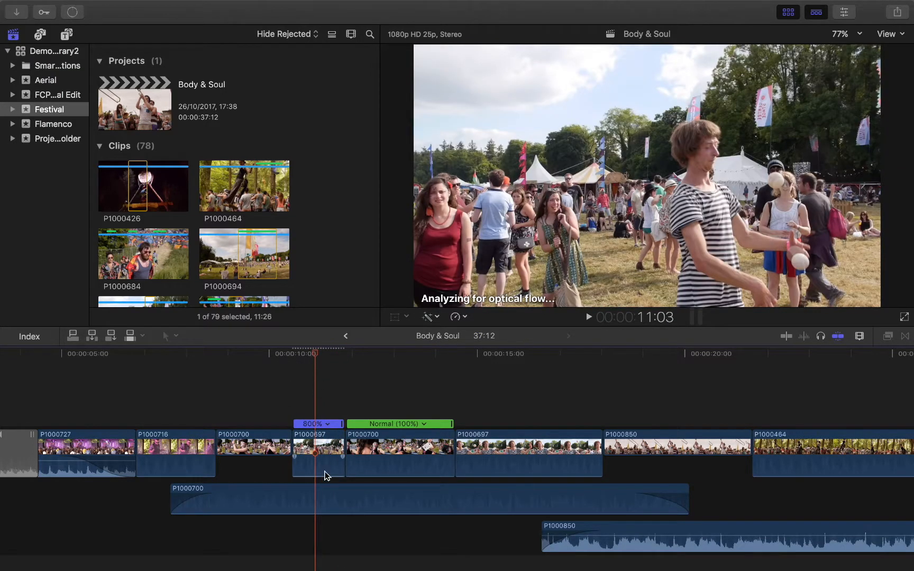
click(372, 459)
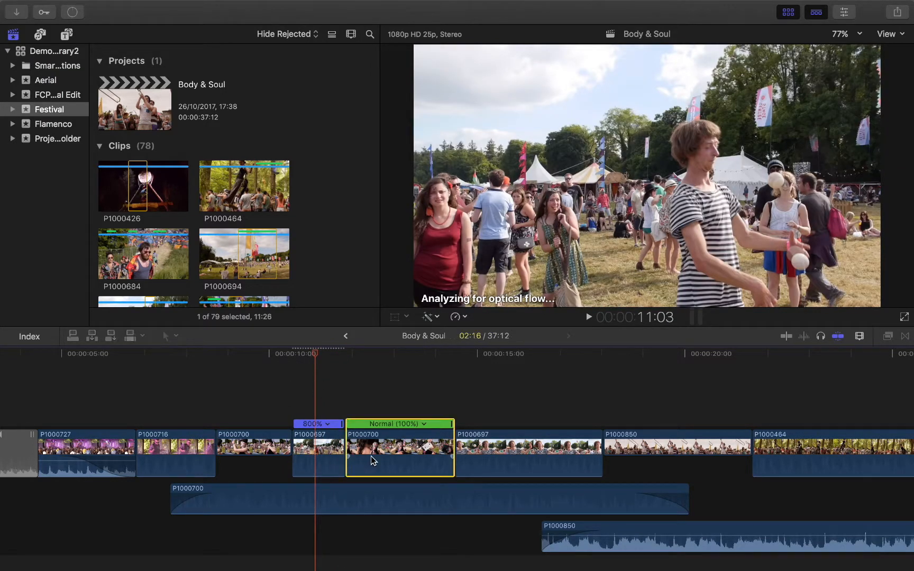
click(311, 466)
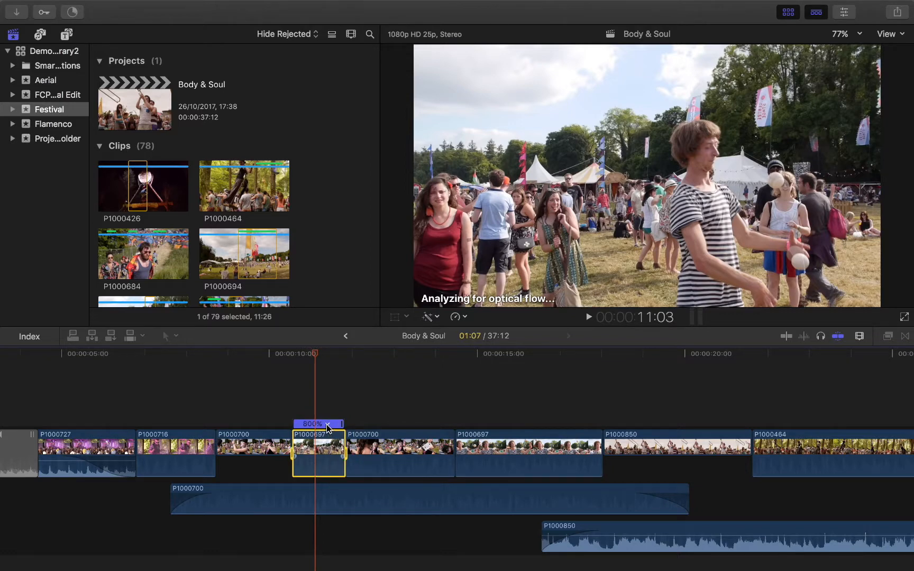
click(328, 425)
click(361, 459)
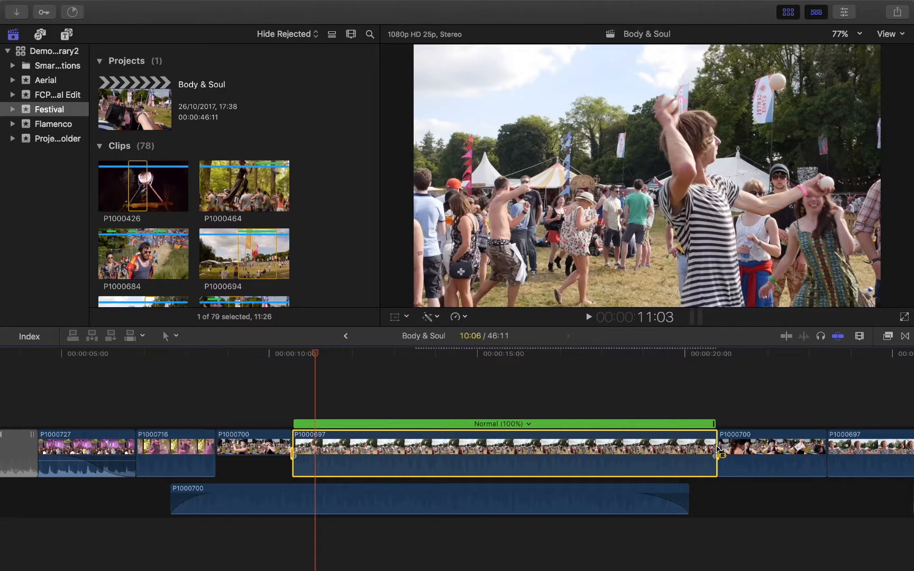
drag(717, 452, 363, 448)
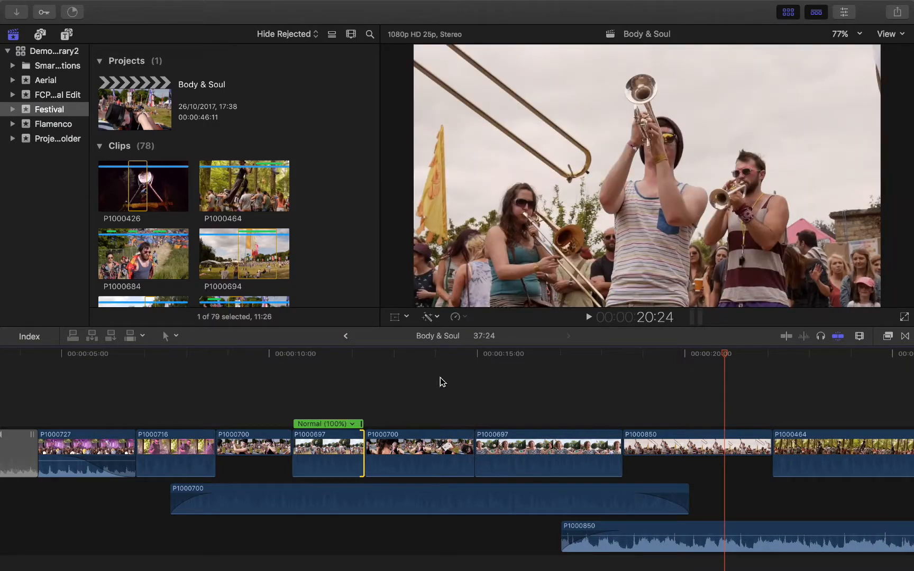
Place the playhead at about 11:09 in the first P1000697 clip and review the clip's retiming options
click(326, 373)
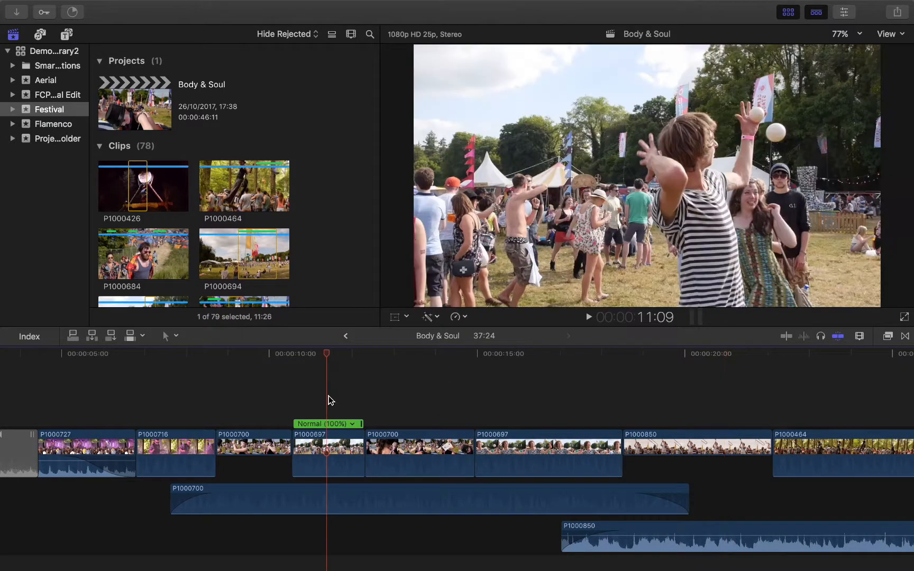
click(340, 463)
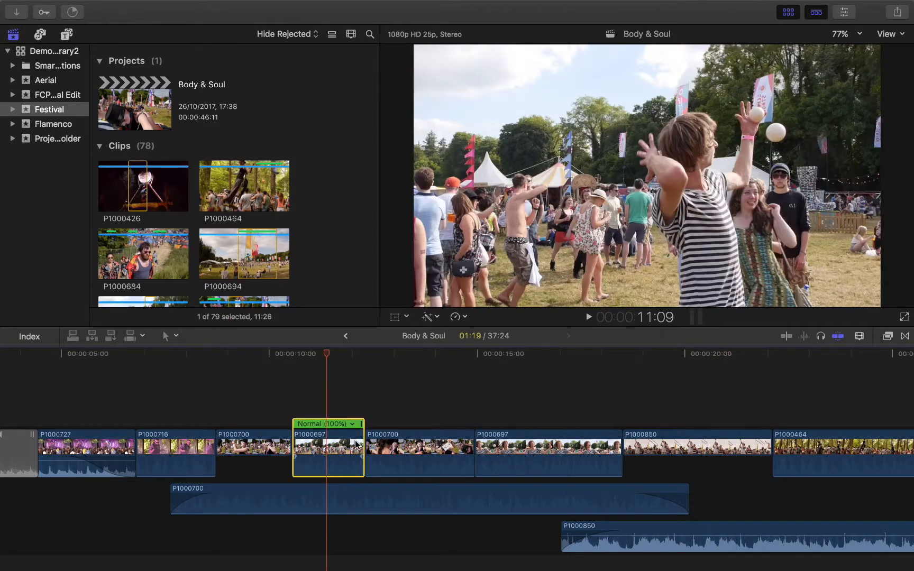
click(464, 316)
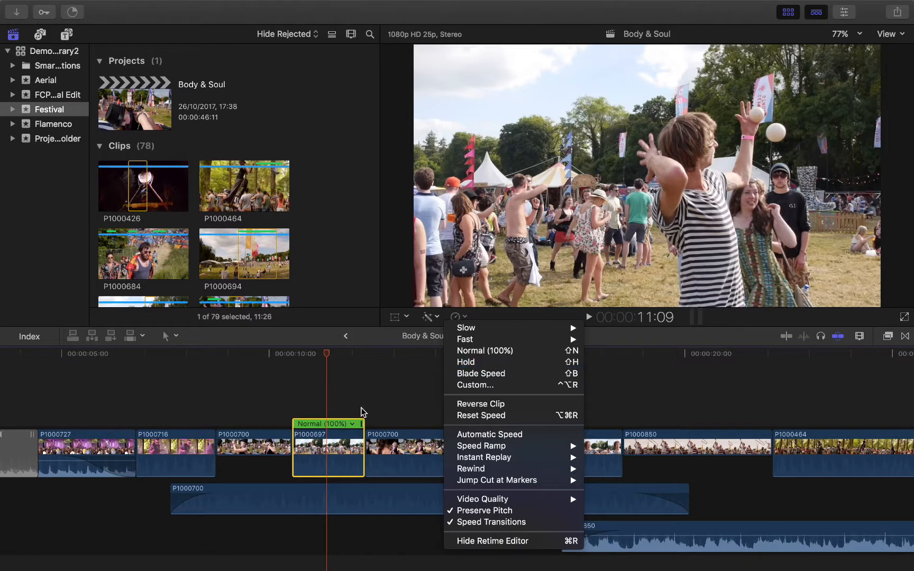
click(353, 428)
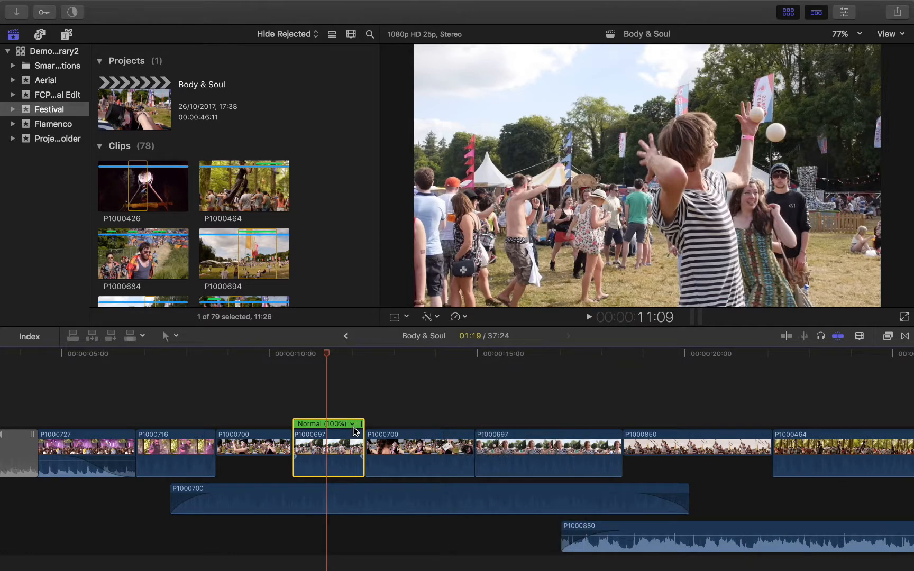
click(353, 428)
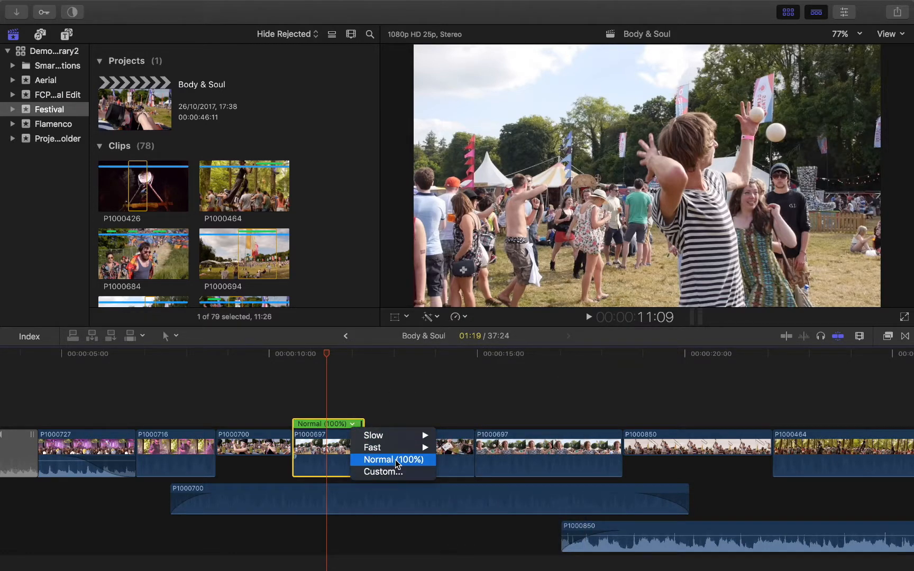
click(324, 452)
click(456, 318)
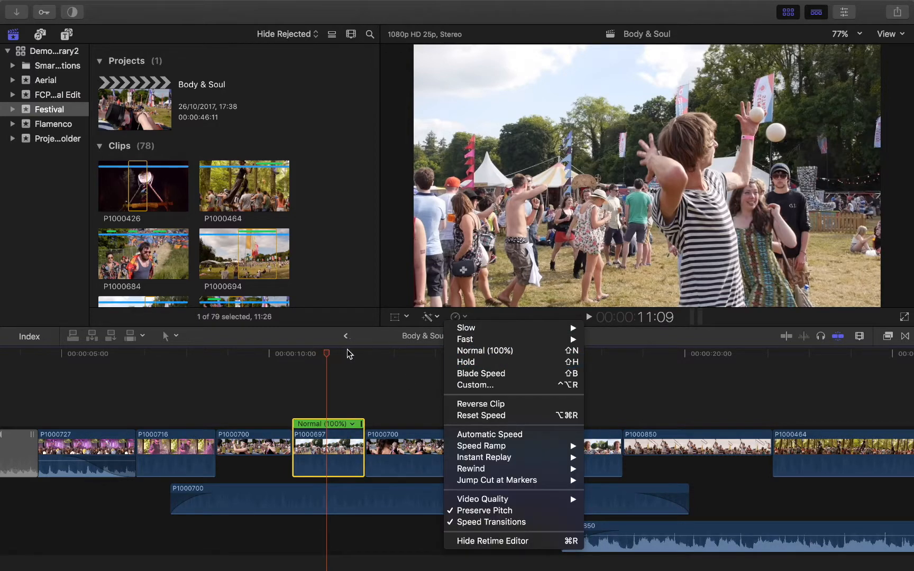
click(328, 355)
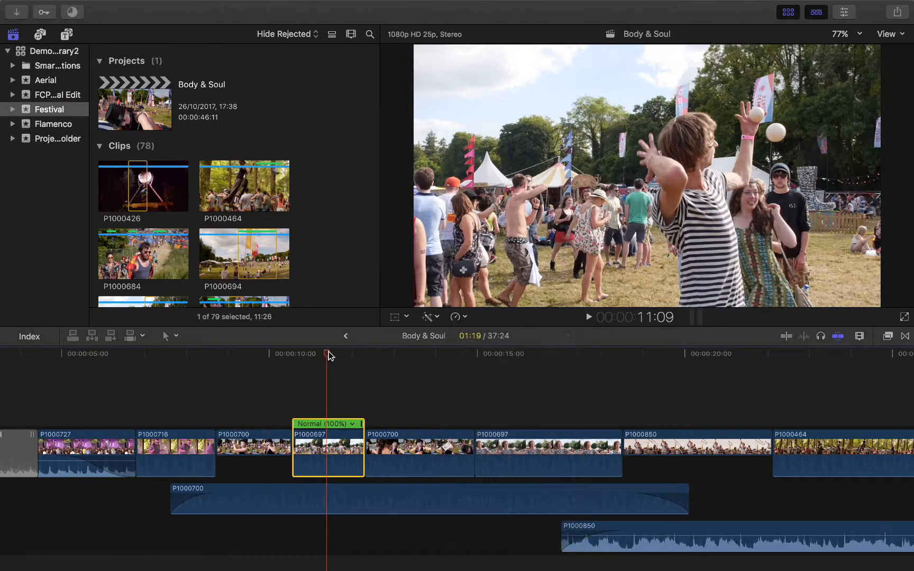
Apply a Hold to the first P1000697 clip at 11:10 and play the clip back from its beginning
mouse_move(326, 355)
mouse_down()
mouse_move(351, 355)
mouse_move(312, 363)
mouse_move(328, 365)
mouse_up()
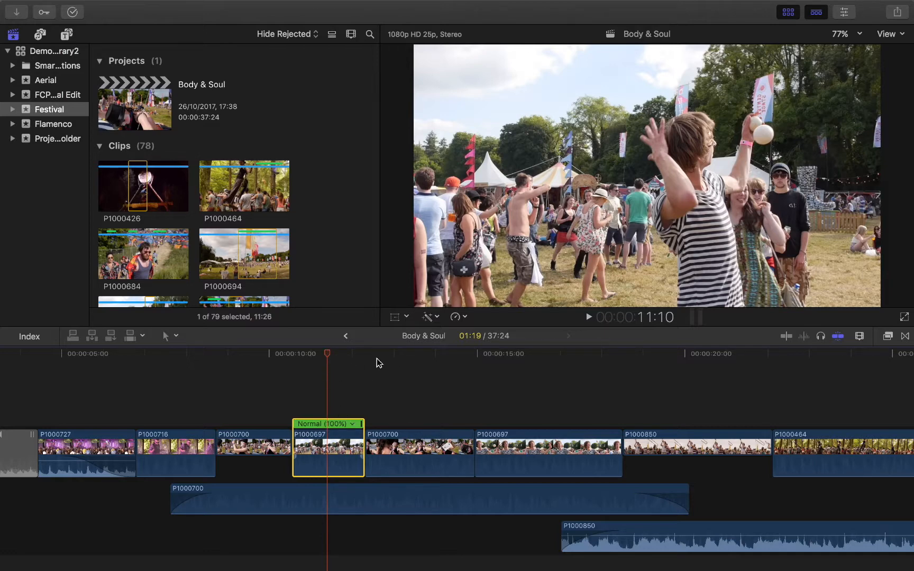
click(459, 317)
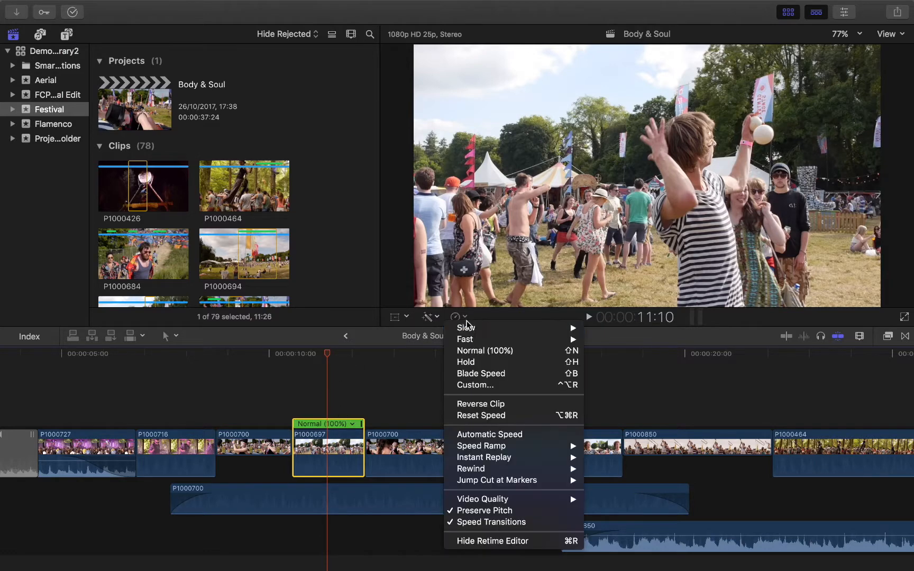
click(473, 363)
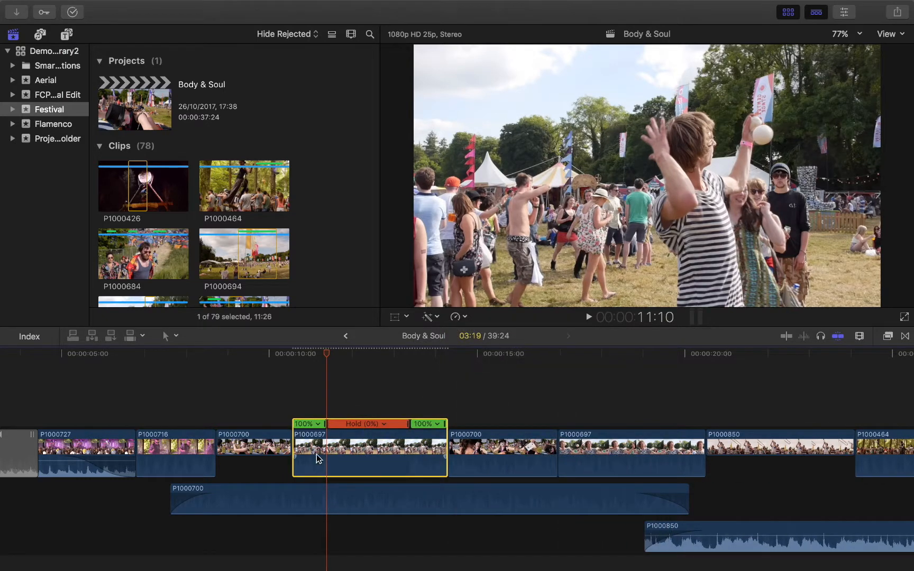
click(288, 358)
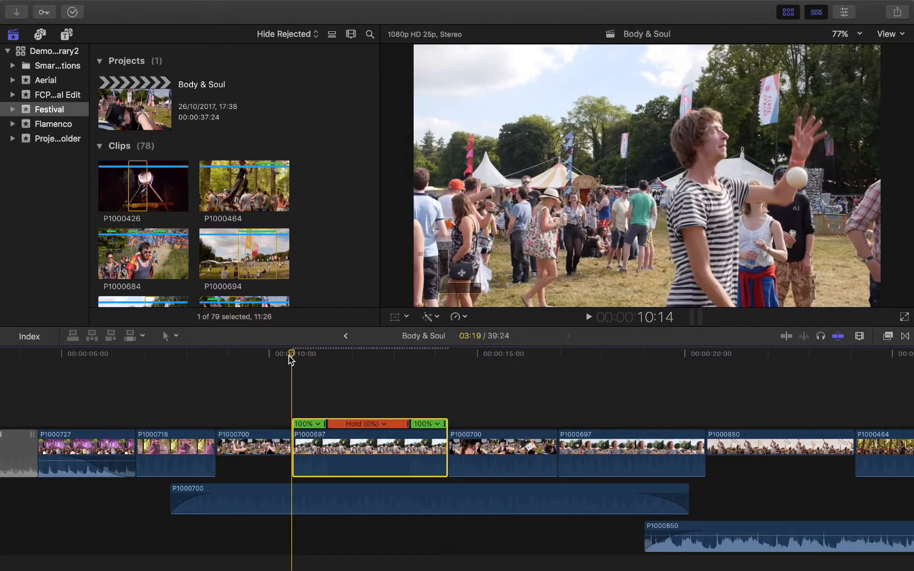
key(space)
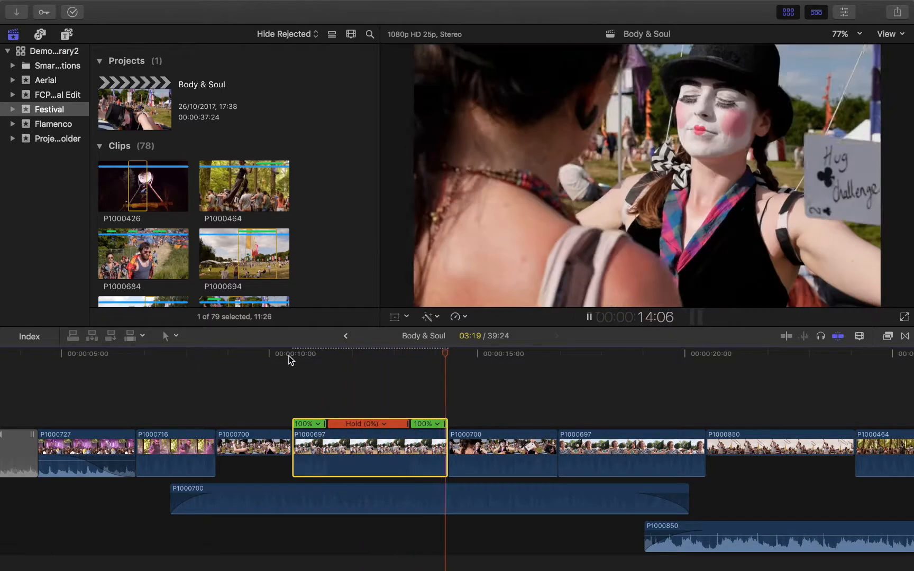
key(space)
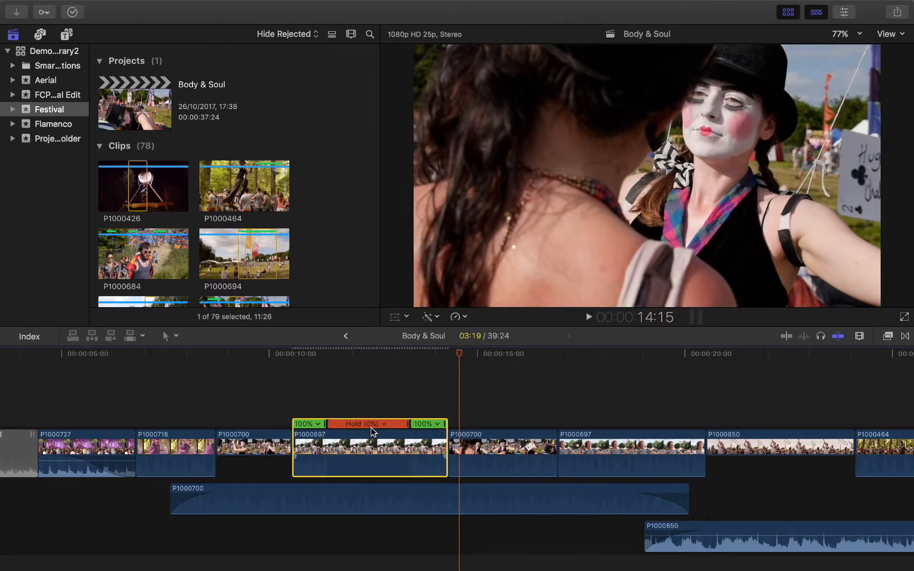
Examine the hold segment's Custom Speed settings and undo the hold on the first P1000697 clip
click(384, 426)
click(392, 434)
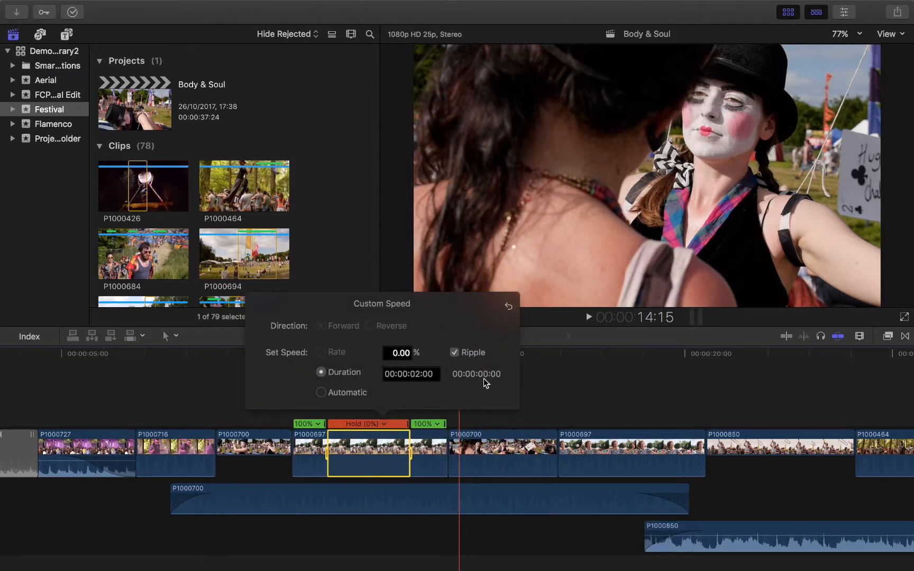
click(556, 405)
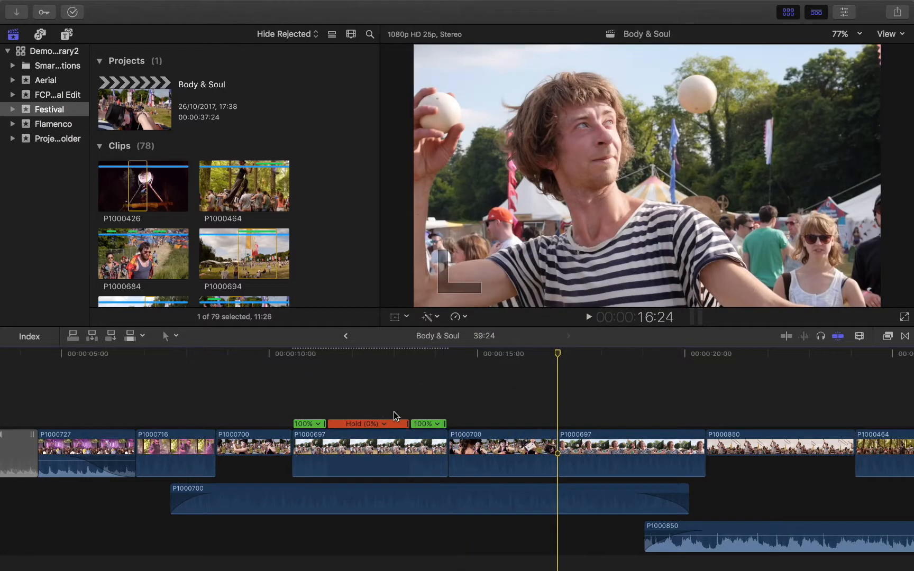
key(super+z)
Split the first P1000697 clip into two speed segments with Blade Speed at 11:19
click(465, 318)
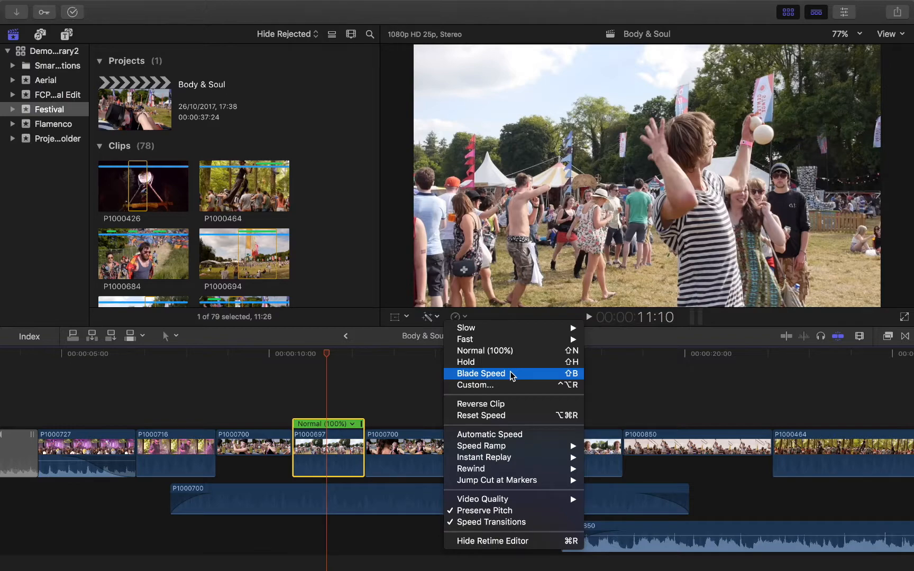
click(331, 358)
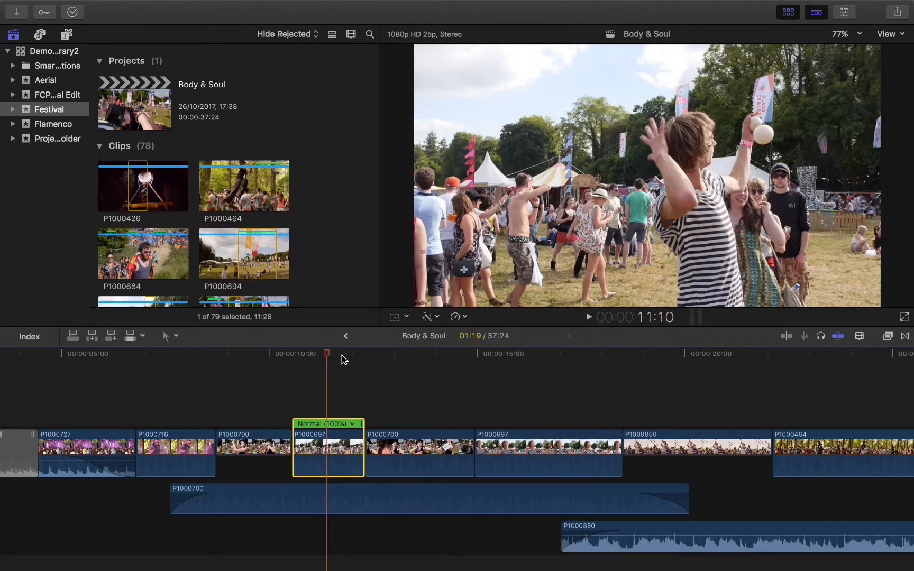
click(333, 359)
mouse_move(340, 355)
mouse_down()
mouse_move(326, 364)
mouse_move(352, 371)
mouse_move(343, 371)
mouse_up()
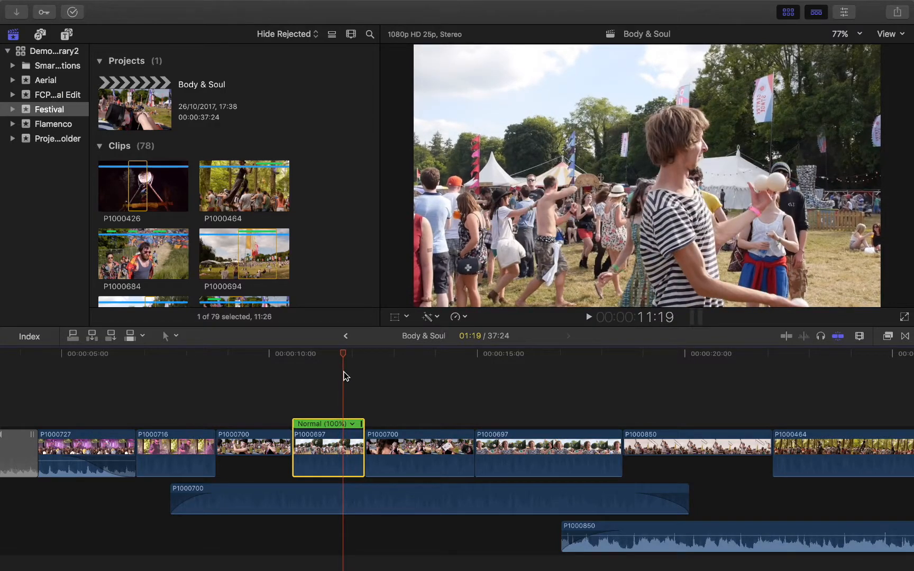
click(465, 316)
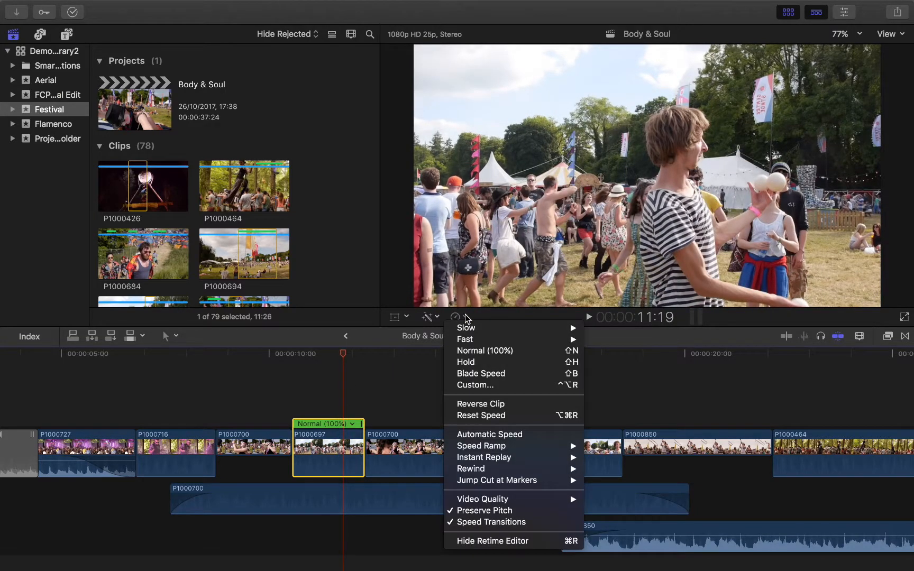
click(479, 374)
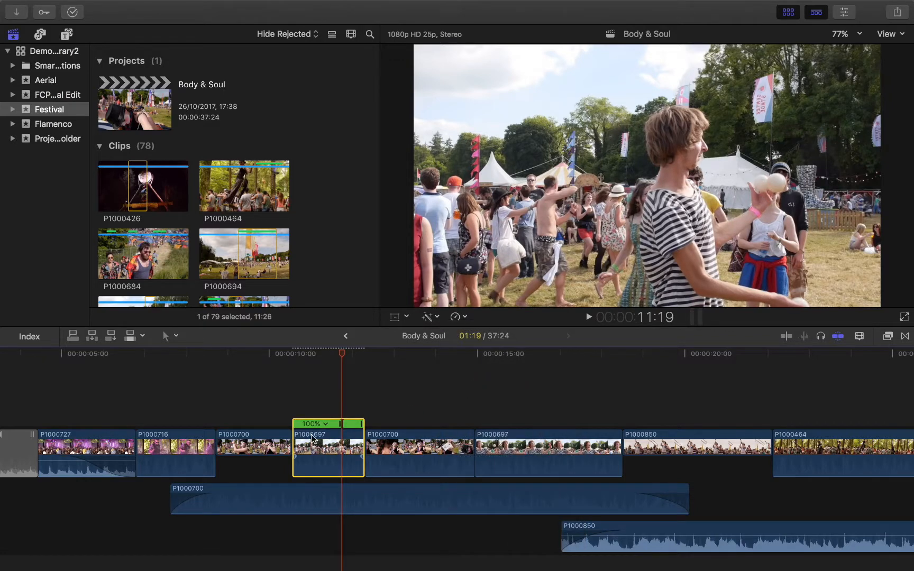
Slow the second speed segment of the first P1000697 clip to 50% and play the clip back from near its start
key(super+equal)
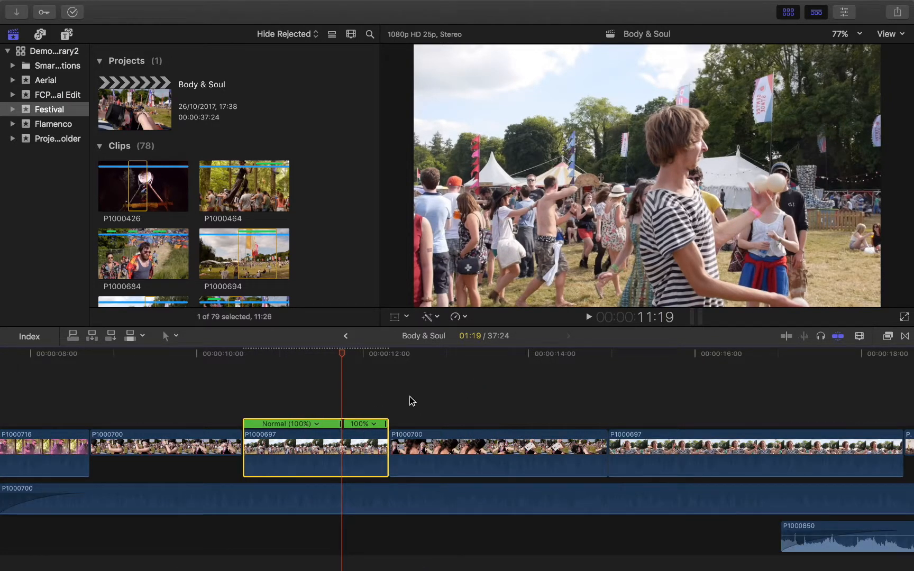
click(374, 423)
mouse_move(439, 435)
click(483, 438)
click(302, 370)
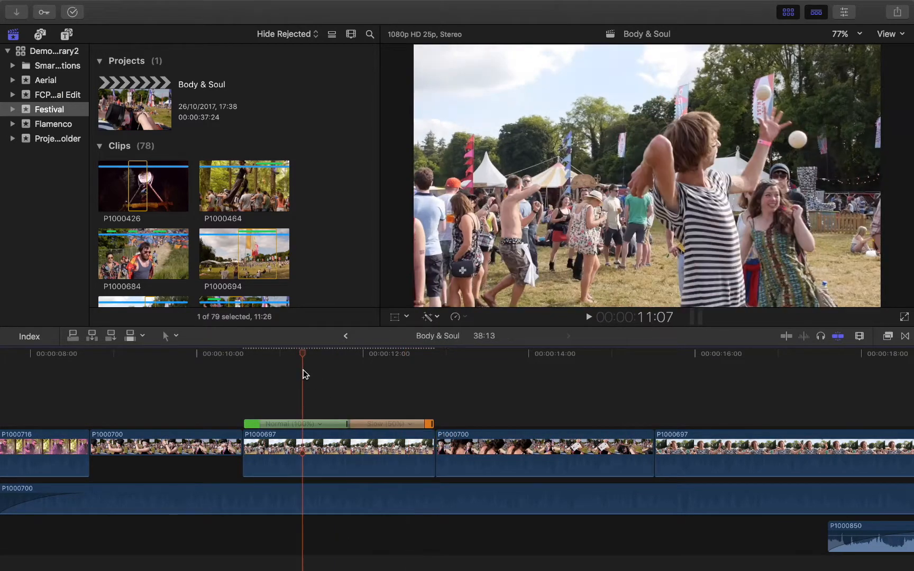
key(space)
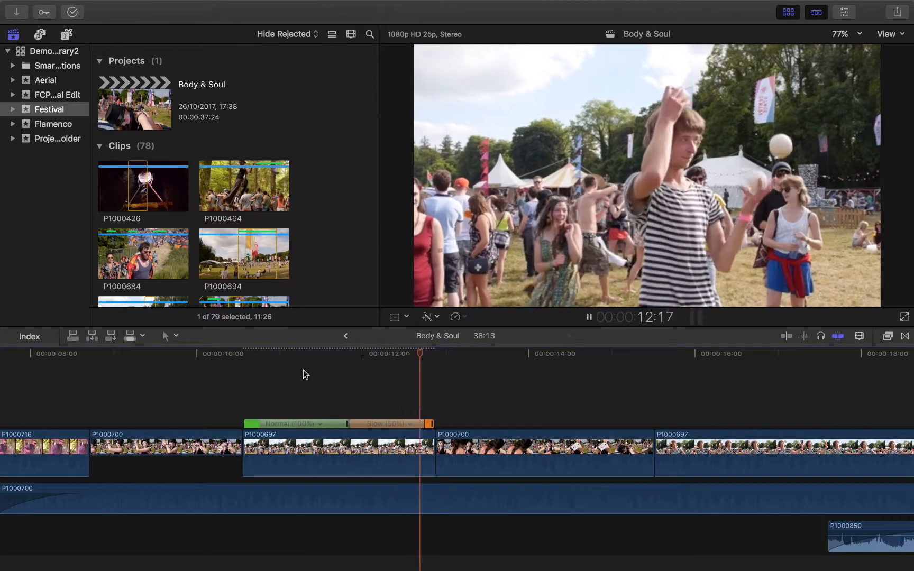
key(space)
click(253, 353)
key(space)
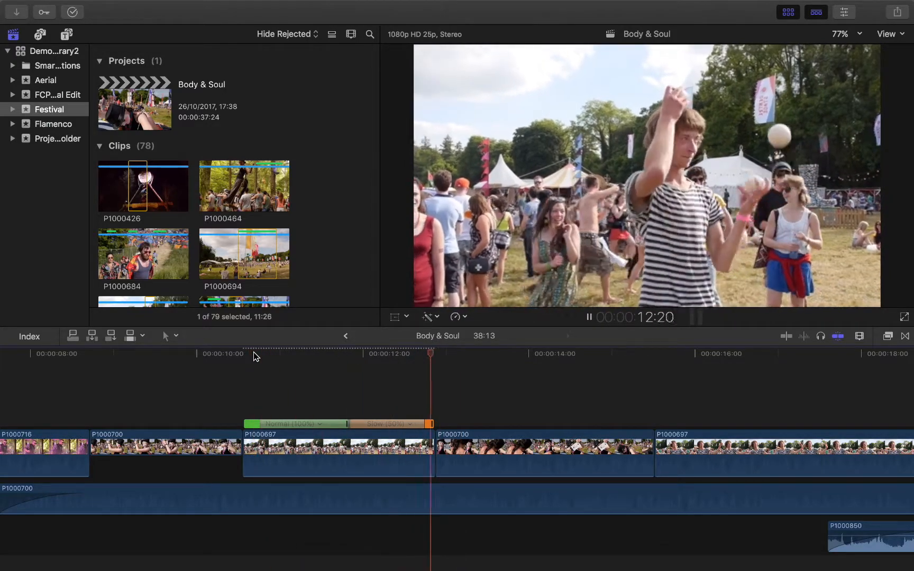
key(space)
Extend the end of the first P1000697 clip to a duration of about 03:04 and play it back
drag(435, 442, 488, 441)
click(310, 361)
click(259, 363)
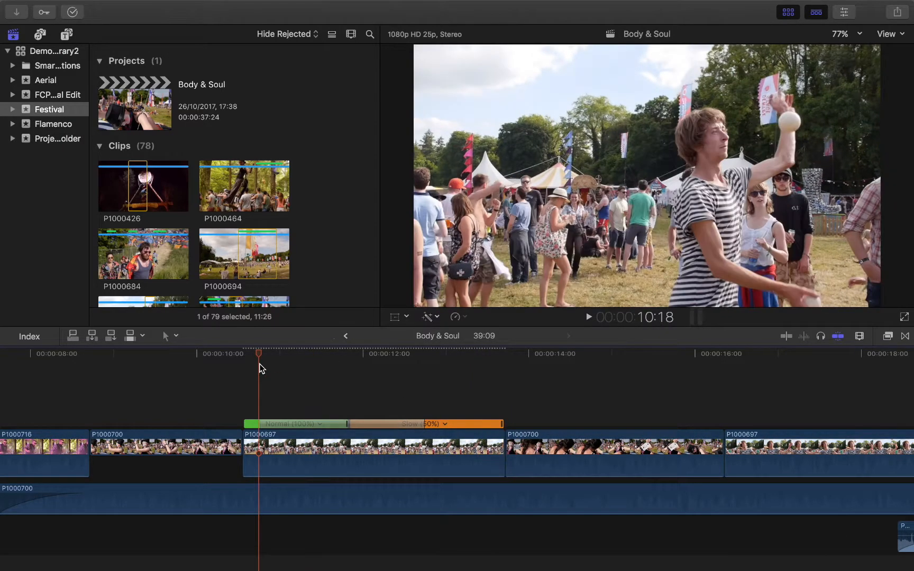
key(space)
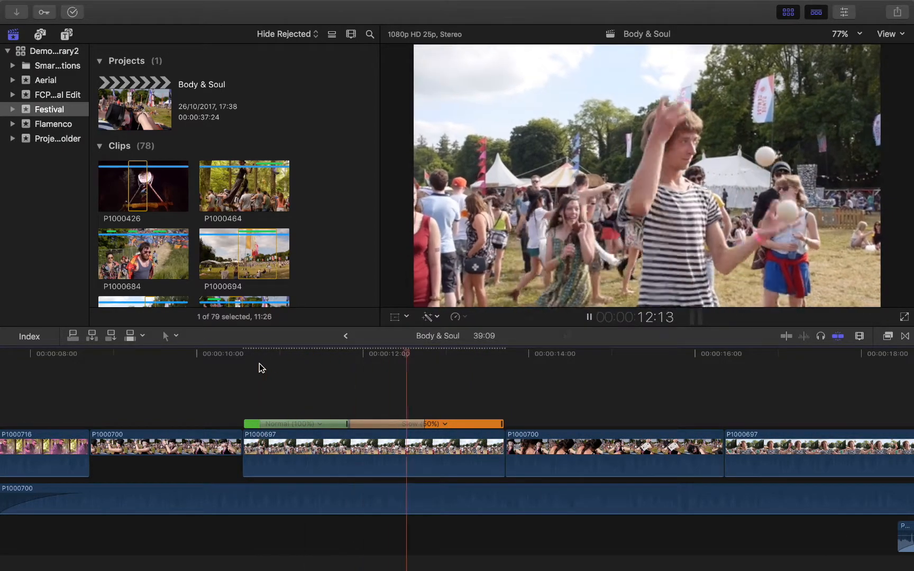
key(space)
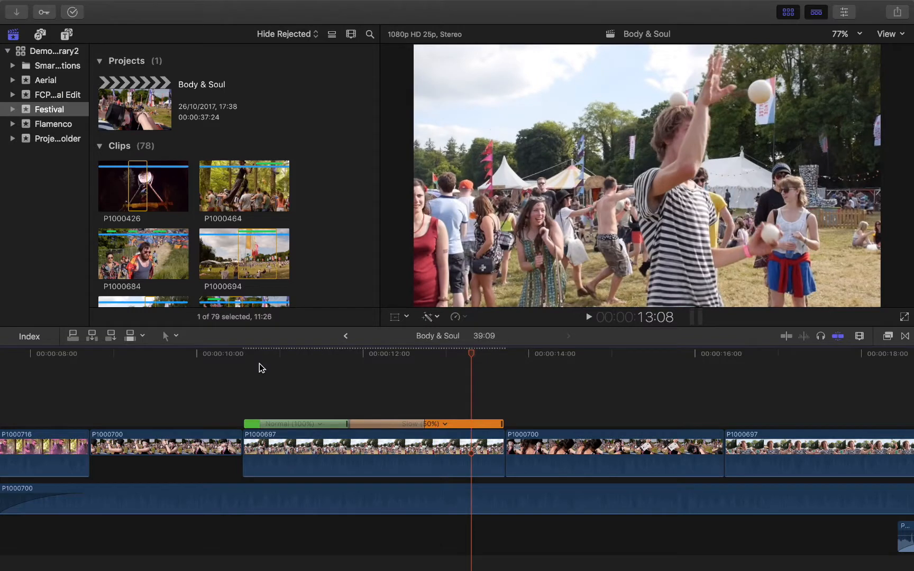
Turn off the speed transition between the normal and slow segments of the first P1000697 clip
double_click(347, 425)
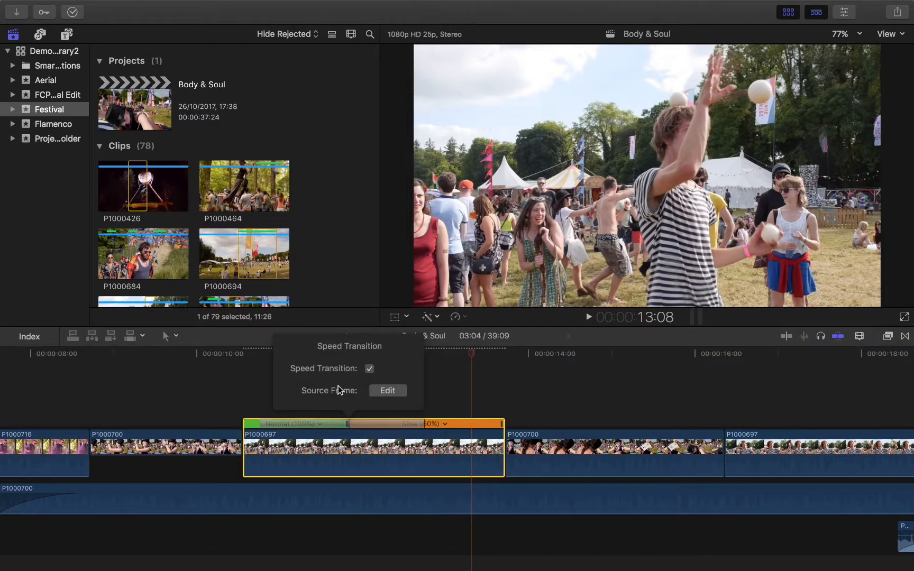
click(369, 369)
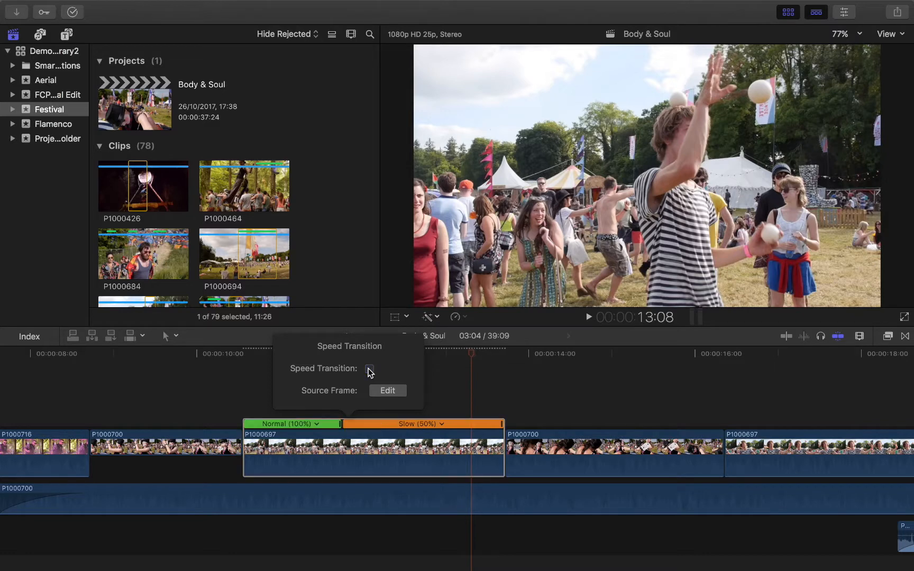
click(252, 384)
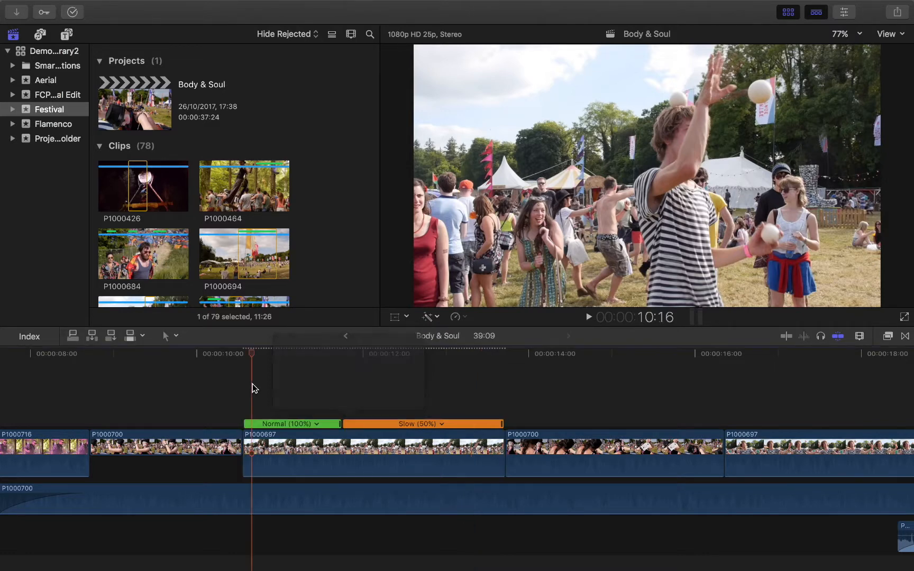
Extend the start of the first P1000697 clip by about 9 frames and play it through both speed segments
drag(244, 444, 214, 444)
click(222, 374)
key(space)
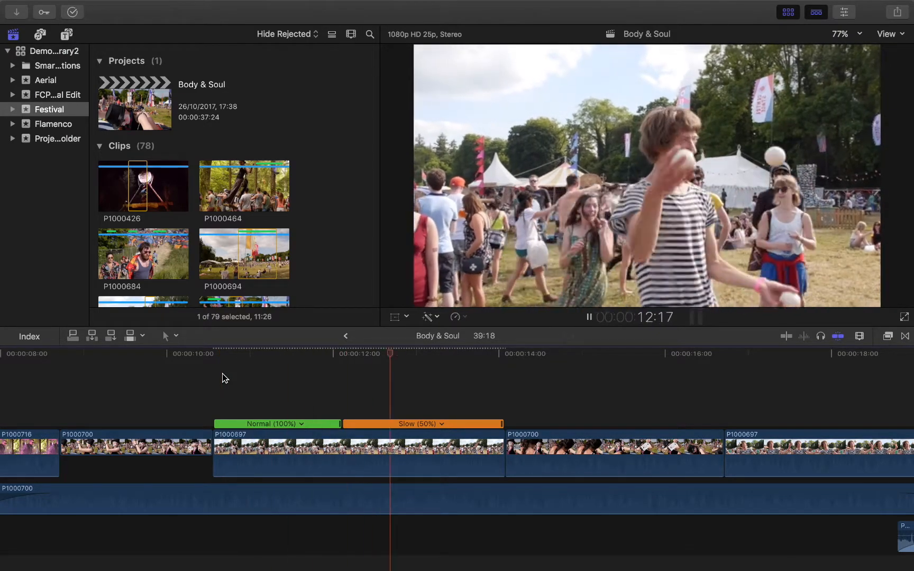
key(space)
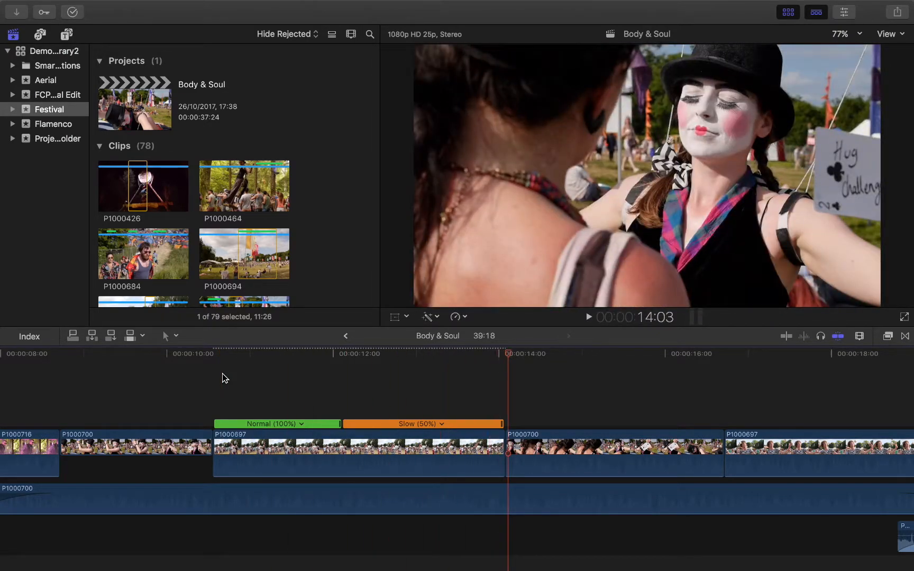
Undo the clip start extension and the removal of the speed transition
key(super+z)
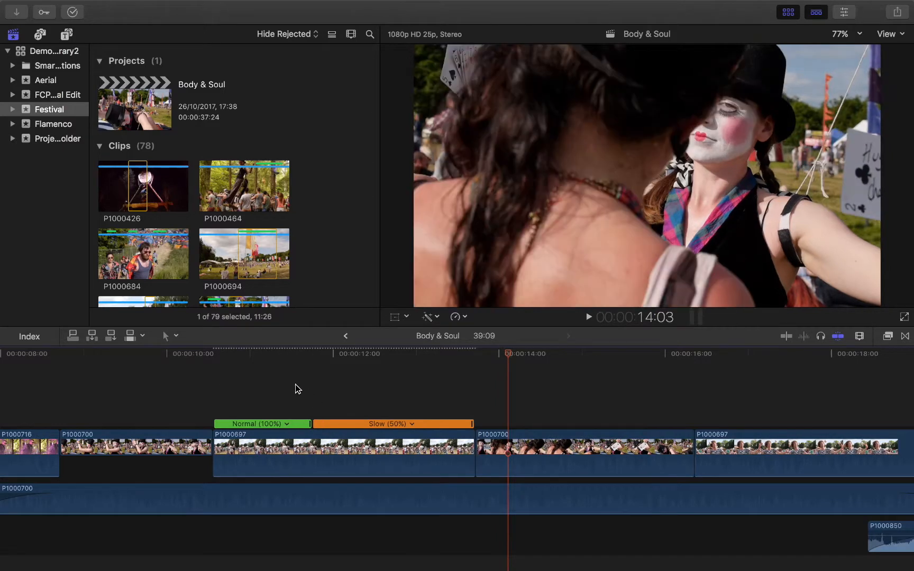
key(super+z)
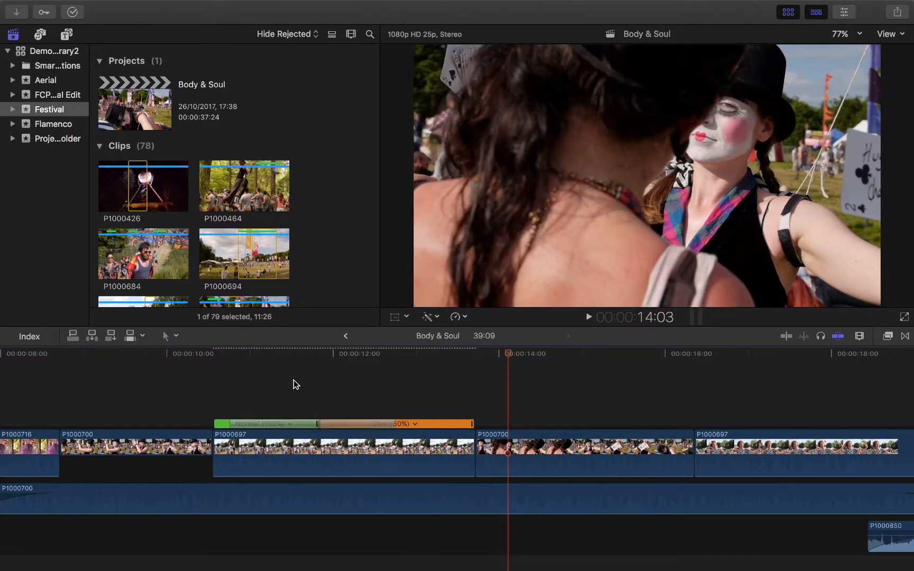
Edit the speed transition's source frame, shifting it later so the clip lasts about 02:22, and play the clip back
double_click(318, 425)
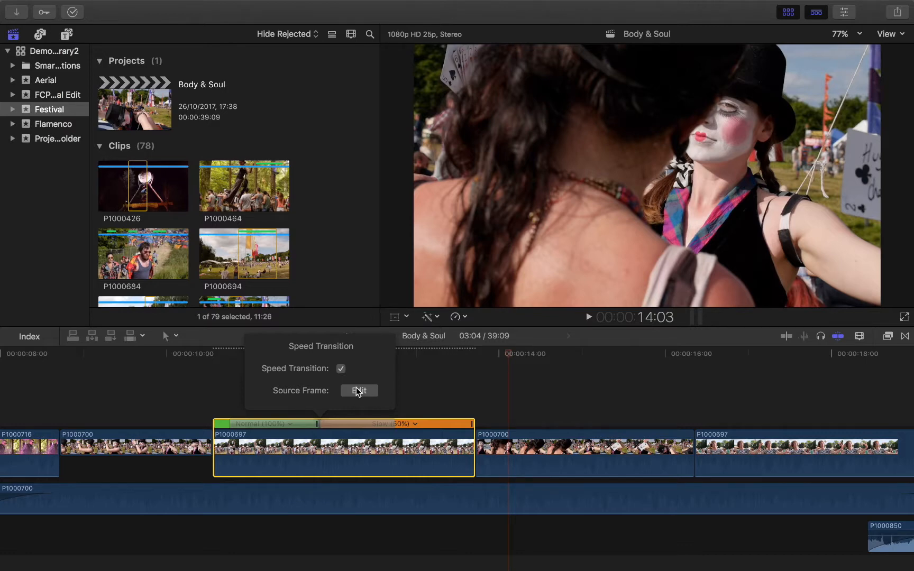
click(360, 392)
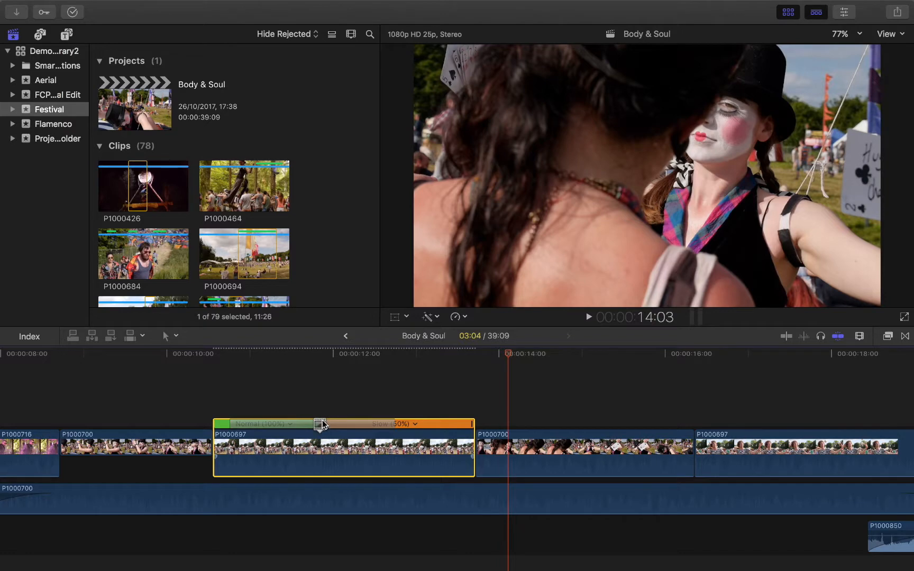
drag(322, 423, 343, 430)
click(300, 354)
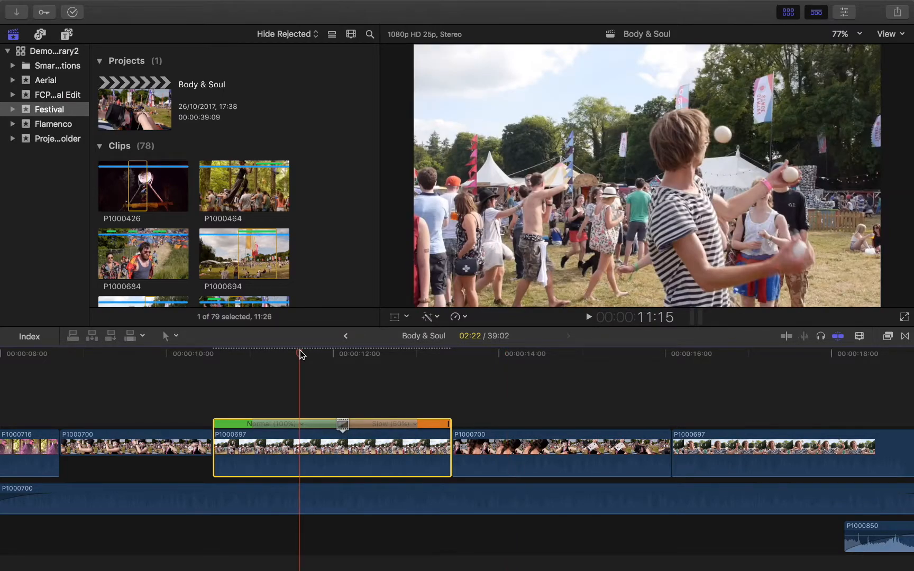
click(224, 363)
key(space)
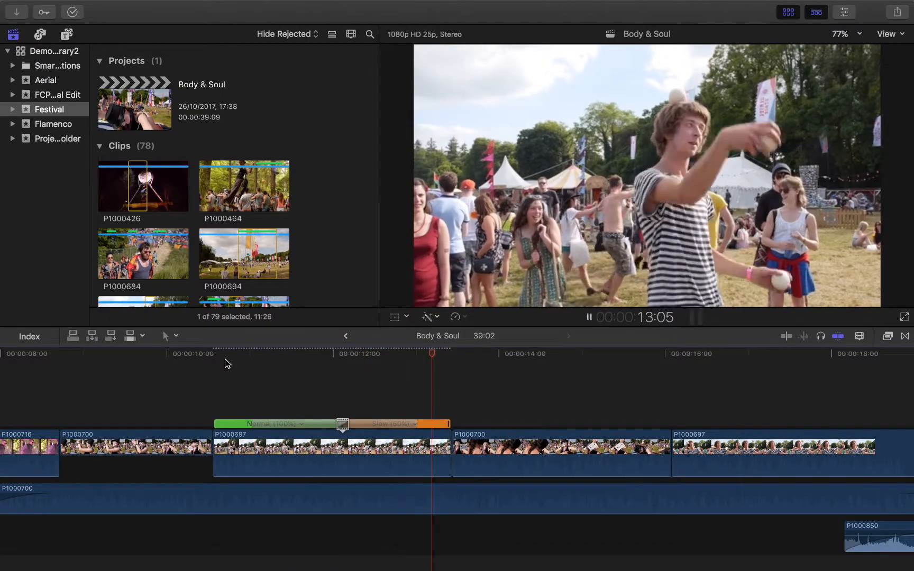
key(space)
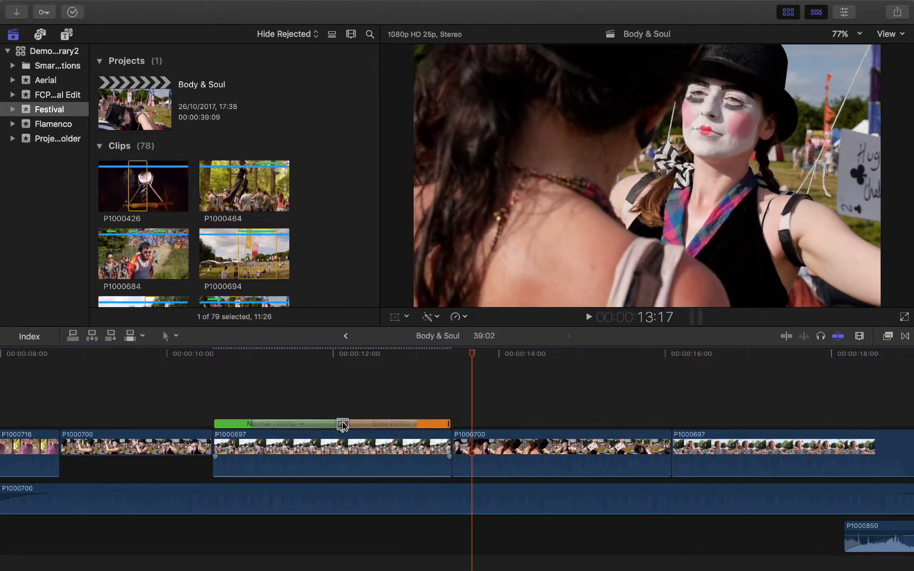
Shift the speed transition's source frame earlier so the clip lasts about 03:18, and review the playback
drag(343, 425, 272, 425)
click(216, 383)
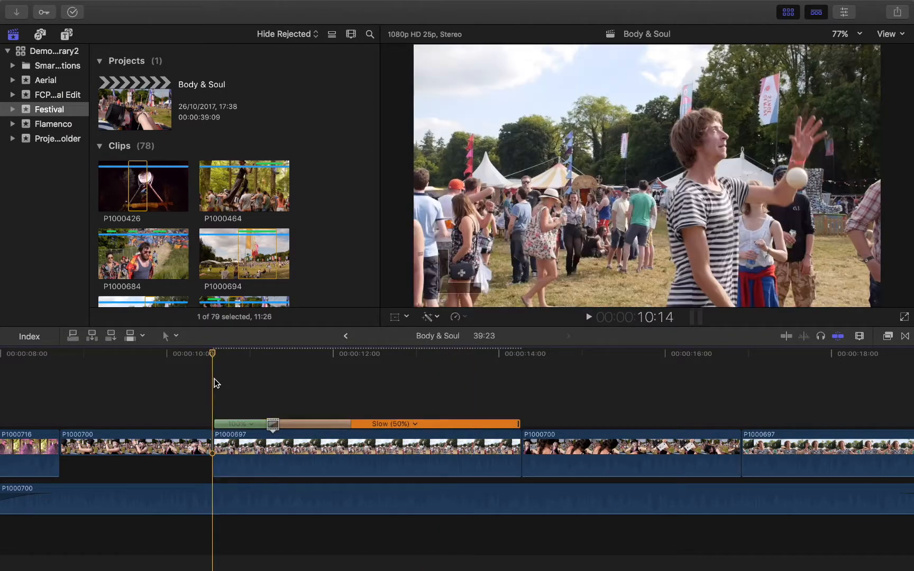
key(space)
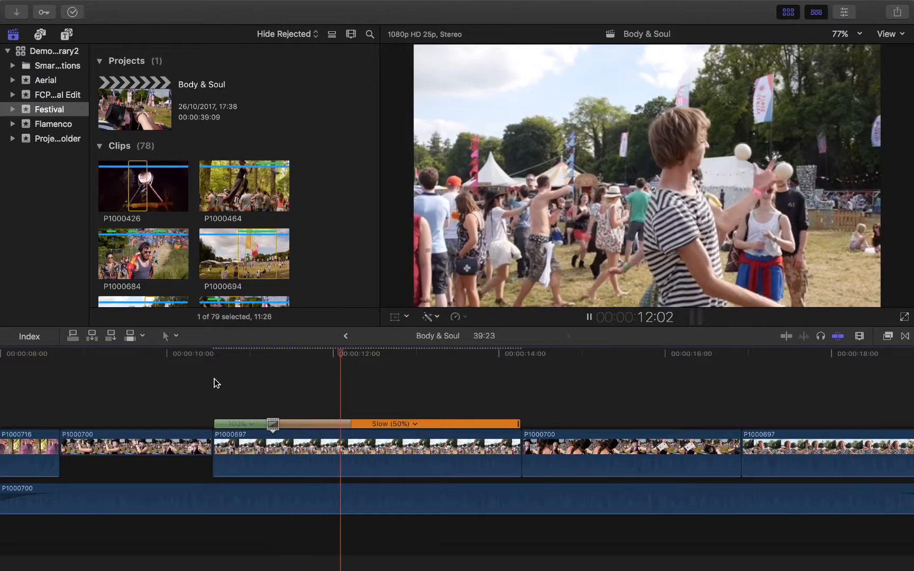
key(space)
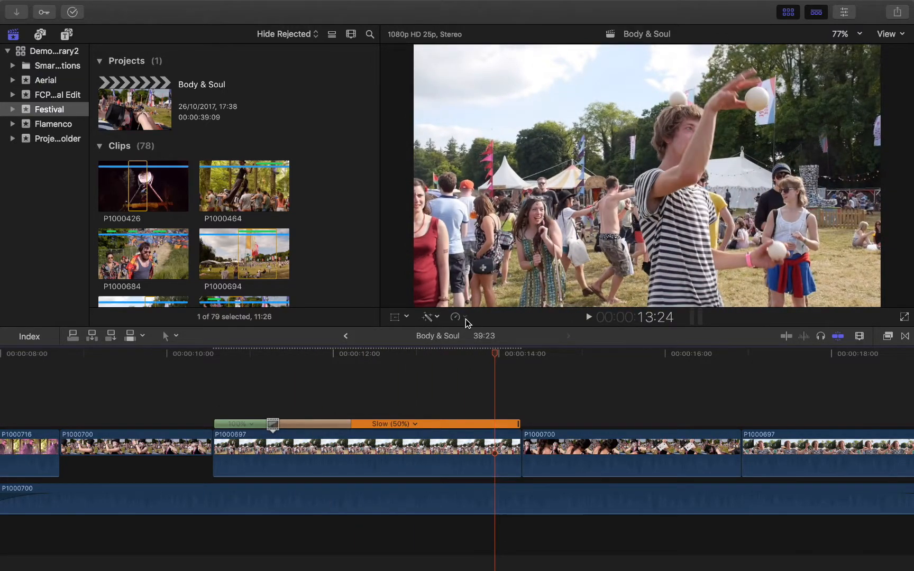
Reset the whole first P1000697 clip to Normal (100%) speed
click(421, 449)
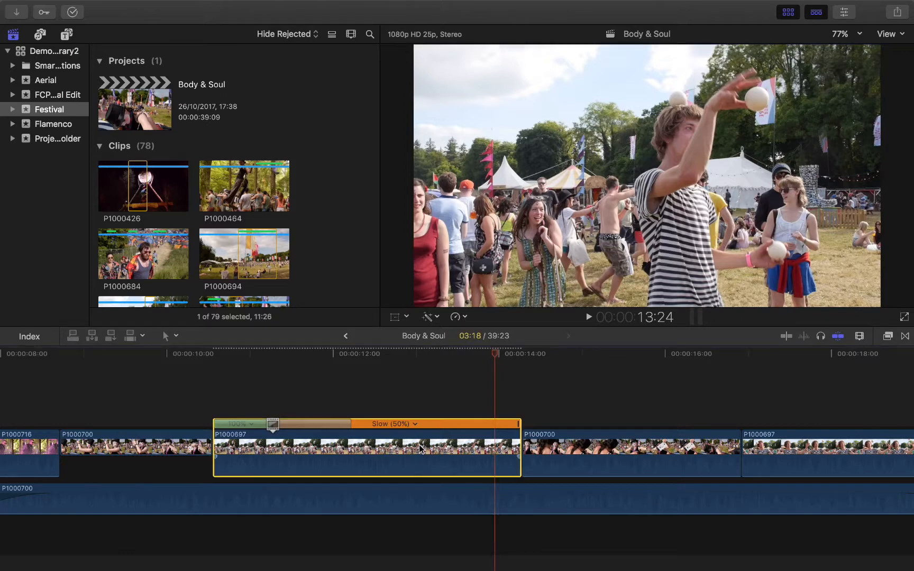
click(463, 317)
click(490, 354)
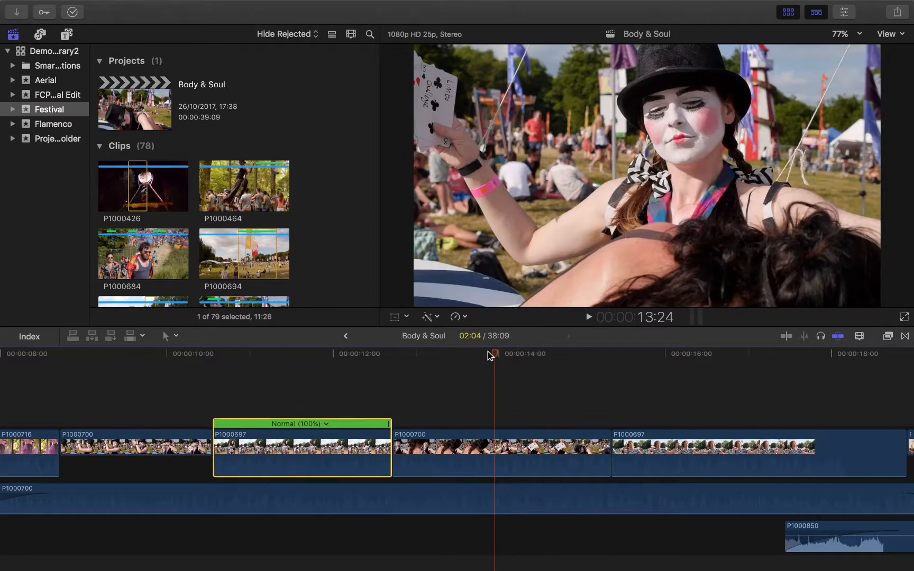
Apply a custom forward speed of 82% to the first P1000697 clip and play it back
click(464, 318)
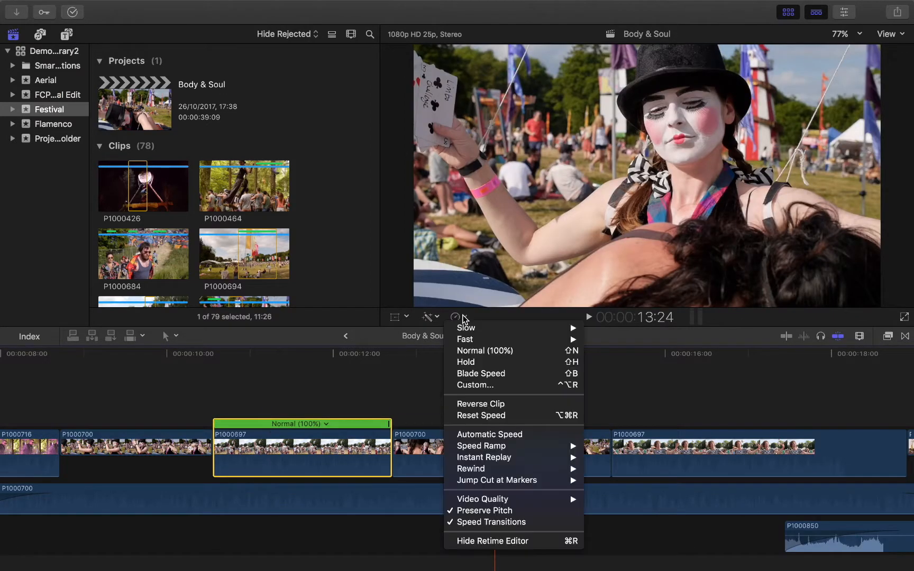
click(474, 386)
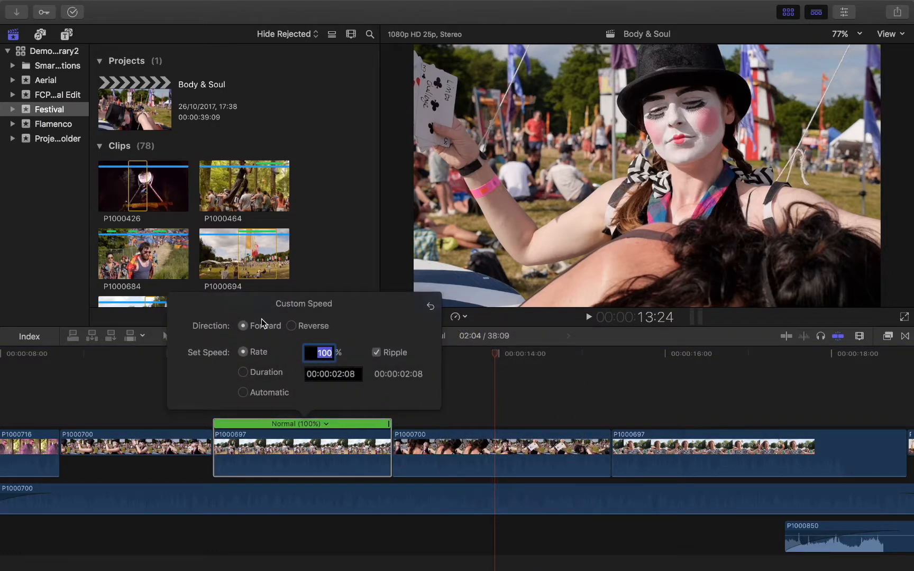
click(292, 325)
click(244, 326)
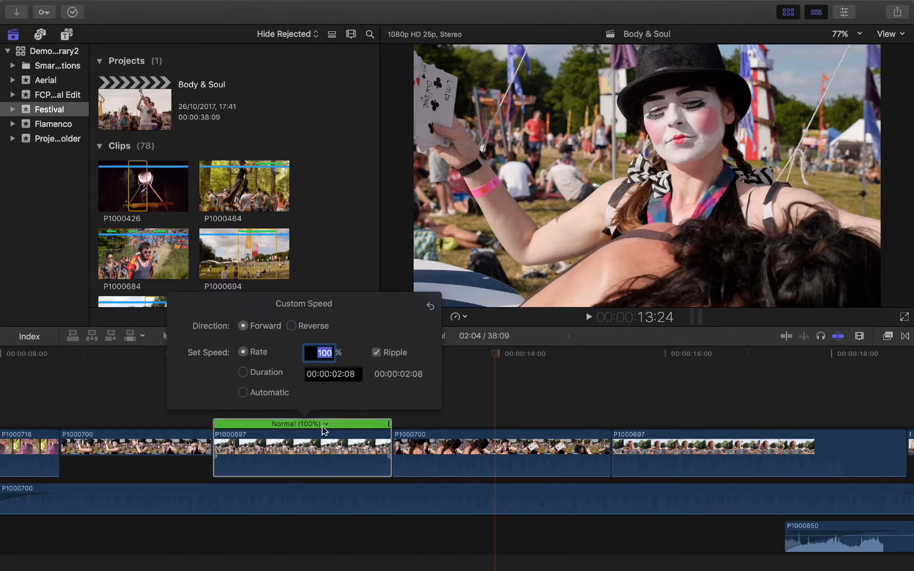
text(82)
key(Return)
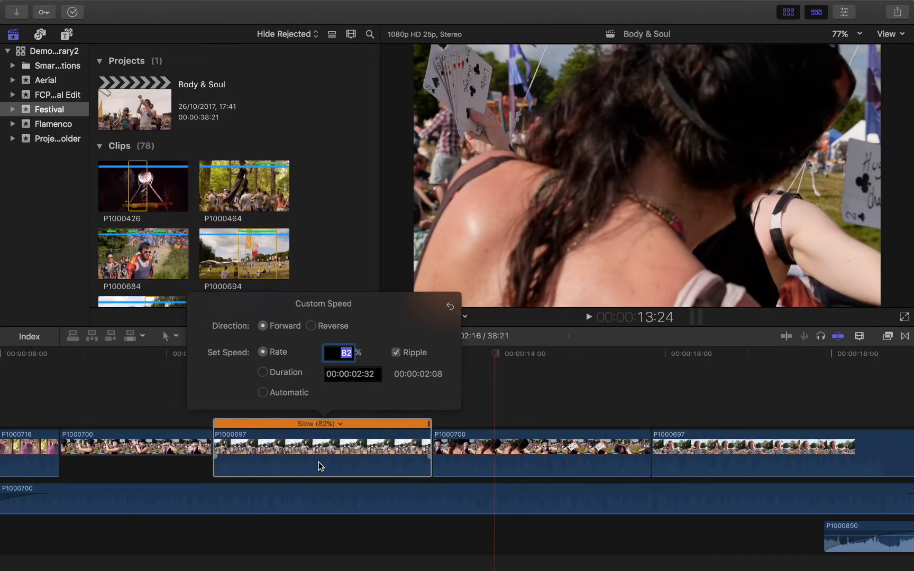
key(Escape)
click(259, 389)
key(space)
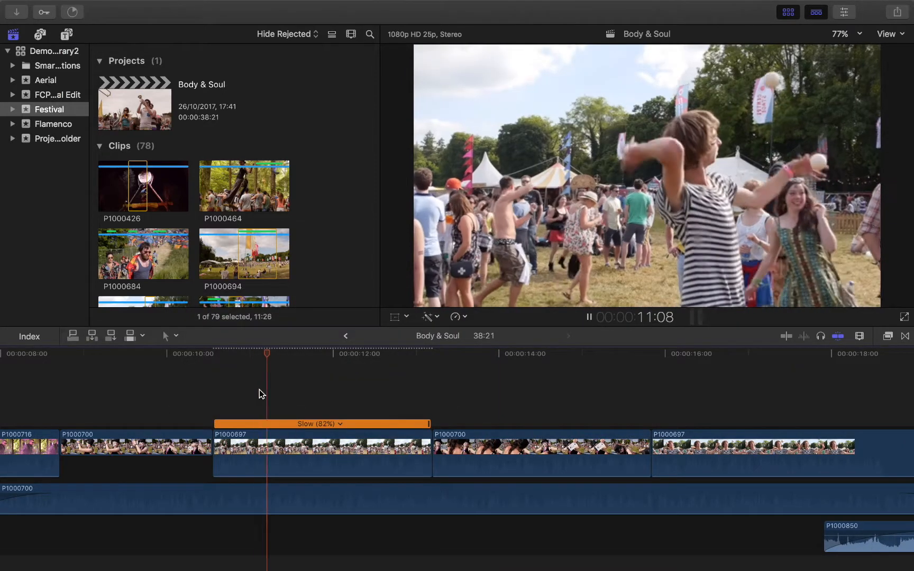
key(space)
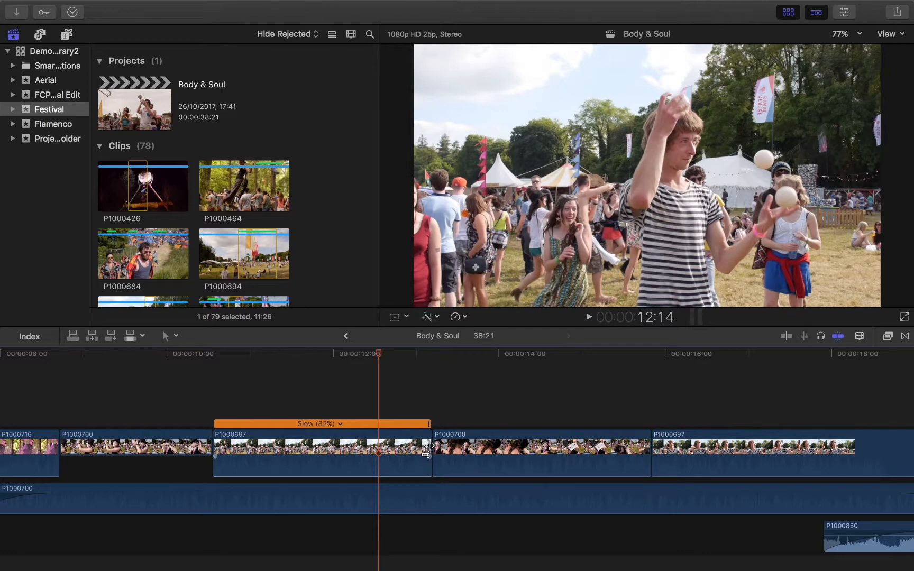
Trim the end of the first P1000697 clip to 02:13 and stretch its retiming handle to slow it to 65%
click(427, 447)
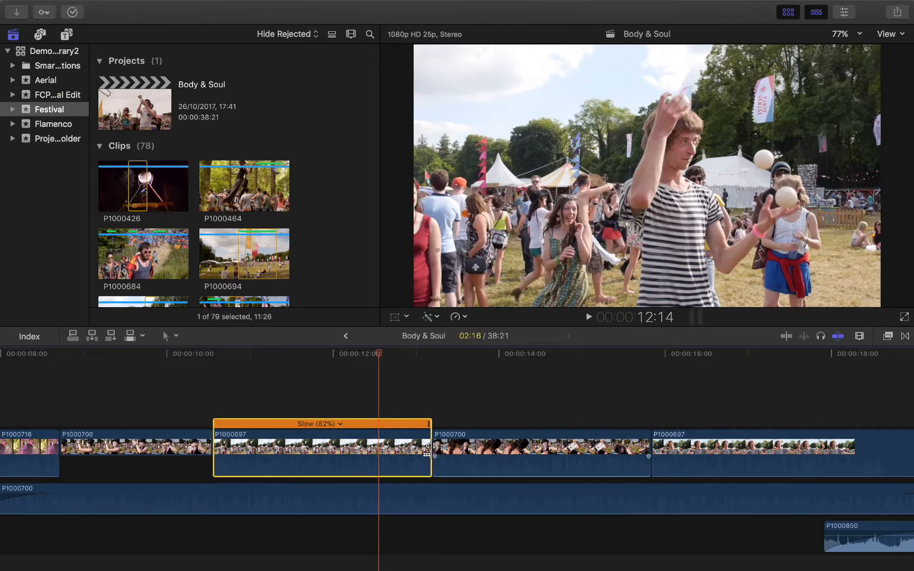
mouse_move(427, 447)
mouse_down()
mouse_move(534, 458)
mouse_move(331, 458)
mouse_move(429, 462)
mouse_move(419, 460)
mouse_up()
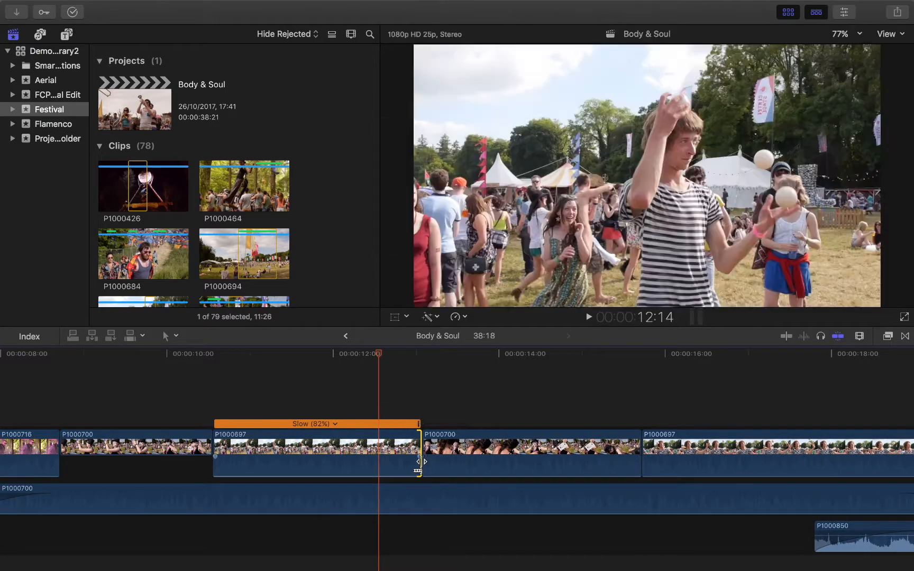
click(419, 424)
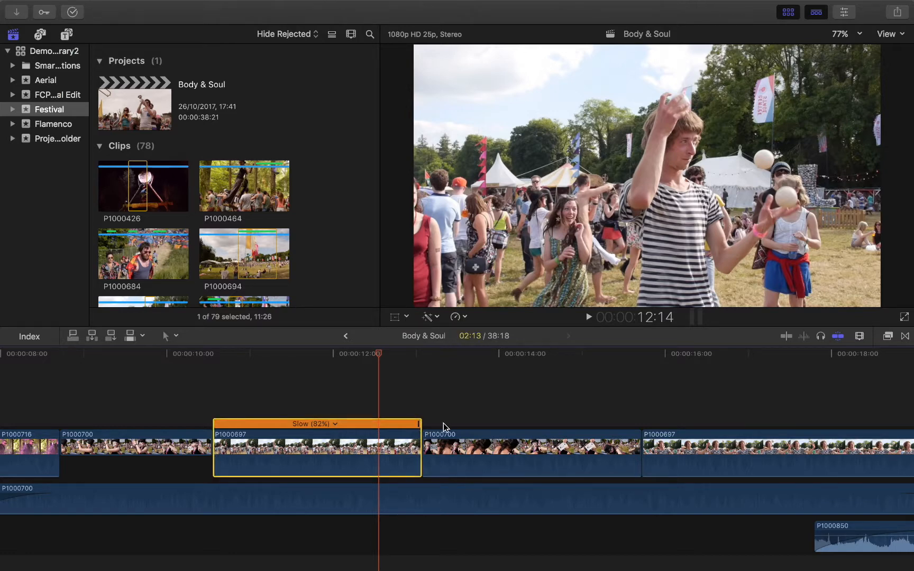
drag(421, 424, 475, 426)
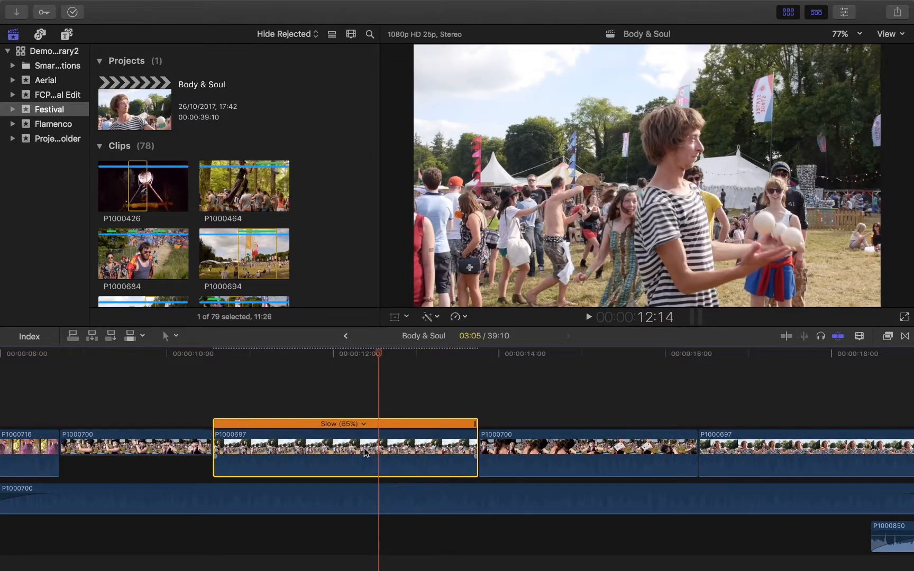
Reset the first P1000697 clip to Normal (100%) and apply Automatic Speed to it
click(363, 426)
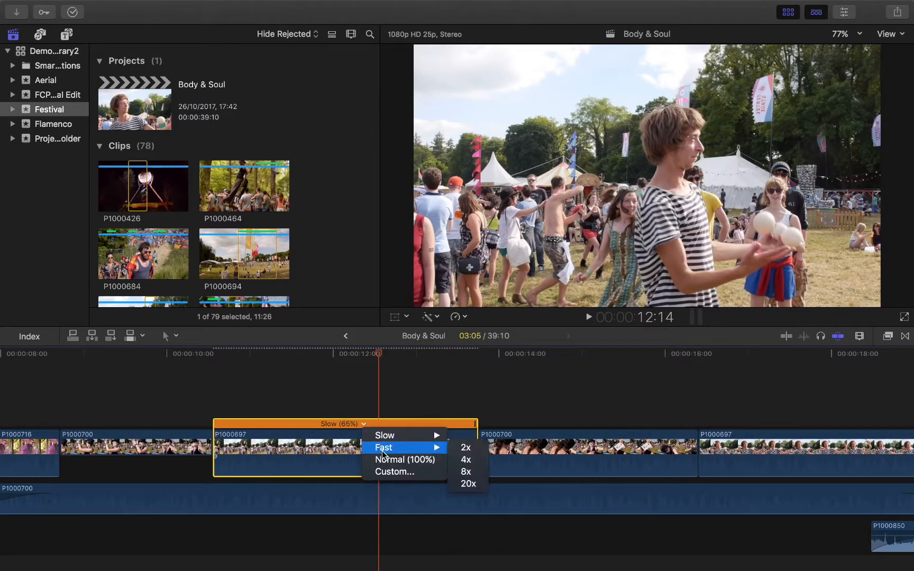
click(397, 459)
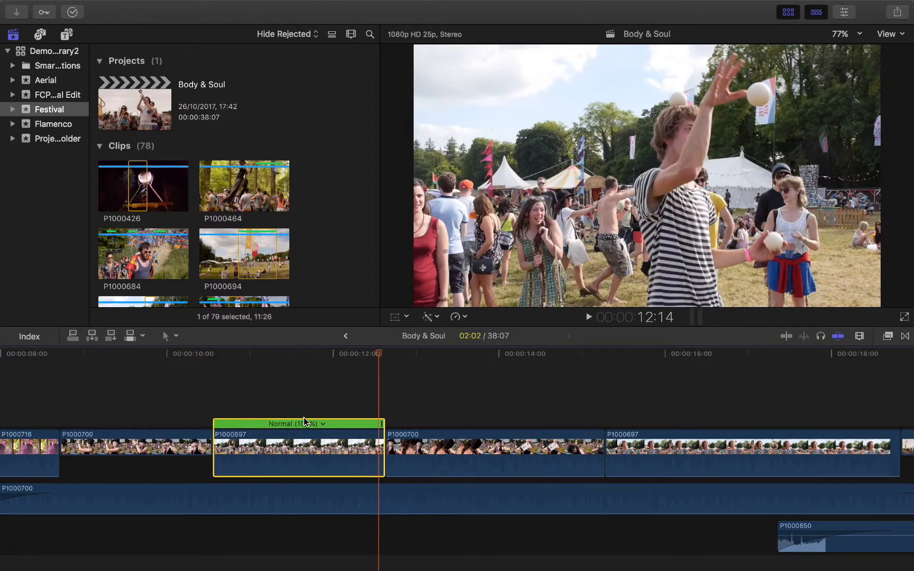
click(300, 354)
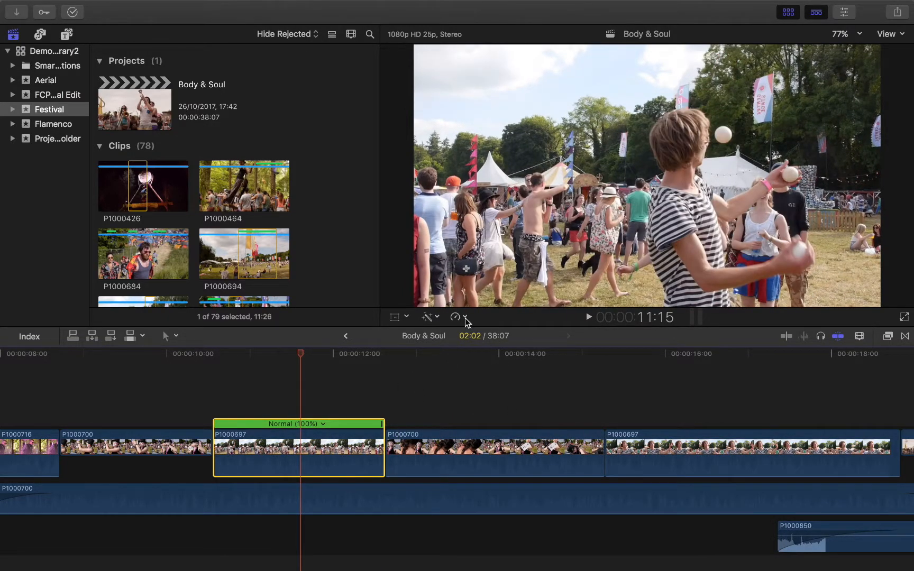
click(465, 317)
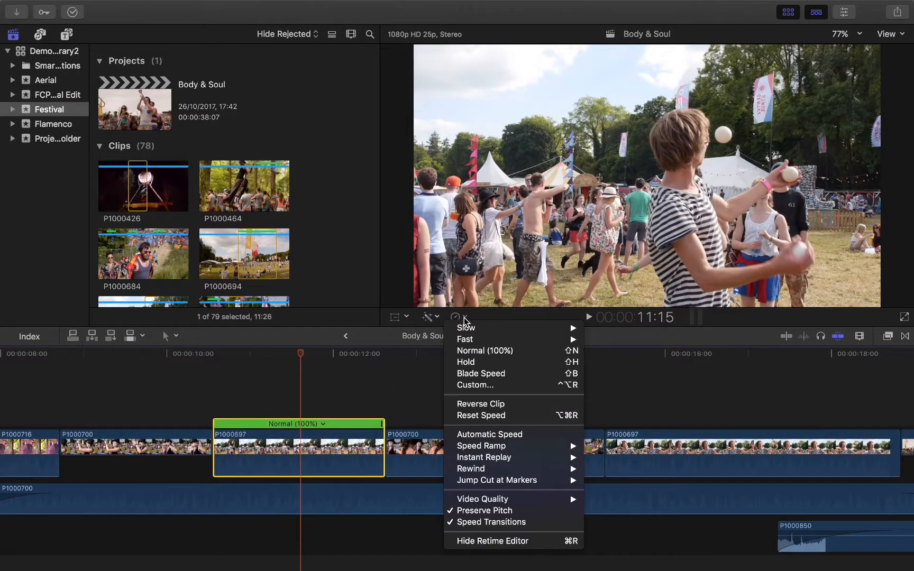
click(469, 436)
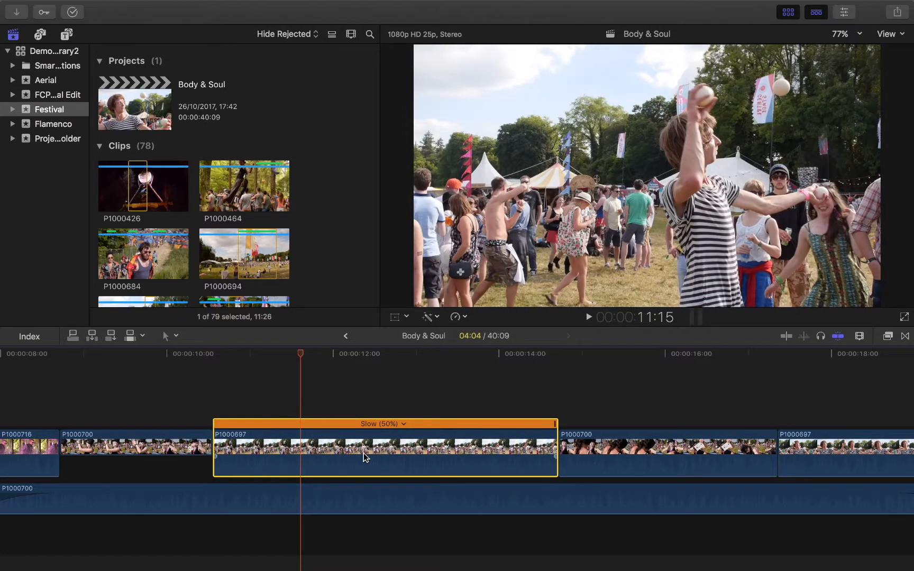
Return the first P1000697 clip from Automatic Speed to Normal (100%) speed
key(Delete)
key(super+z)
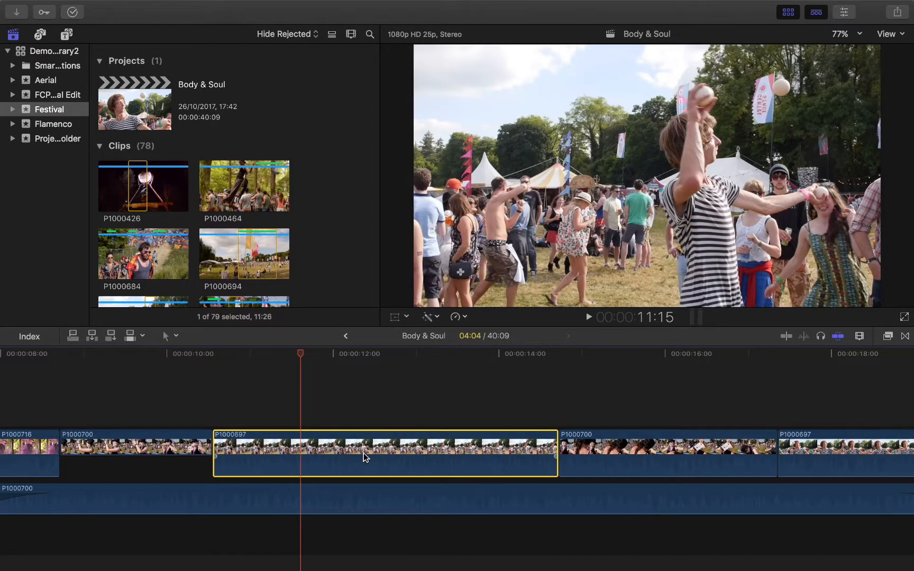
click(459, 317)
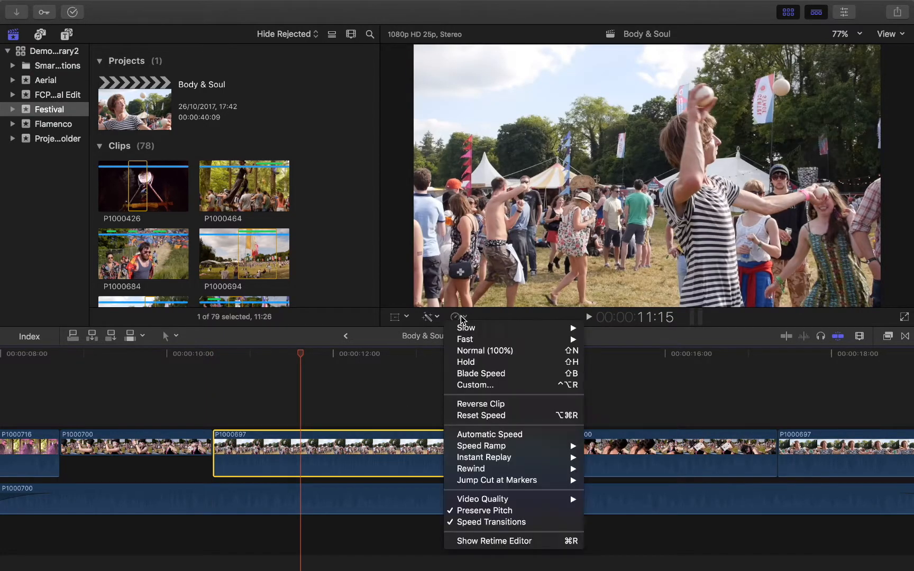
click(383, 445)
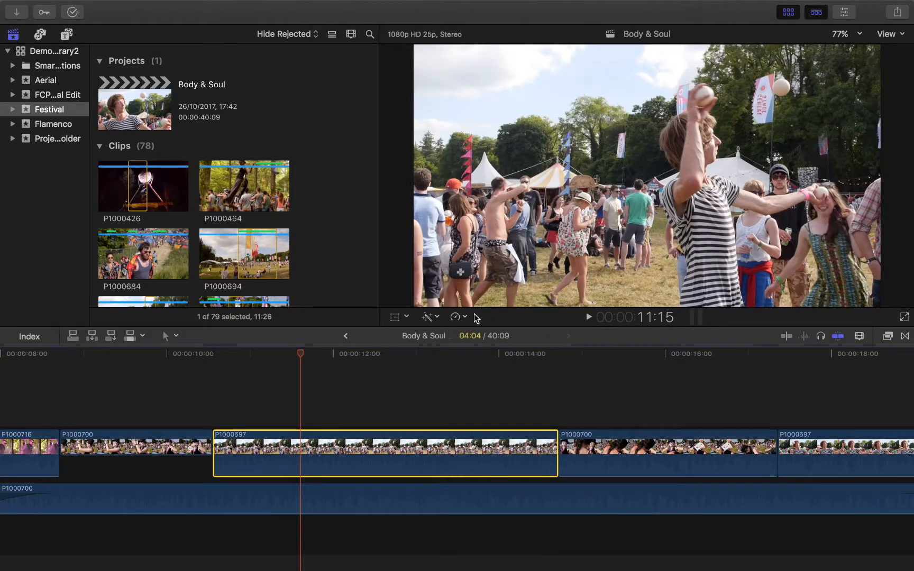
click(458, 317)
click(526, 352)
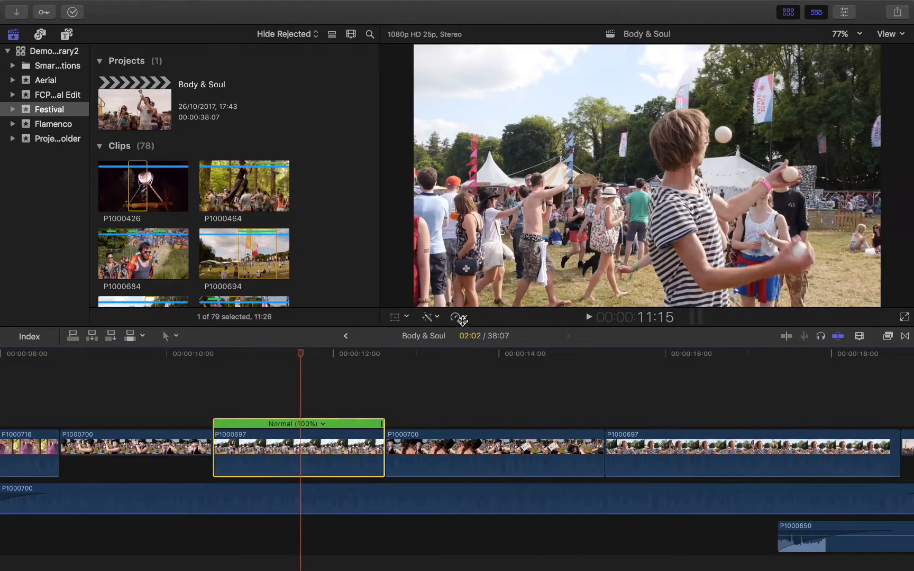
Reverse the first P1000697 clip, review its playback, and extend its end to a duration of 03:03
click(458, 317)
mouse_move(481, 451)
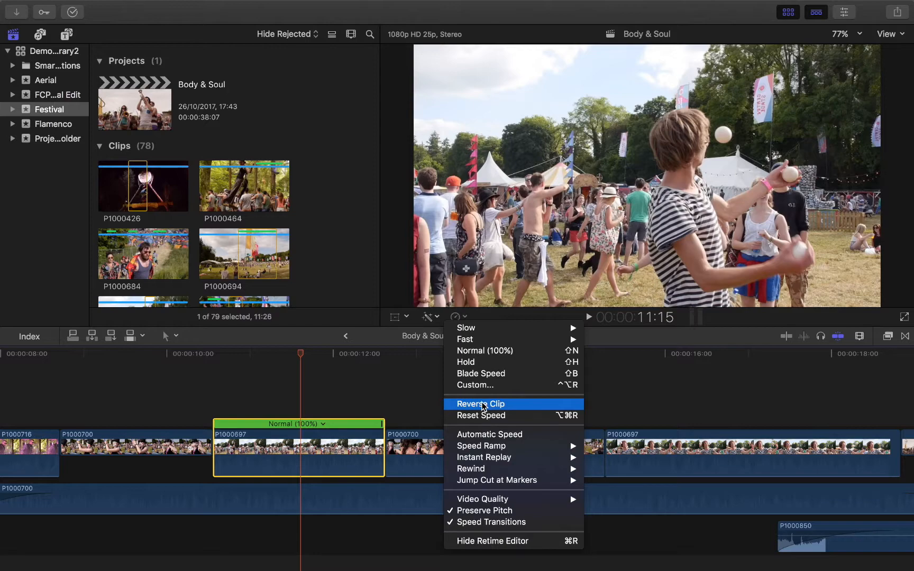
click(483, 405)
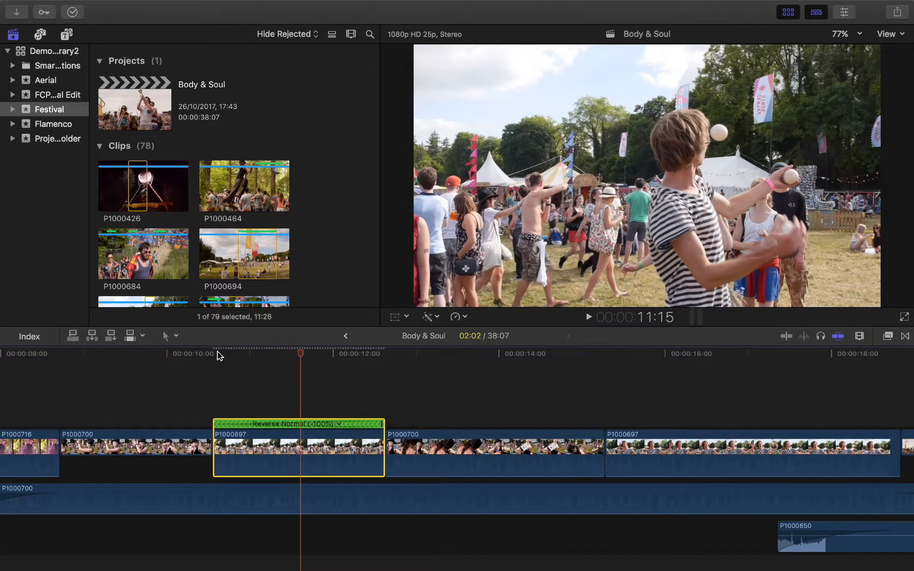
click(216, 351)
key(space)
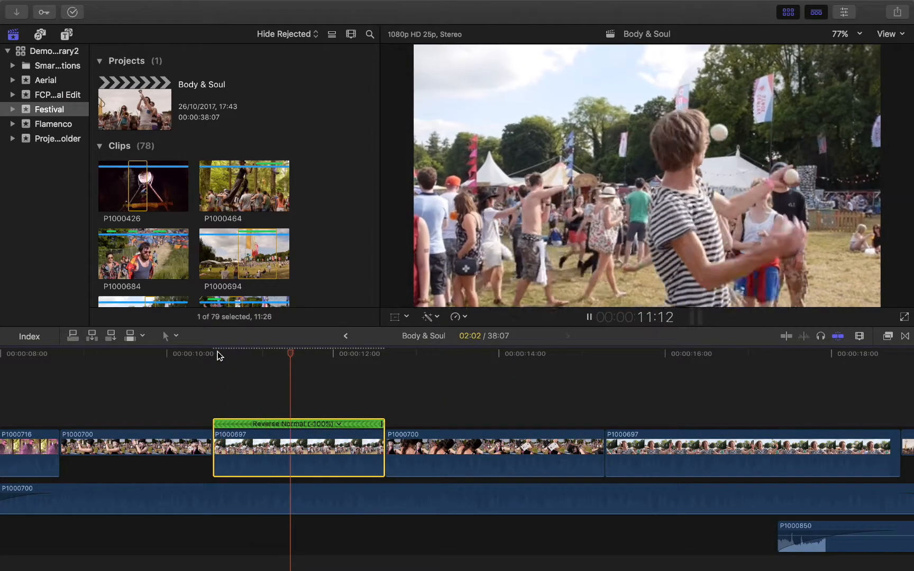
key(space)
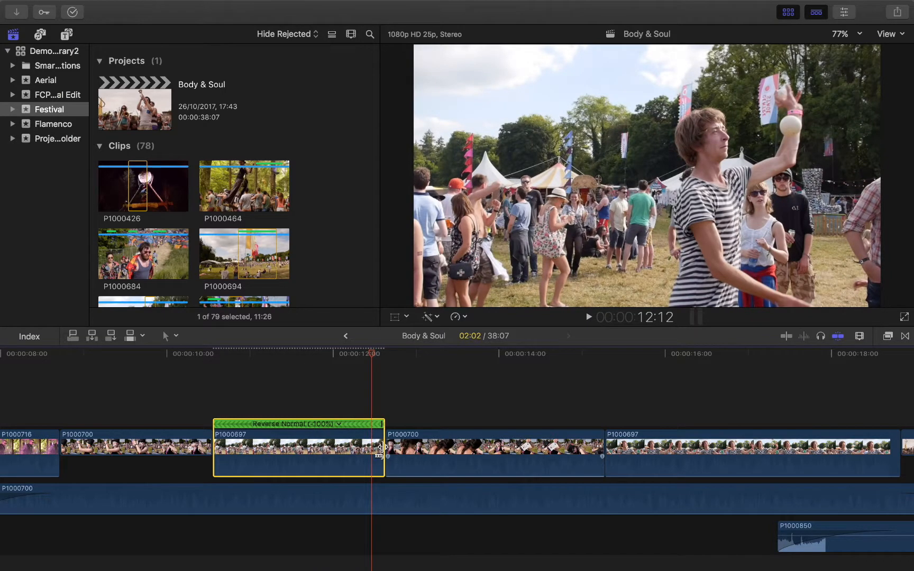
drag(380, 448, 470, 448)
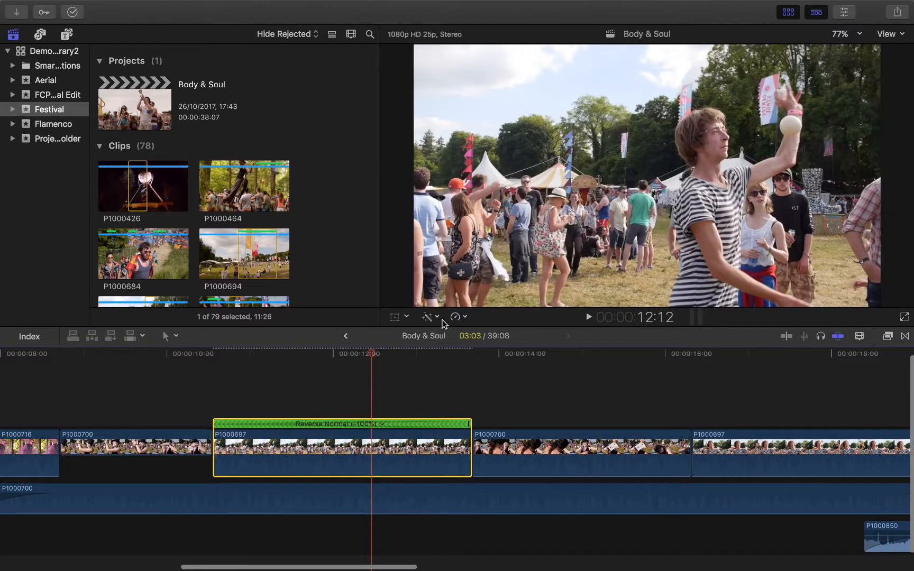
Apply the Slow 50% preset to the reversed P1000697 clip and review its playback
click(465, 317)
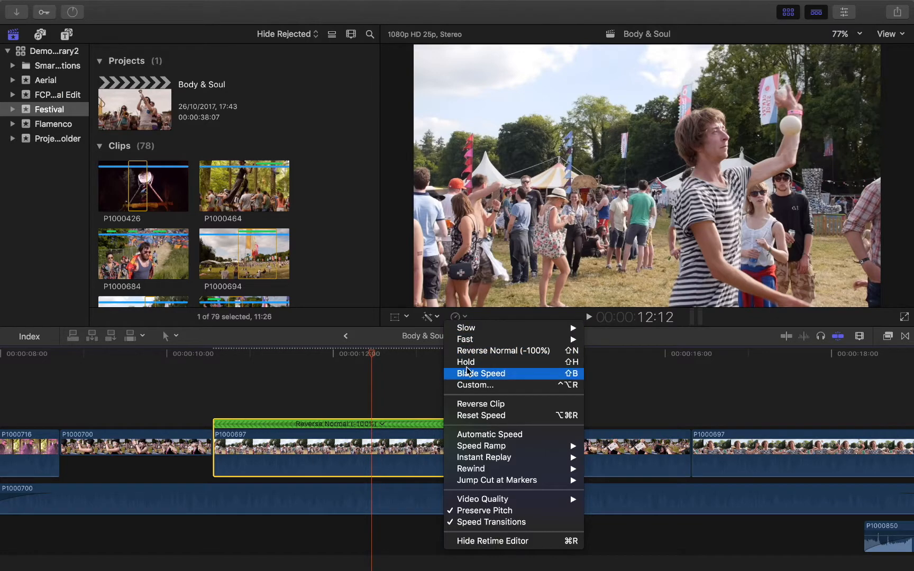
mouse_move(545, 327)
click(604, 327)
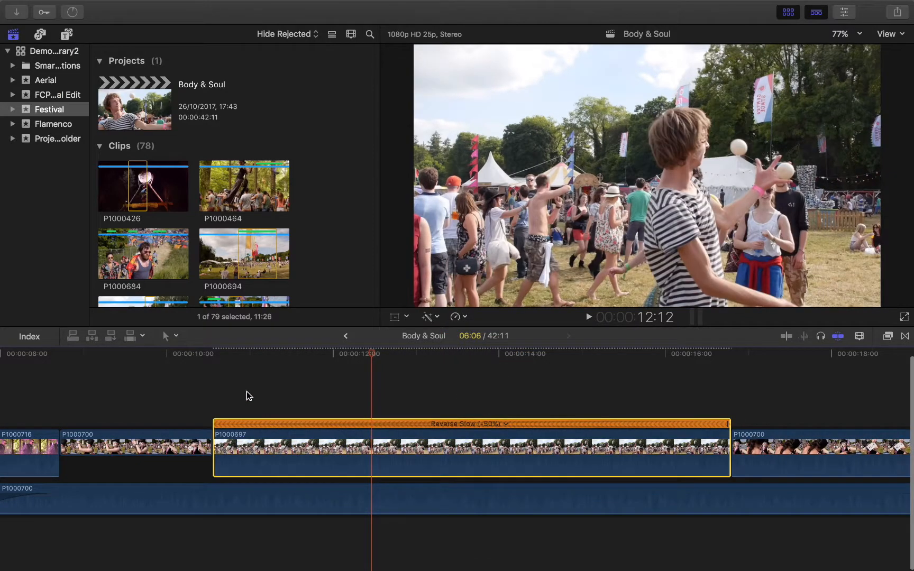
click(247, 392)
key(space)
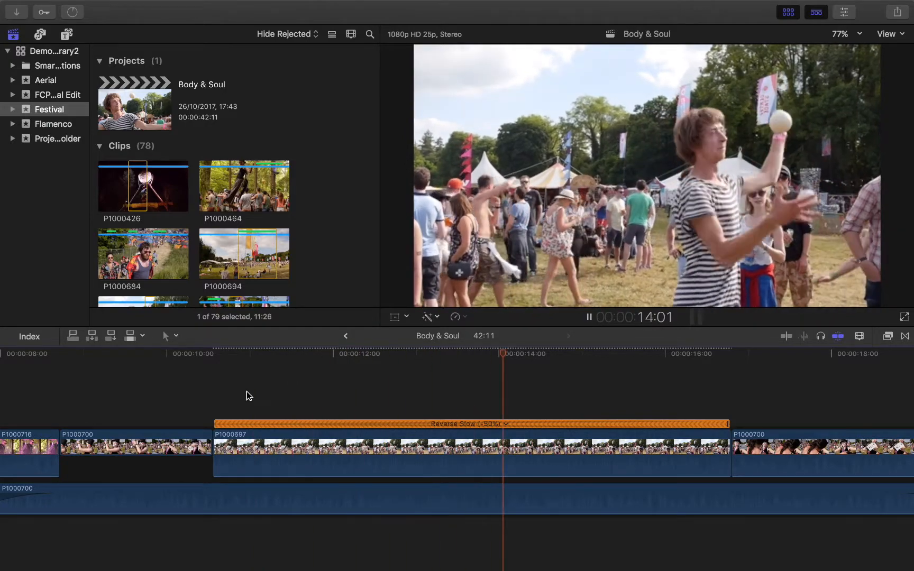
key(space)
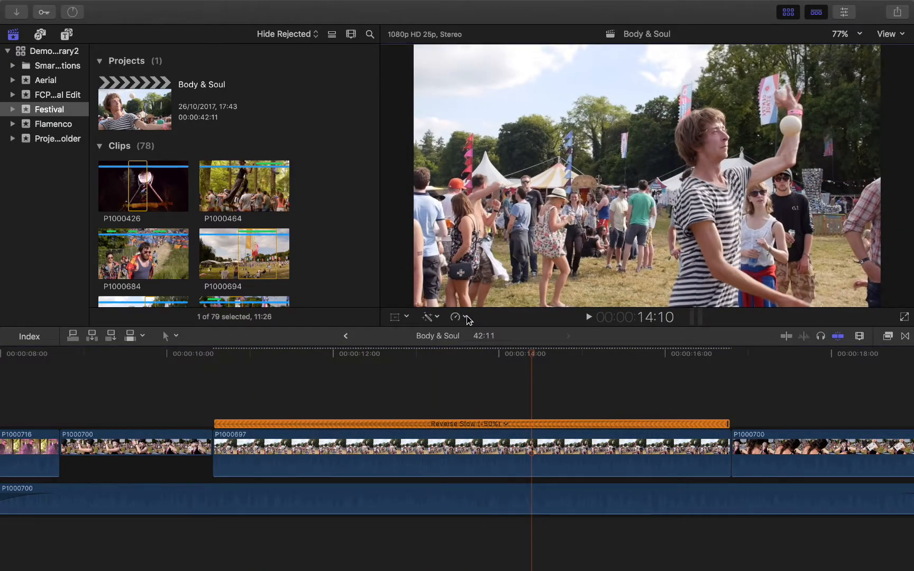
Speed up the reversed P1000697 clip with its retiming handle to a duration of 01:16, and play it back
click(441, 456)
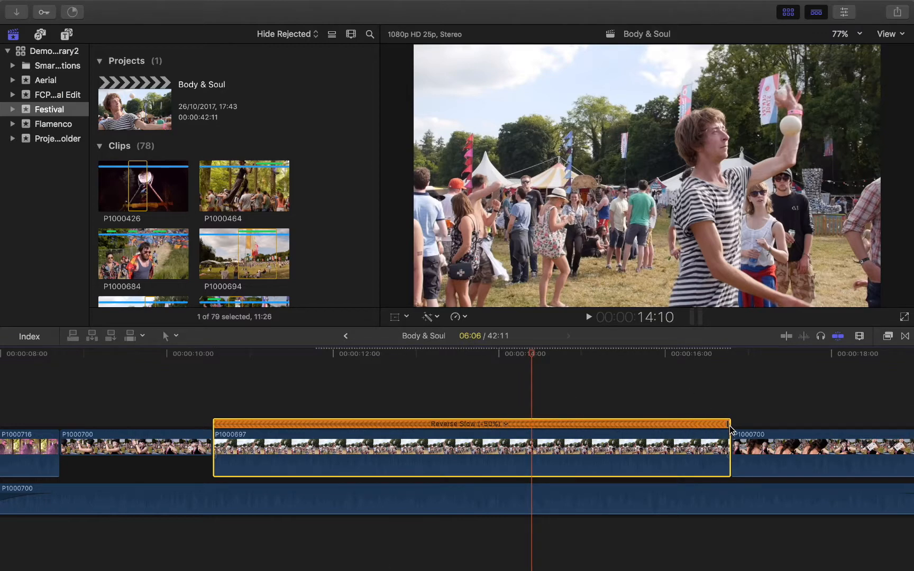
drag(728, 424, 345, 421)
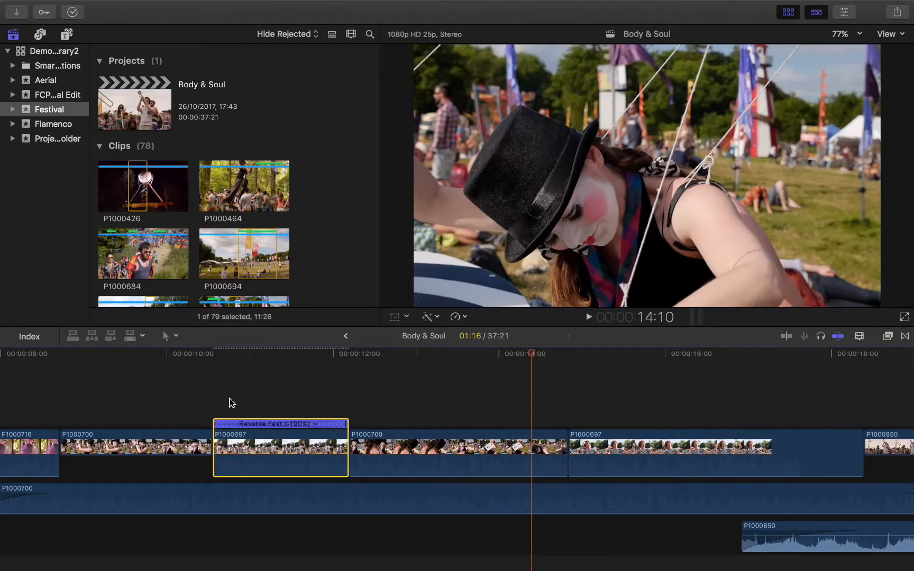
click(213, 380)
key(space)
key(space)
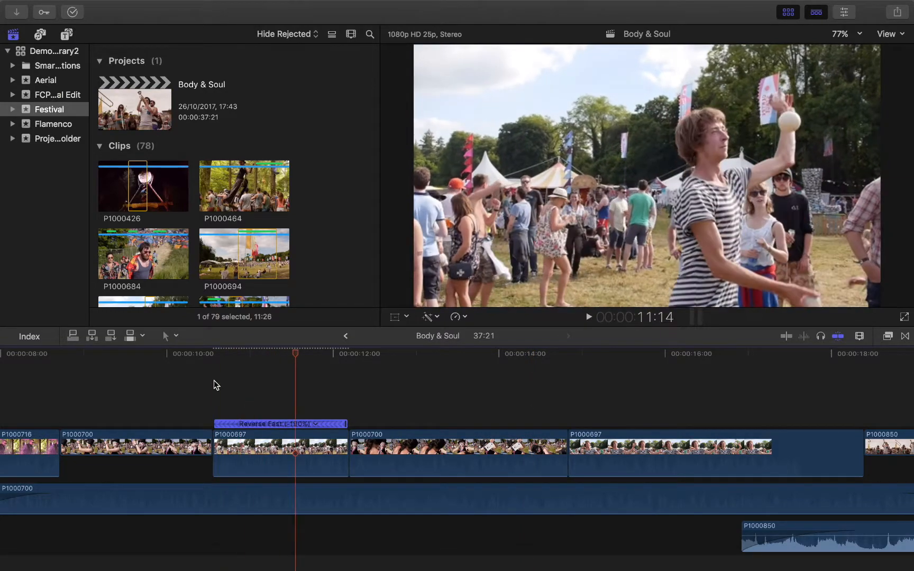
Undo the retiming-handle change and the Slow 50% preset on the reversed P1000697 clip
key(super+z)
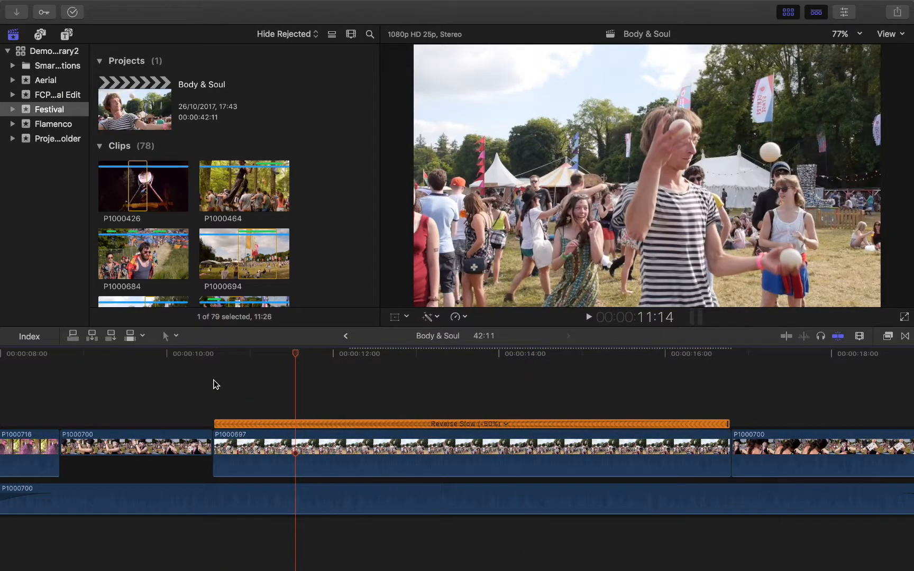
key(super+z)
Switch the reversed P1000697 clip back to forward playback
click(335, 425)
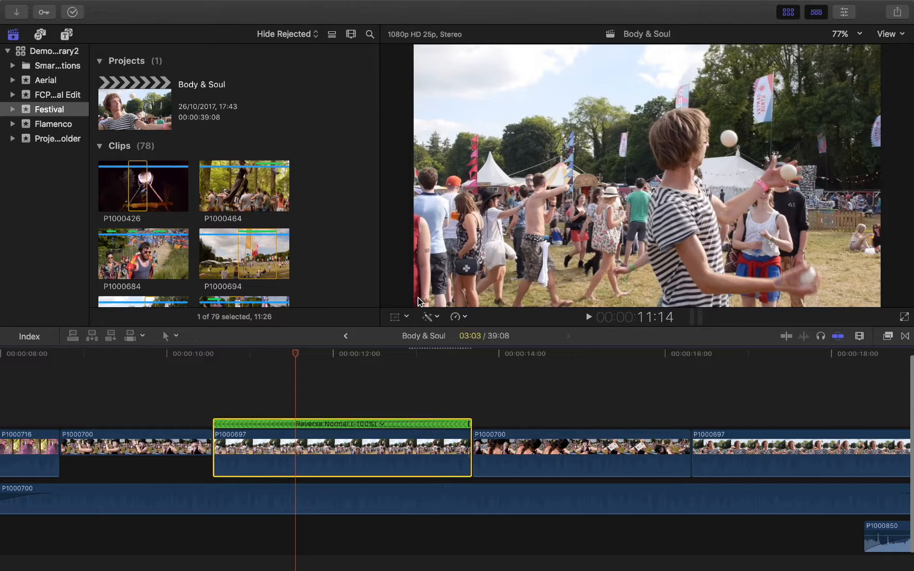
click(456, 317)
click(479, 404)
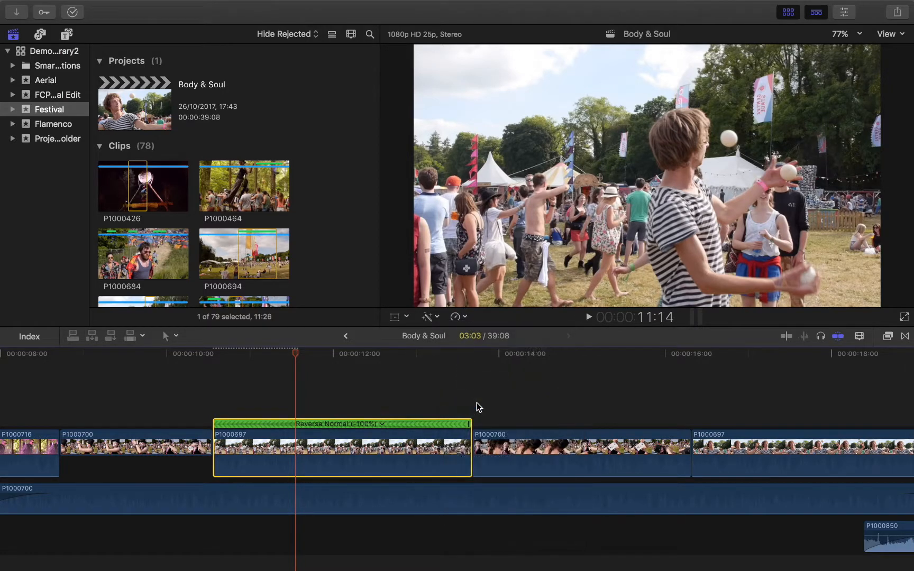
Turn off Preserve Pitch, apply a Speed Ramp to 0% to the first P1000697 clip, and return the playhead to its start
click(462, 317)
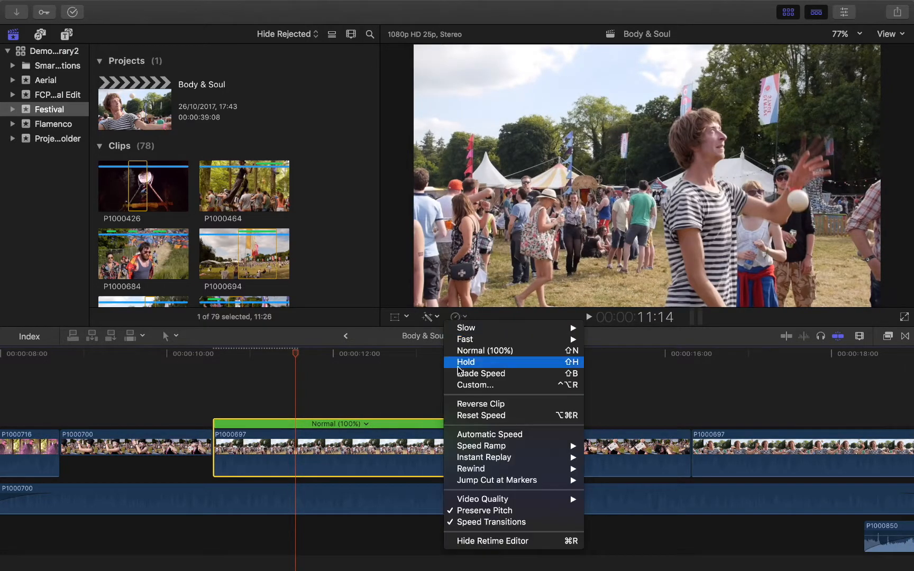
click(492, 416)
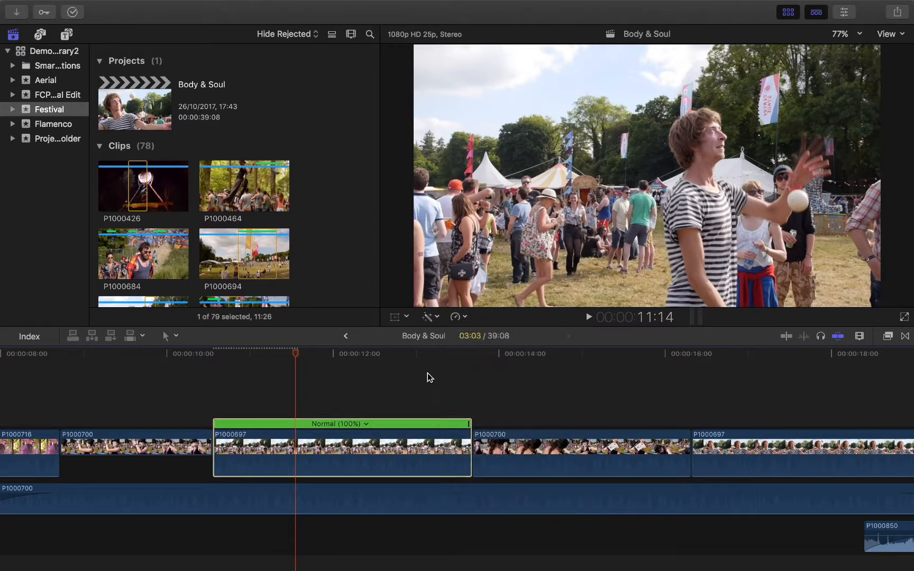
click(460, 318)
mouse_move(483, 447)
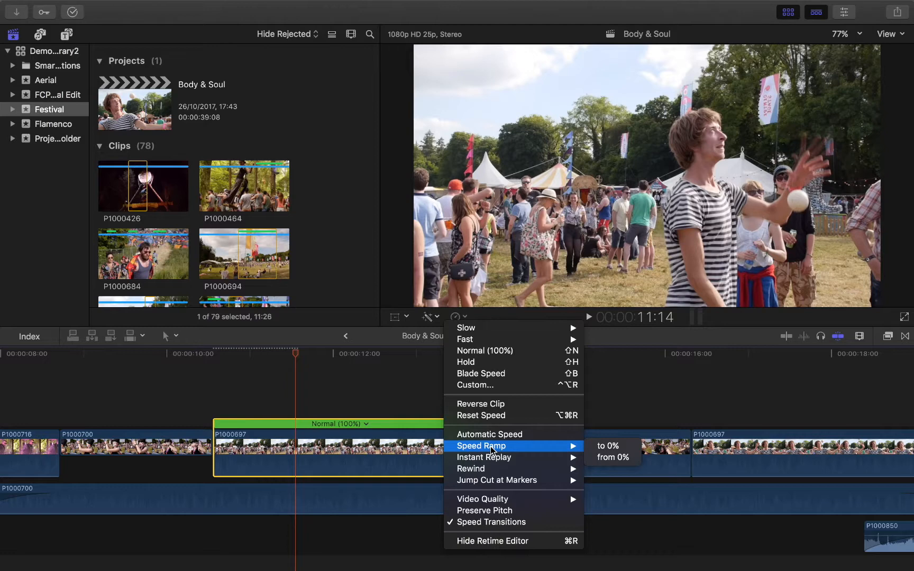
click(615, 449)
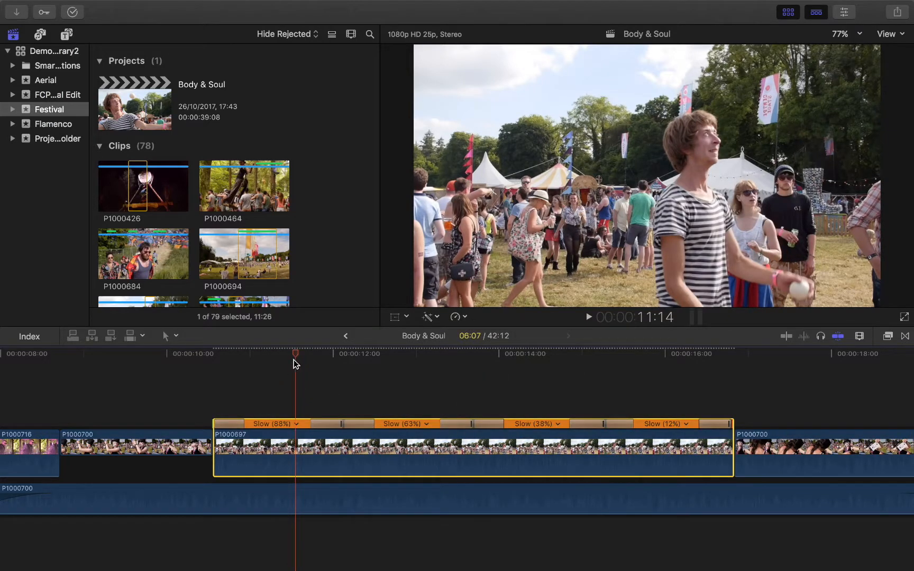
drag(299, 353, 214, 364)
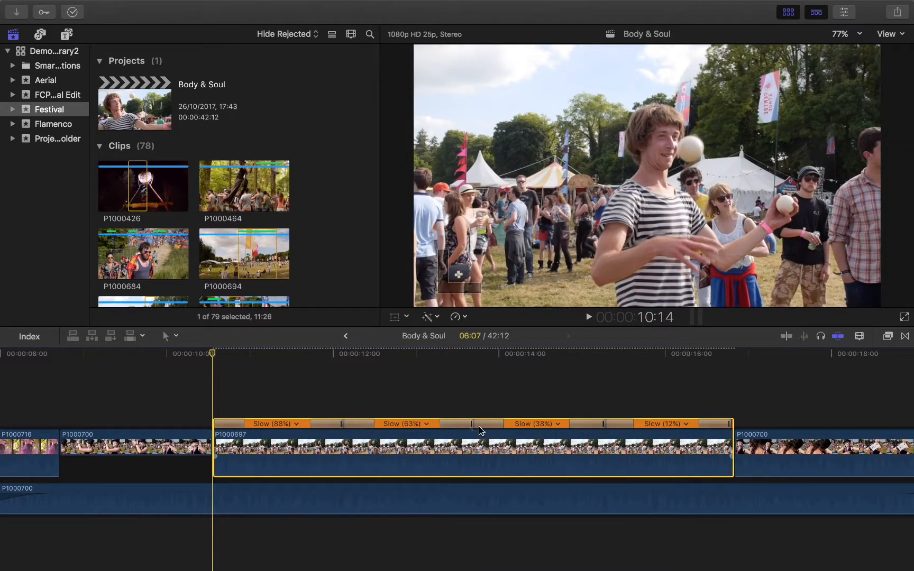
Set the first speed ramp segment of the P1000697 clip to Slow 50%
click(297, 428)
click(298, 423)
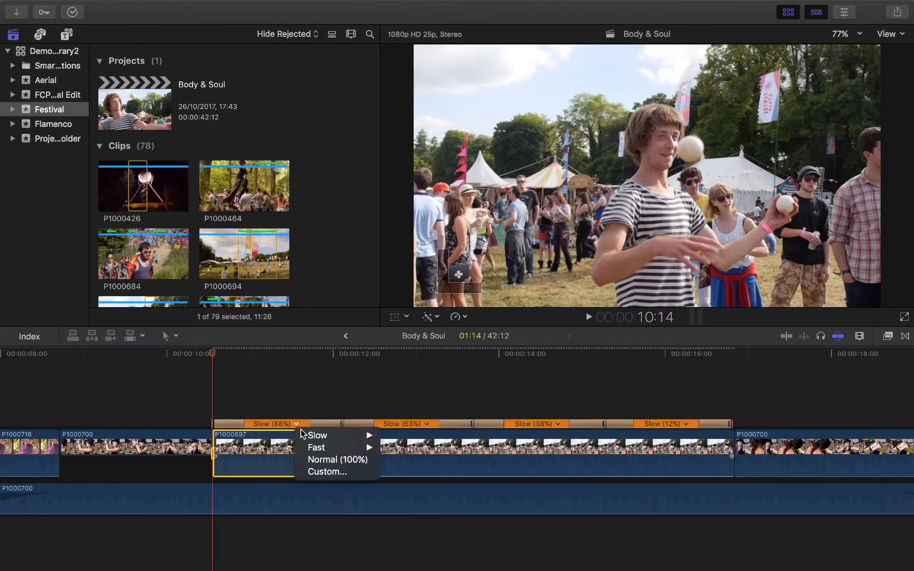
mouse_move(330, 434)
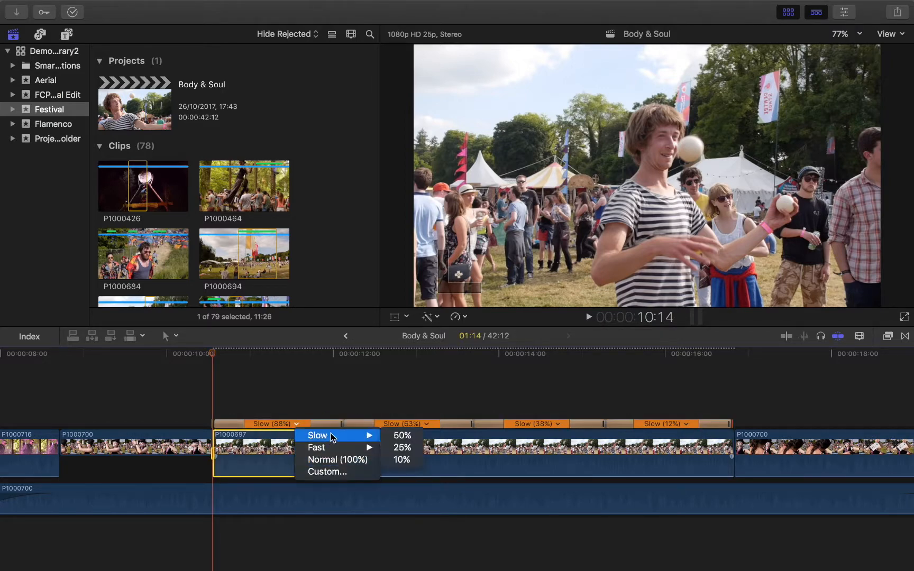
click(402, 436)
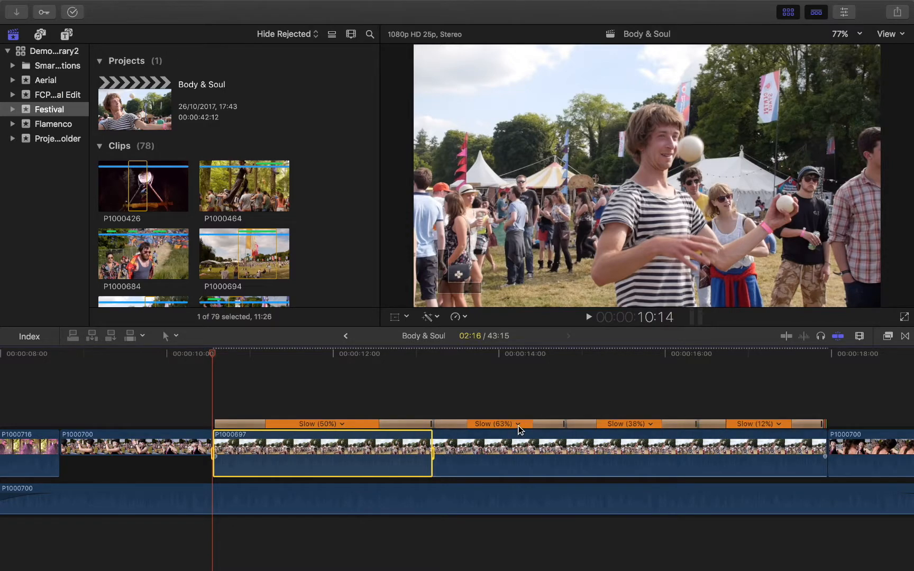
Set the second speed ramp segment of the P1000697 clip to a custom rate of 42%
click(519, 427)
click(519, 425)
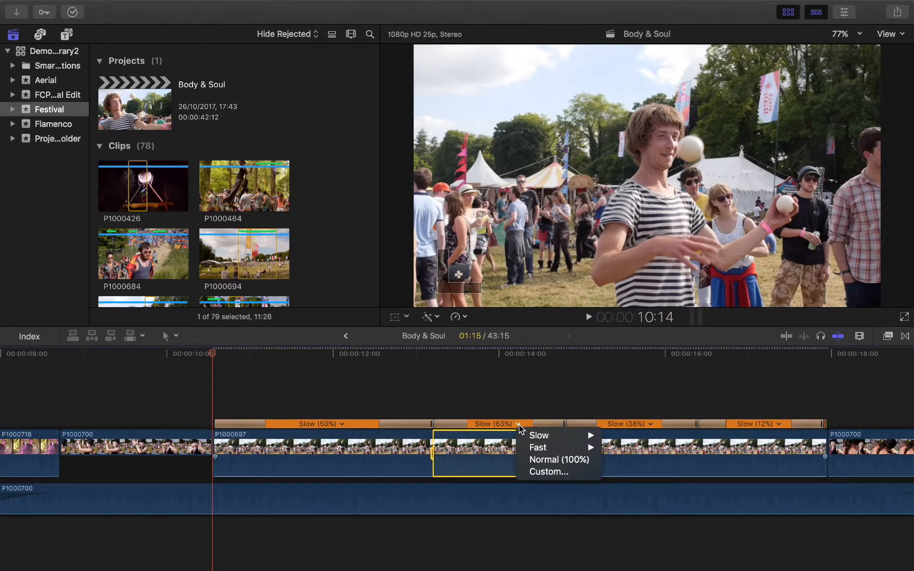
click(533, 472)
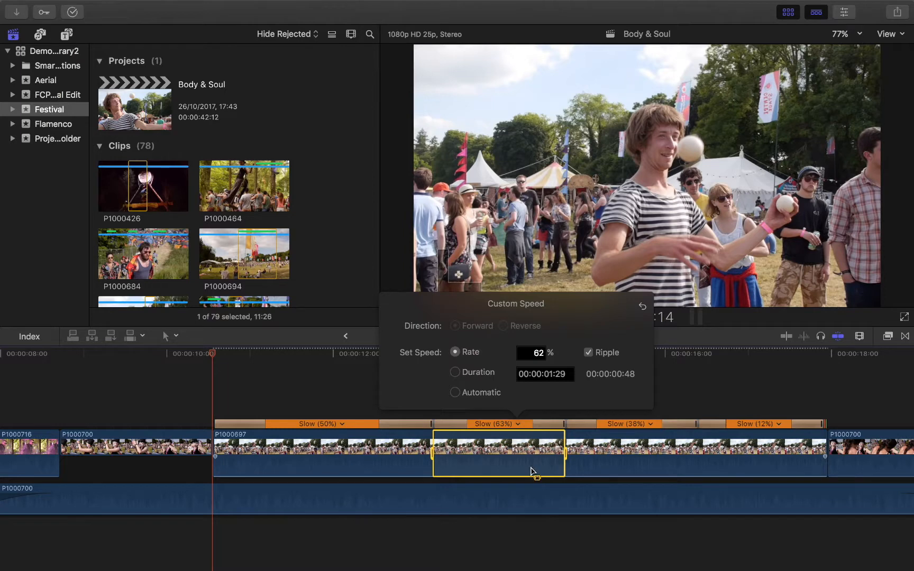
click(539, 353)
key(BackSpace)
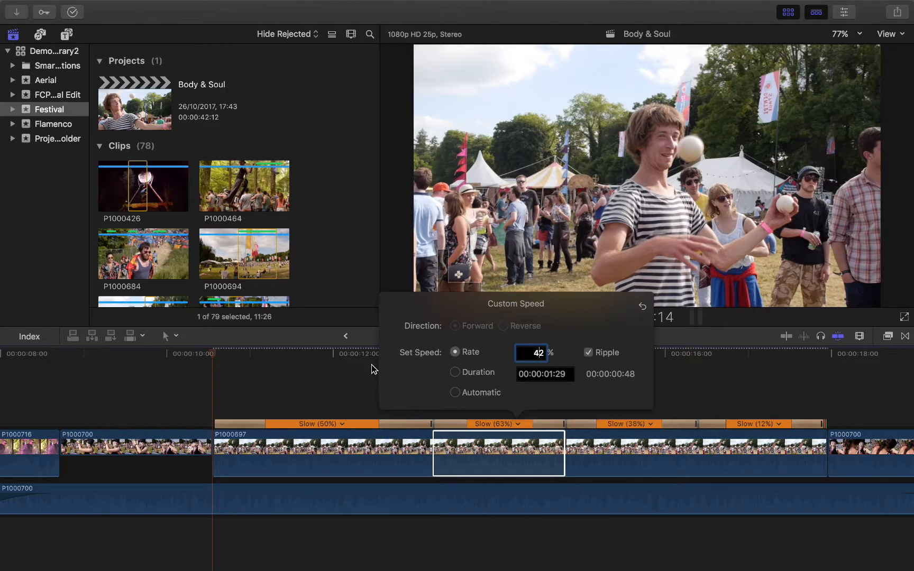
key(Return)
Select the ramped P1000697 clip and play it back to review the segment speeds
click(250, 447)
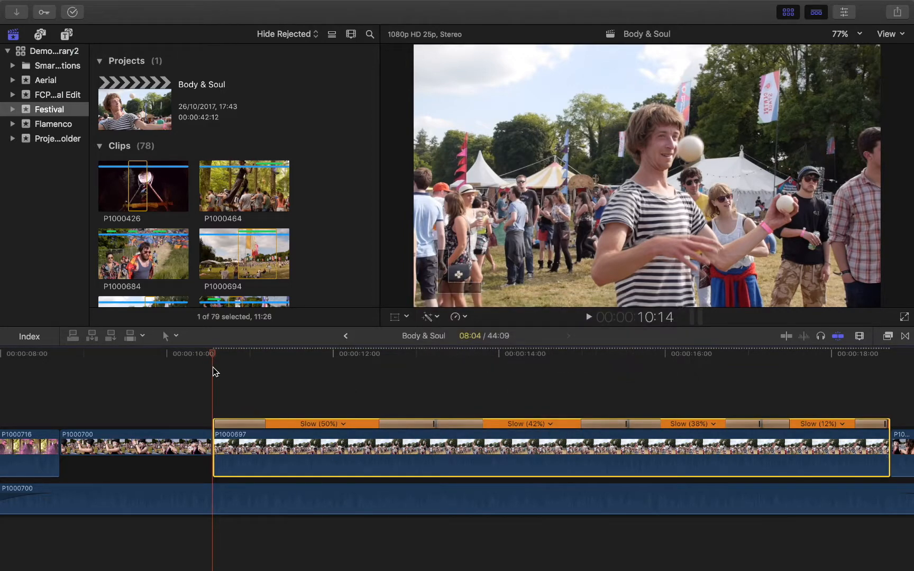
key(space)
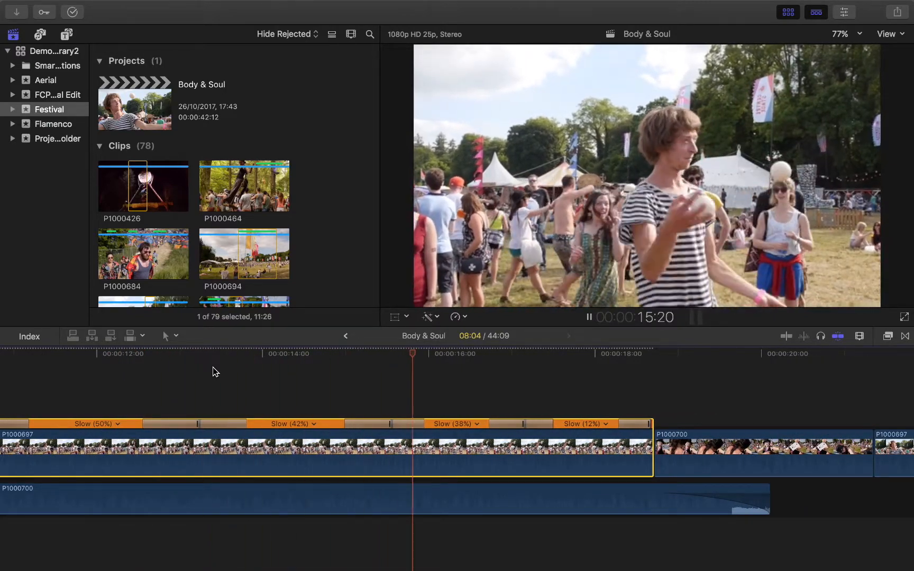
key(space)
scroll(221, 368, left, 5)
Undo the custom 42% and Slow 50% segment changes, and play the speed ramp from the start of the clip
key(super+z)
key(super+z)
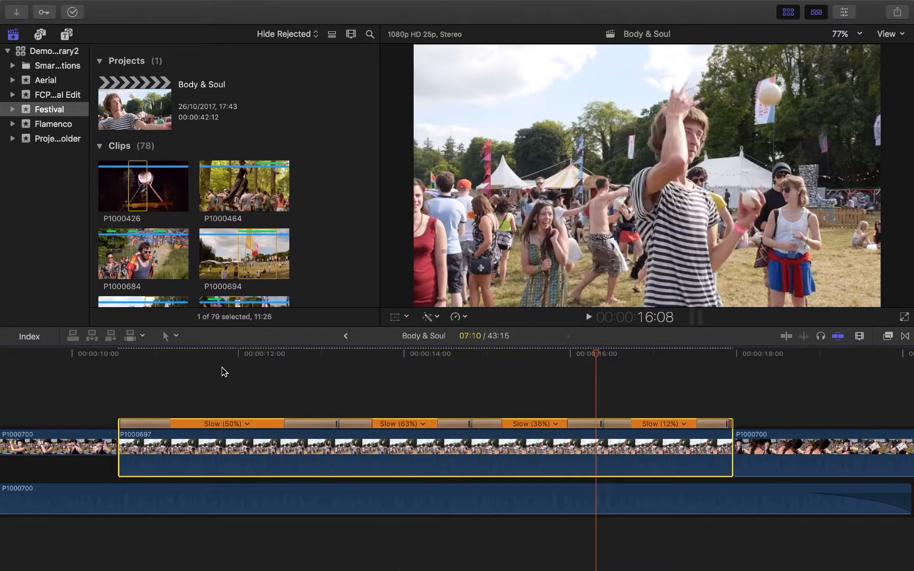
click(119, 363)
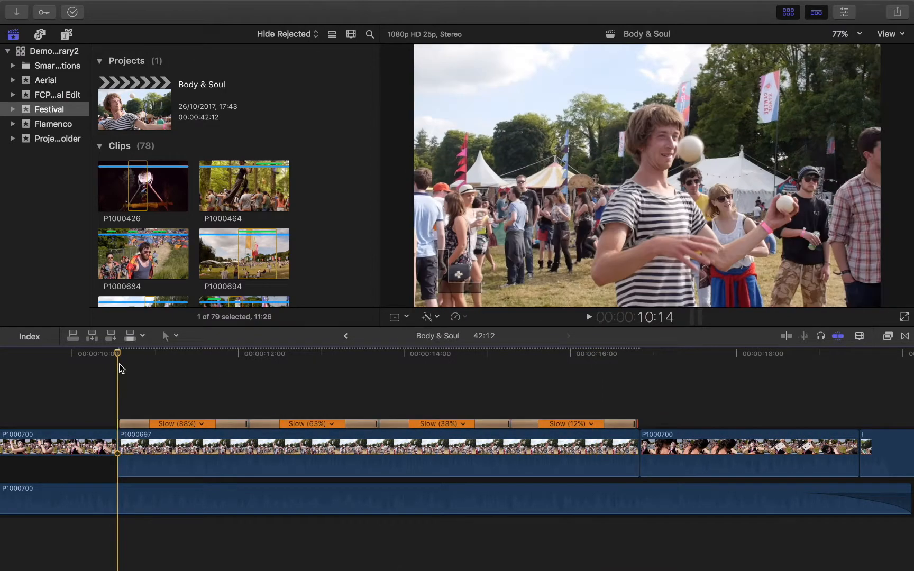
key(space)
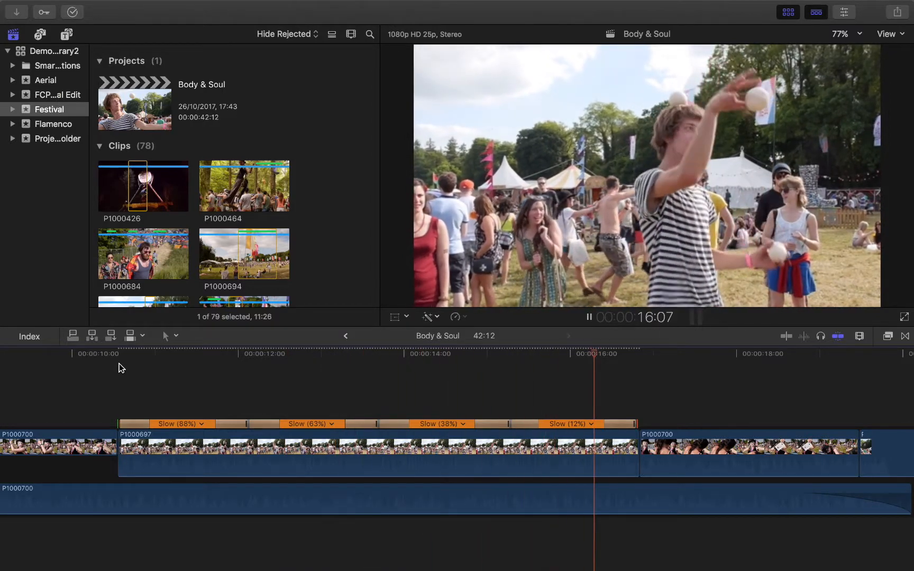
key(space)
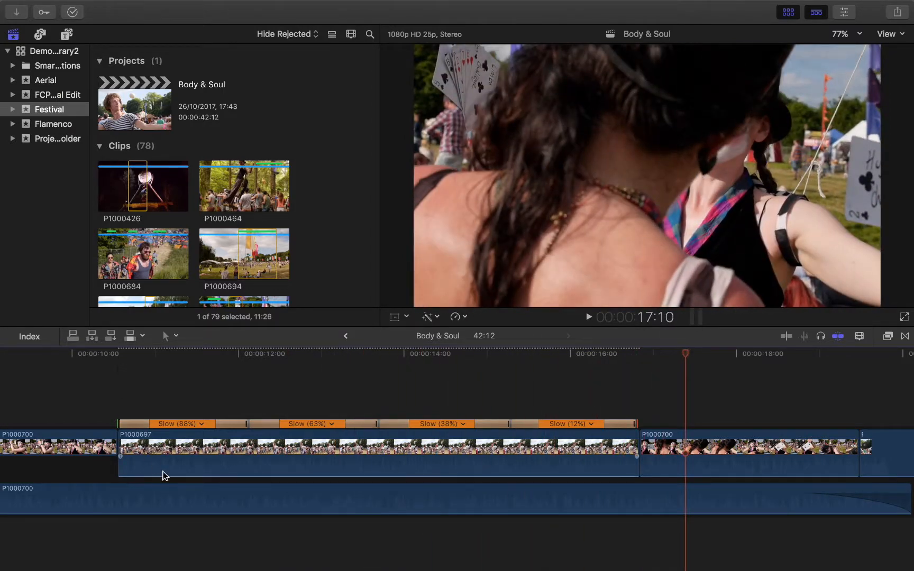
Reset the speed of the first P1000697 clip to remove its speed ramp
click(254, 450)
click(468, 318)
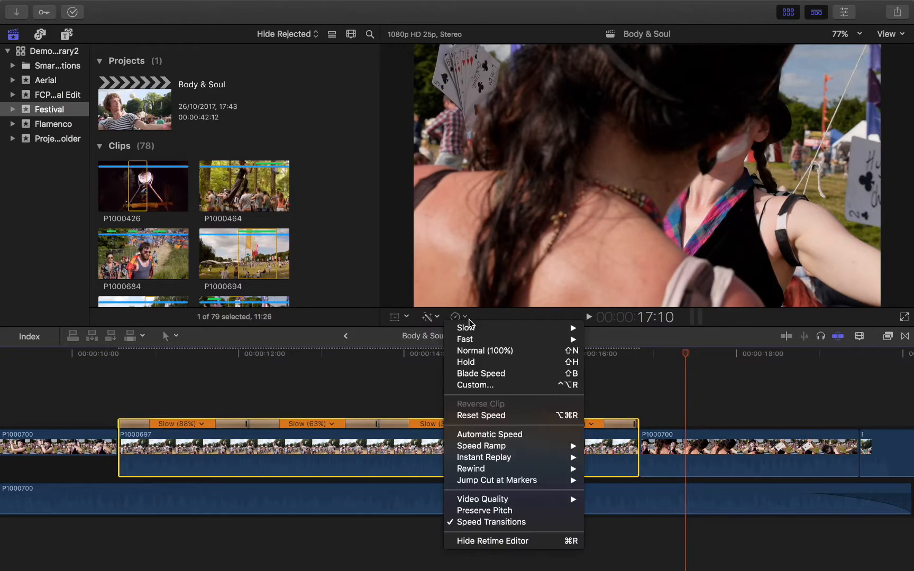
click(478, 416)
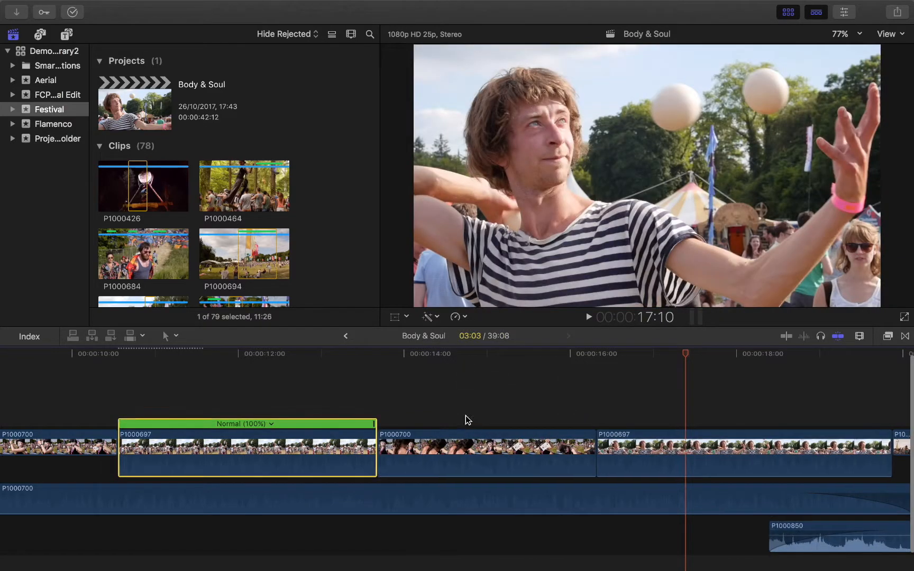
Apply a Speed Ramp from 0% to the first P1000697 clip and review it from its start
click(468, 318)
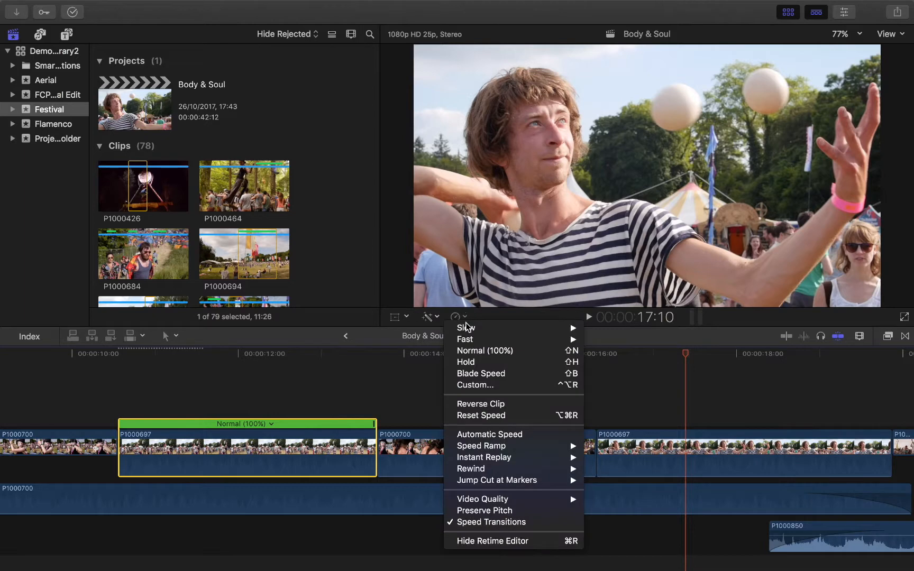
mouse_move(466, 459)
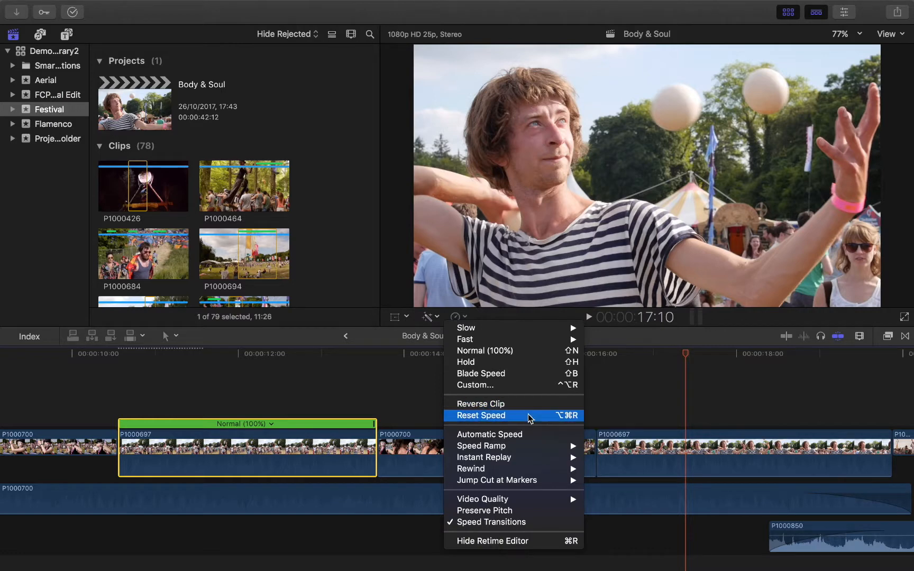
mouse_move(498, 450)
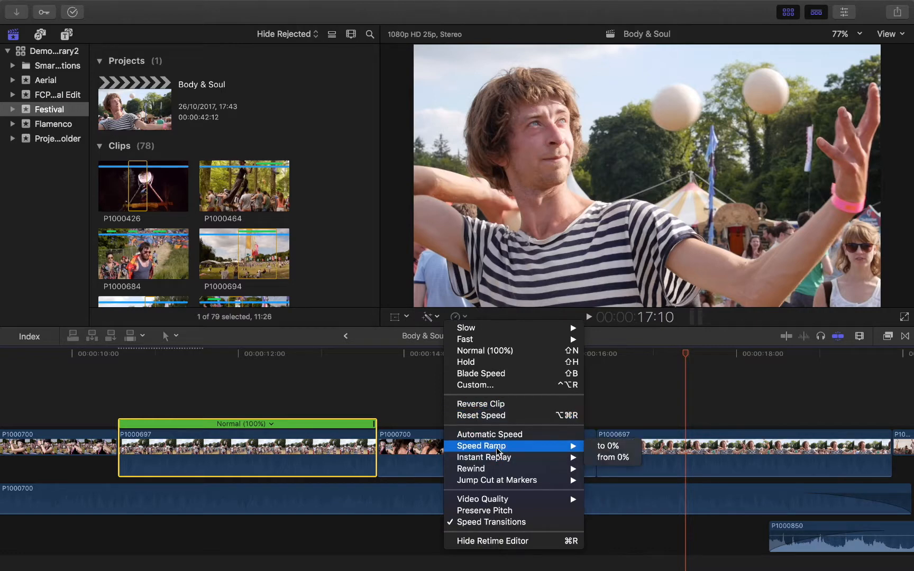
mouse_move(571, 446)
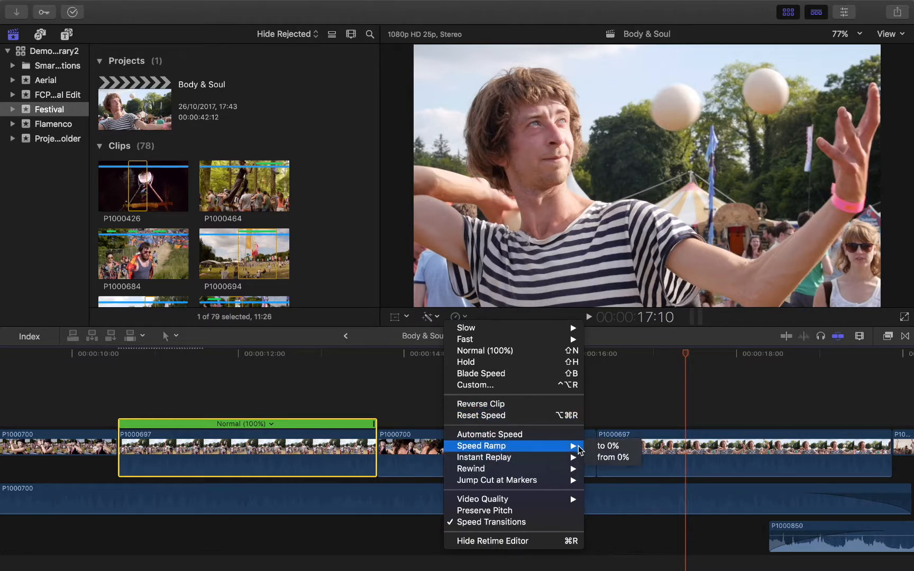
click(605, 458)
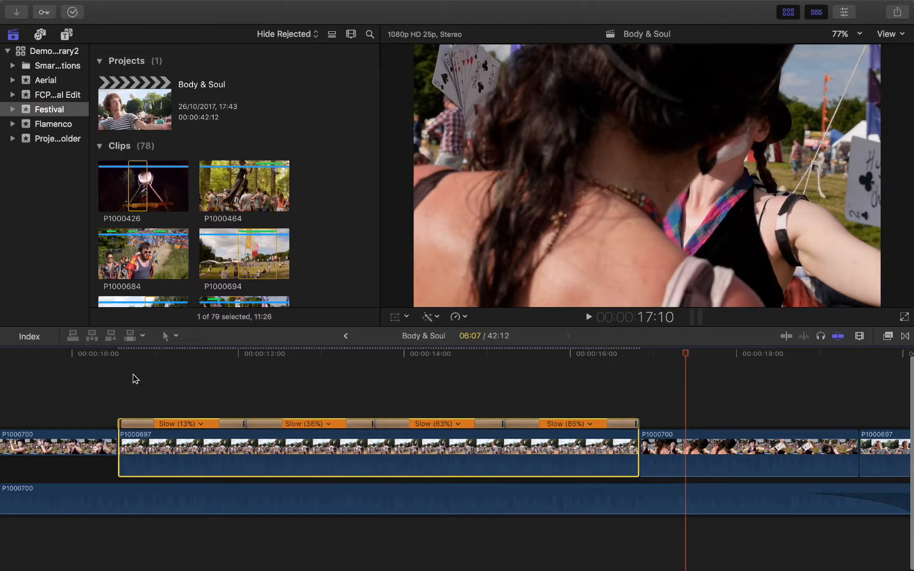
click(118, 352)
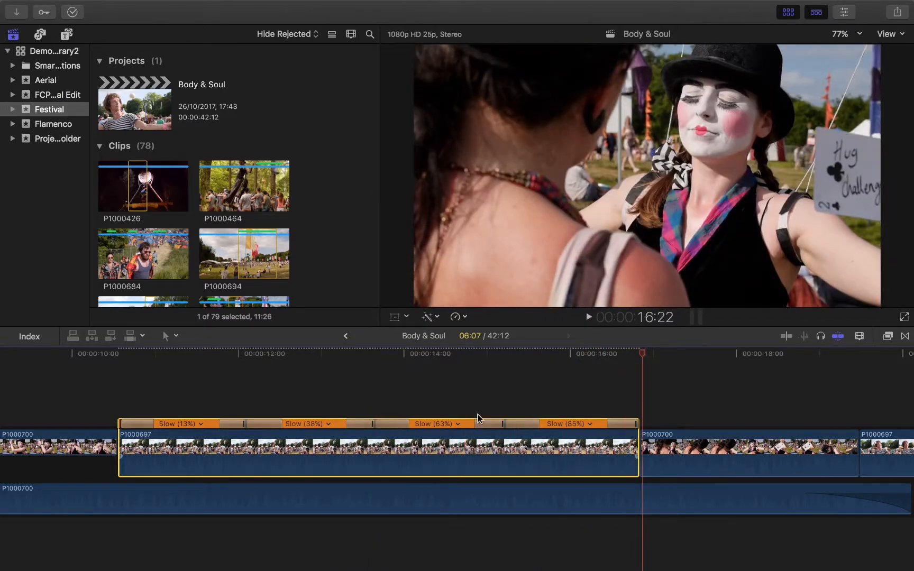
Set the last speed ramp segment of the P1000697 clip to Normal (100%) and play the clip from its start
click(589, 425)
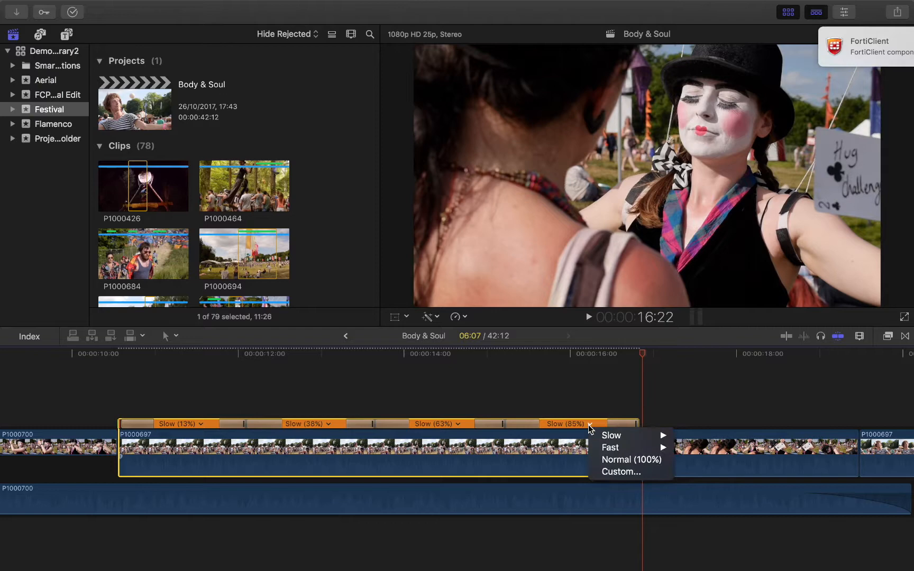
click(595, 459)
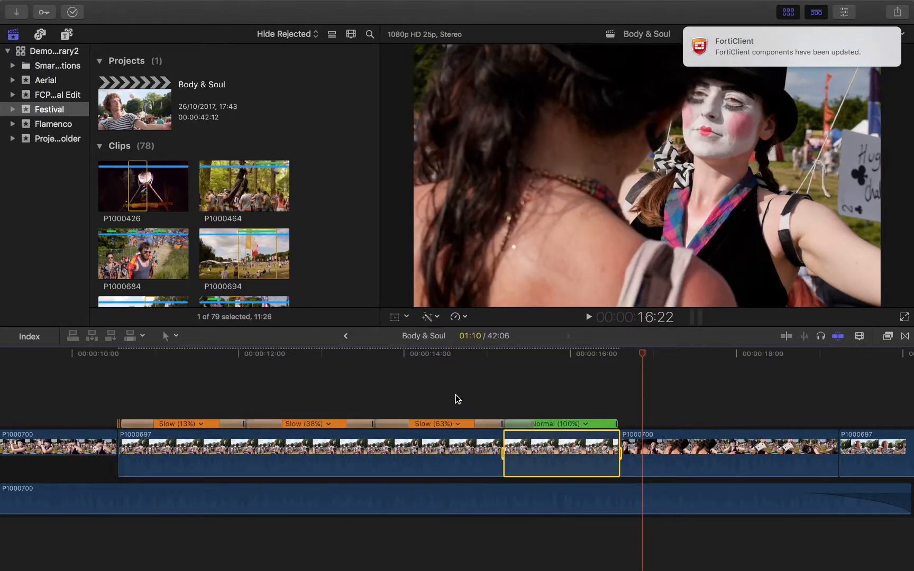
click(401, 375)
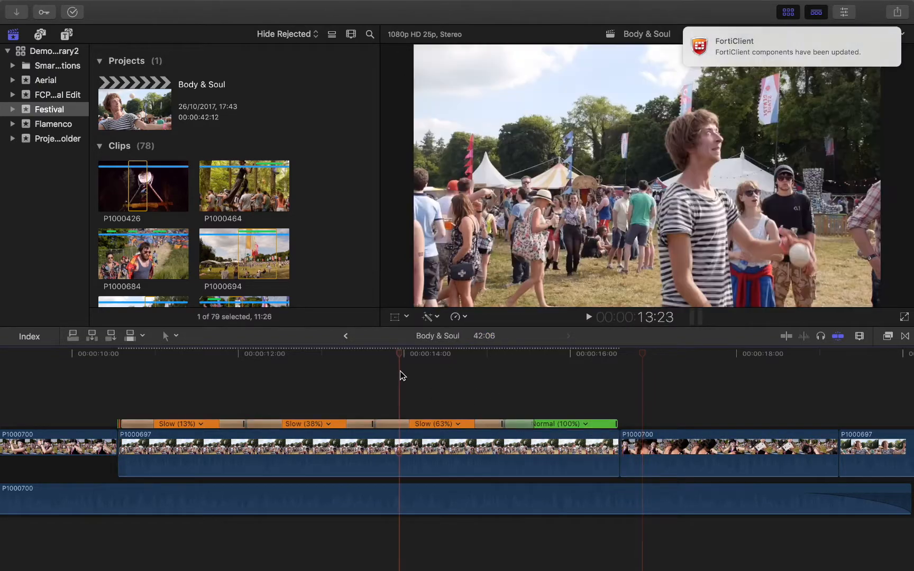
click(123, 390)
key(space)
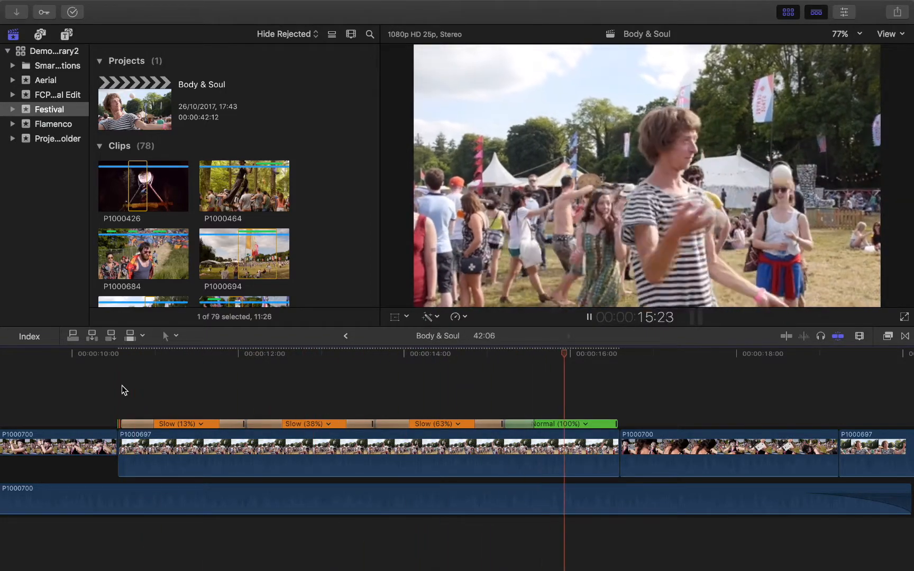
key(space)
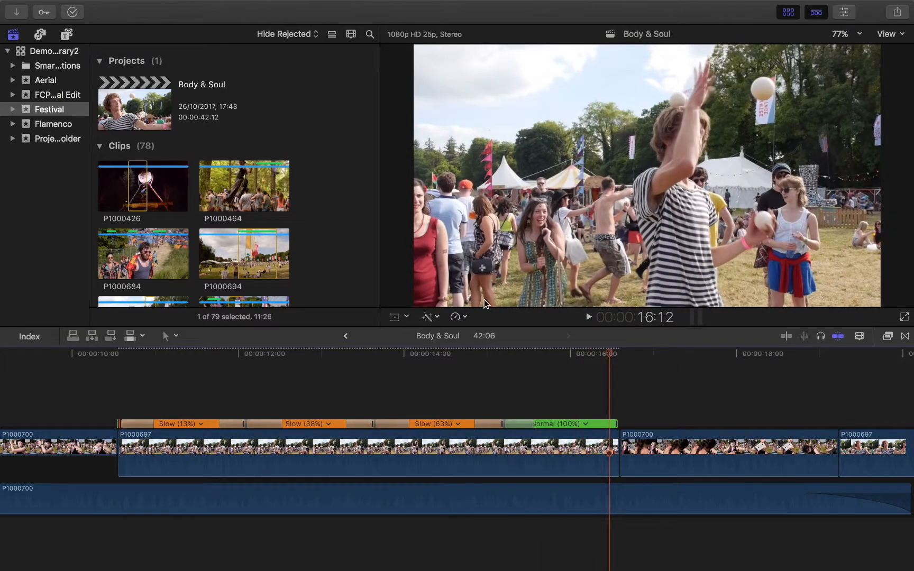
Reset the speed of the first P1000697 clip and keep the clip selected
click(468, 317)
click(468, 414)
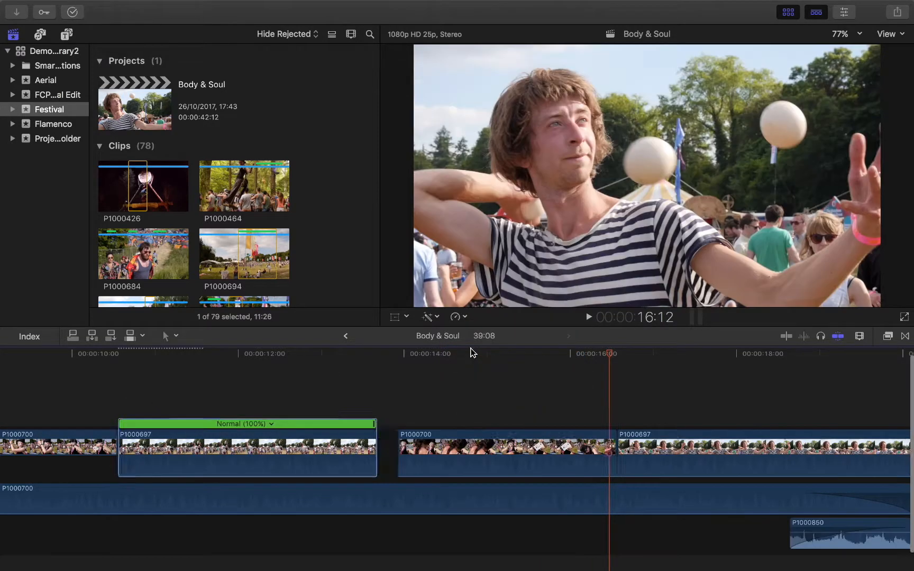
click(465, 319)
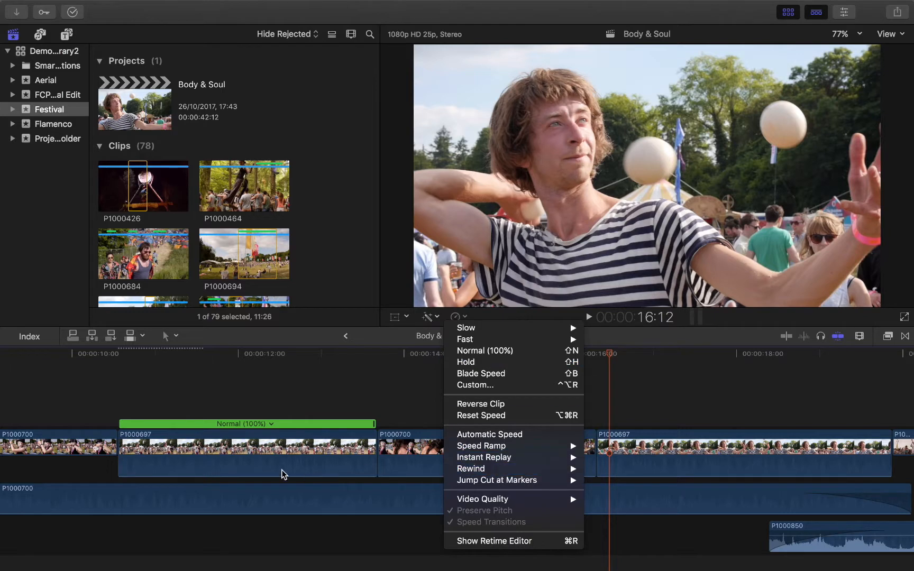
click(253, 454)
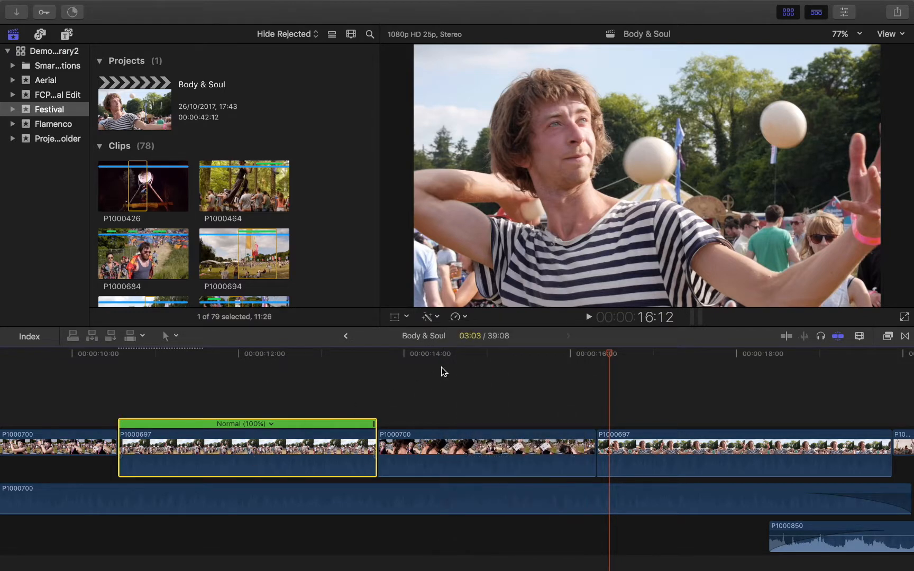
Apply an Instant Replay at 100% to the first P1000697 clip and play it from its start
click(462, 319)
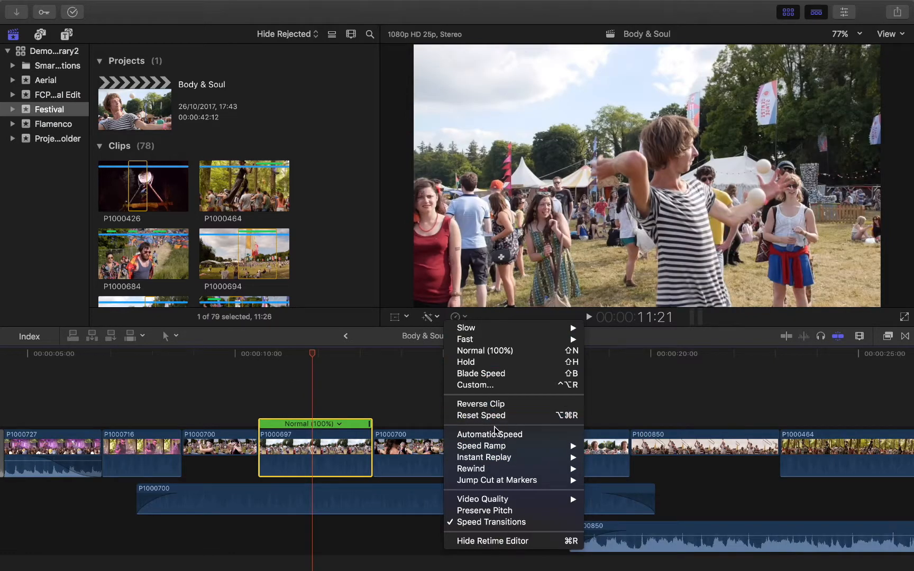
mouse_move(499, 462)
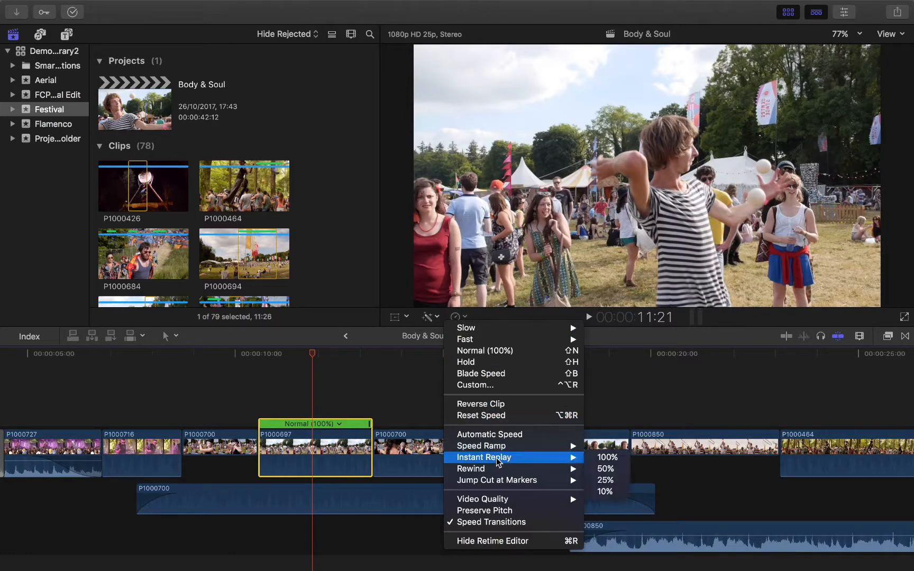
click(607, 458)
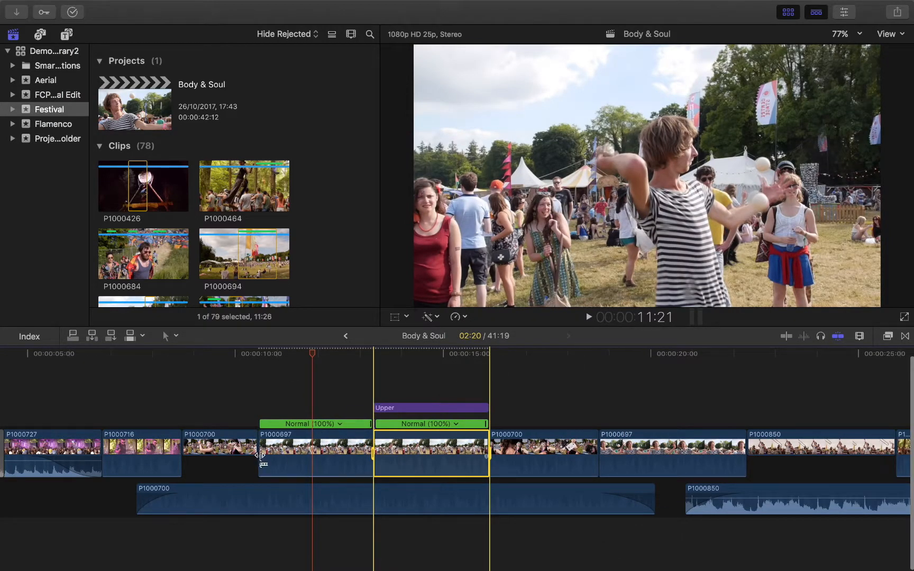
click(259, 357)
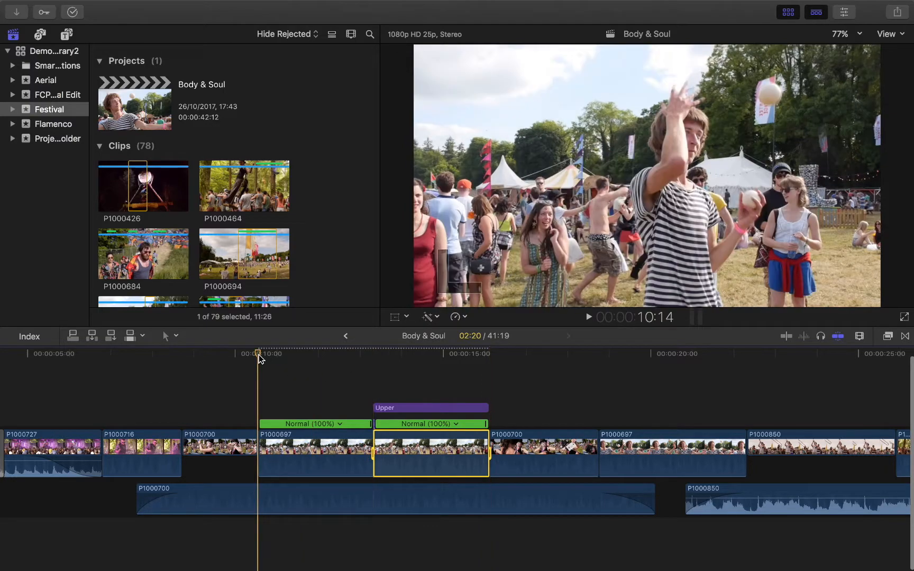
key(space)
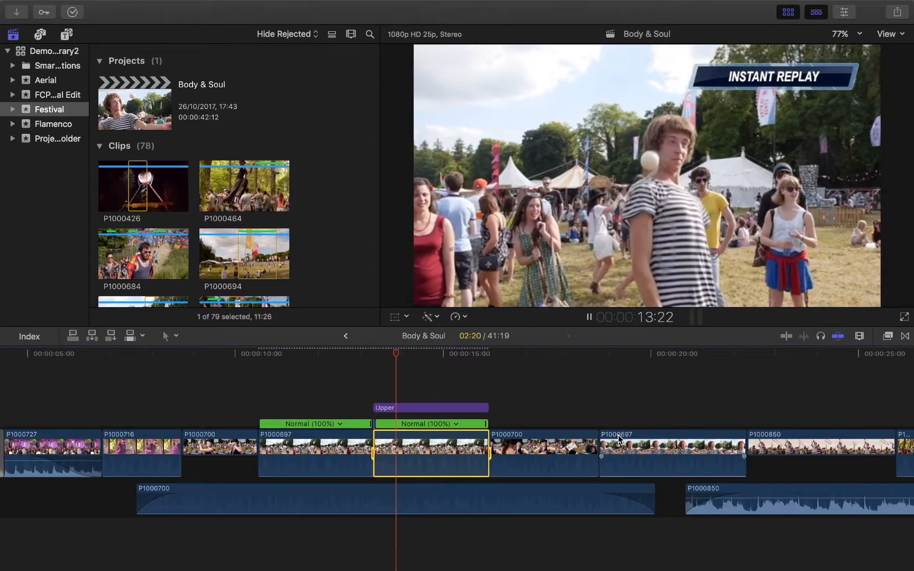
key(space)
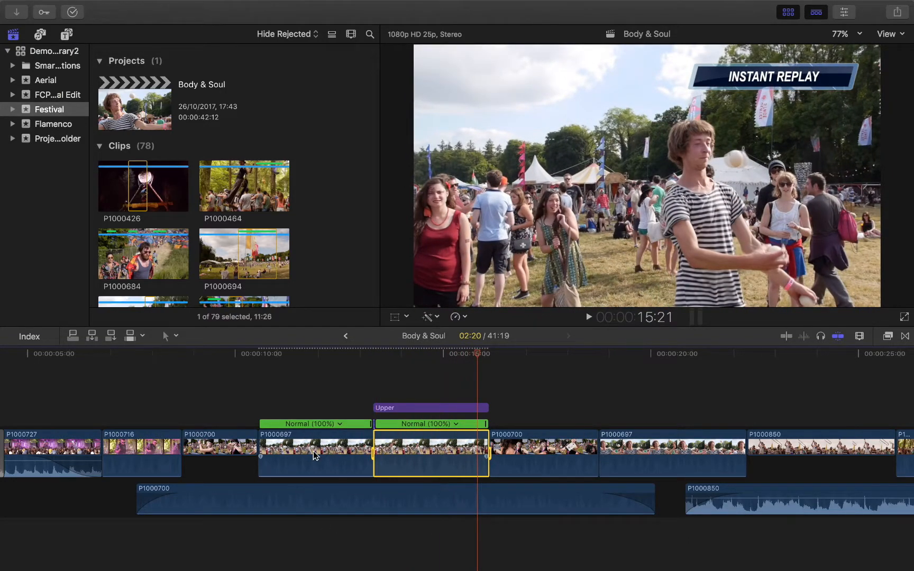
Undo the 100% Instant Replay and apply an Instant Replay at 50% to the first P1000697 clip
key(super+z)
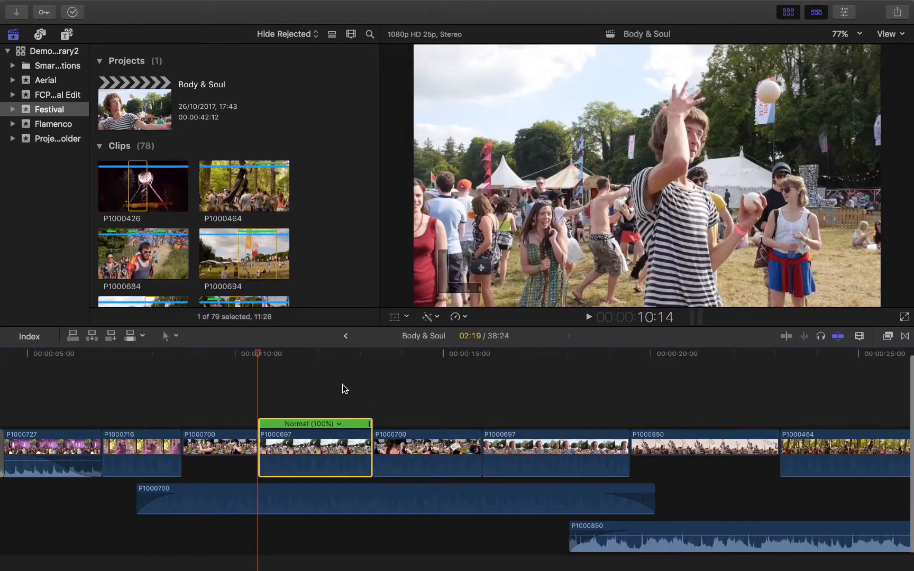
click(464, 317)
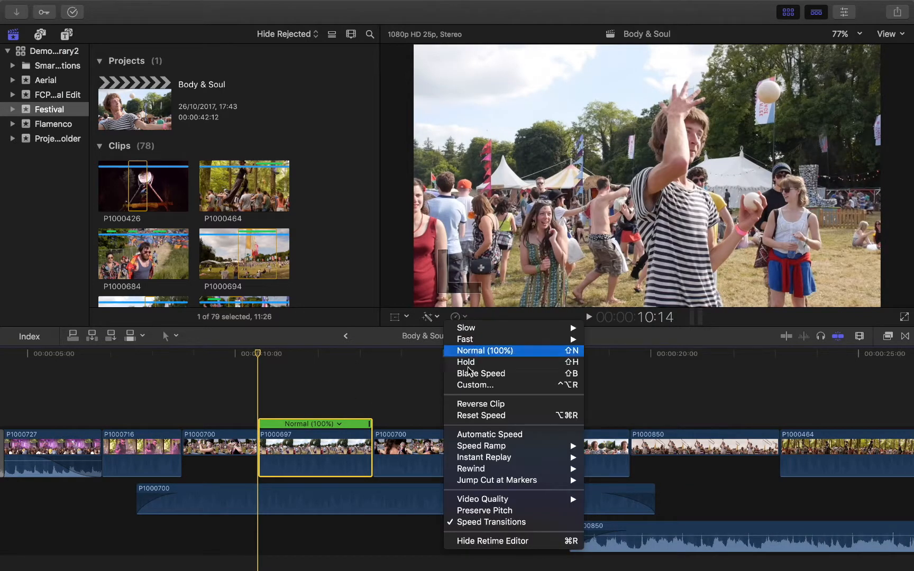
mouse_move(481, 447)
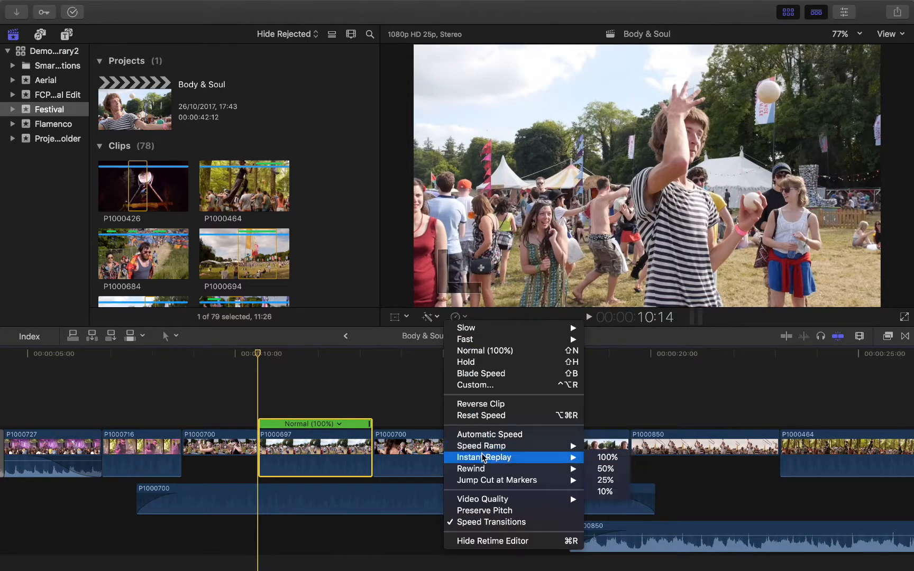
click(623, 471)
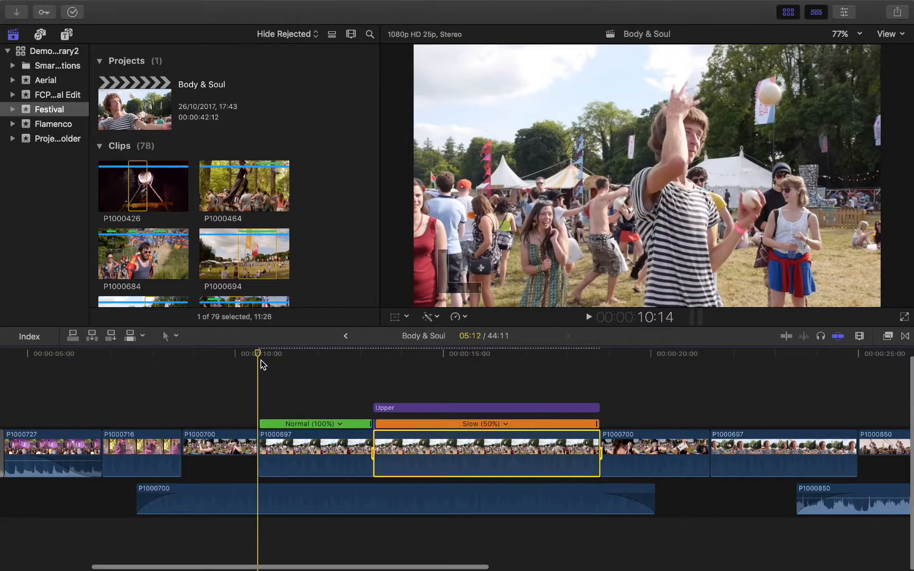
Play the 50% Instant Replay from the start of the first P1000697 clip and delete its Instant Replay title
key(space)
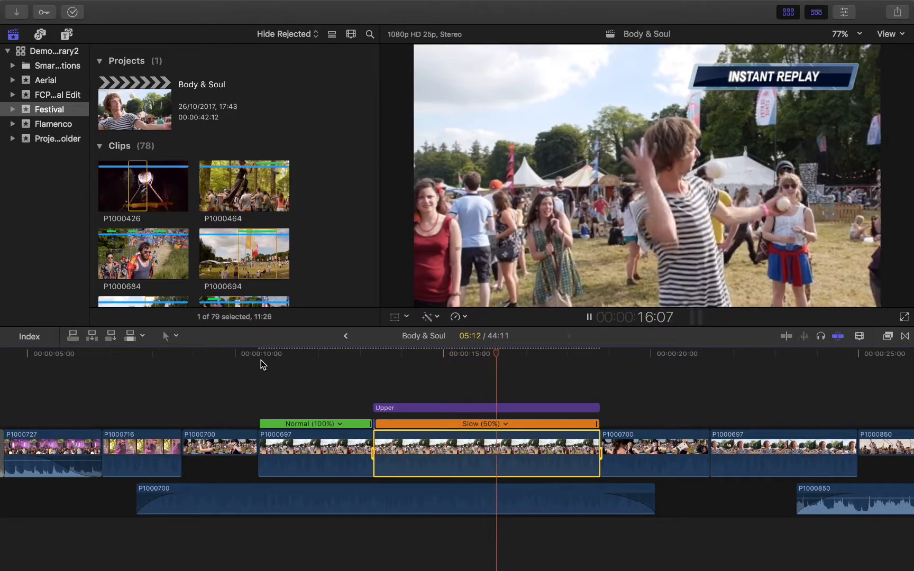
key(space)
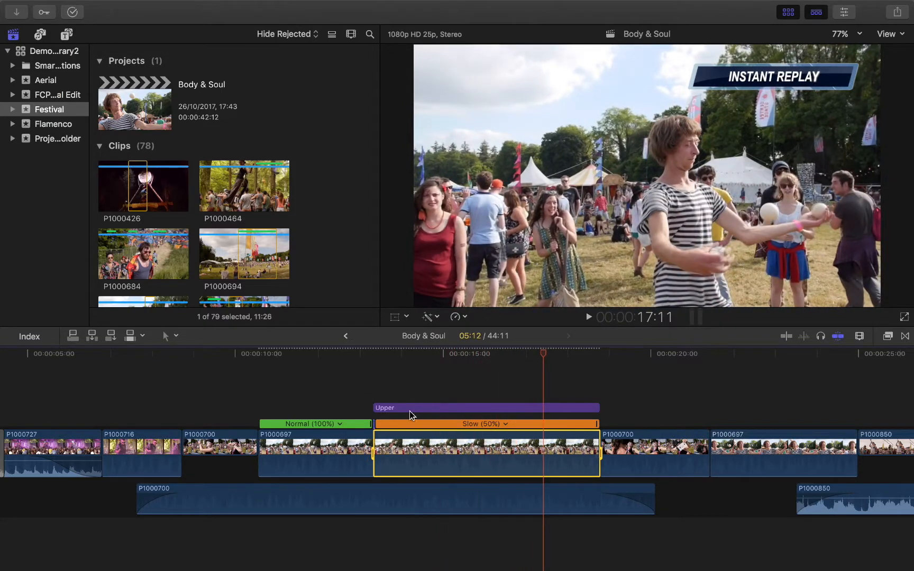
click(426, 408)
key(Delete)
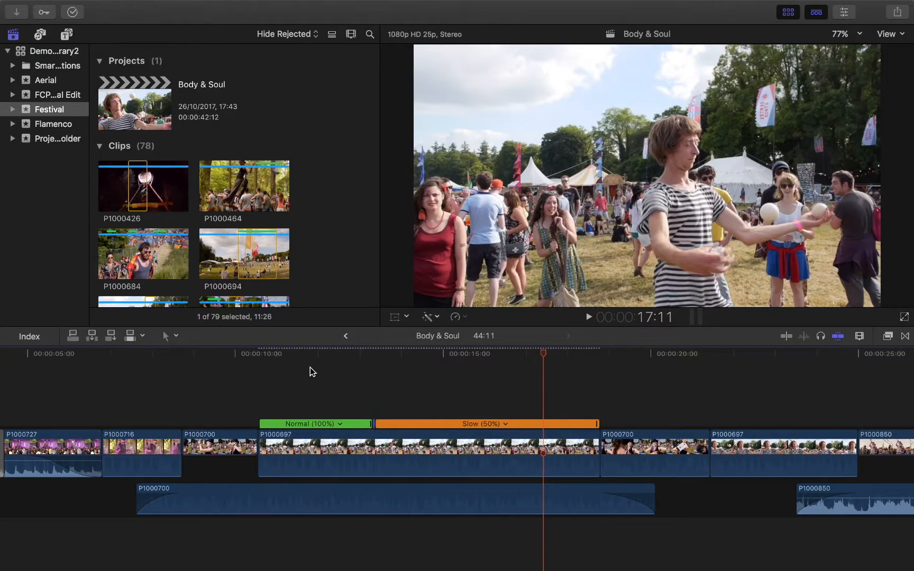
Play the clip without the replay title, and undo the title deletion and the 50% Instant Replay
click(259, 350)
key(space)
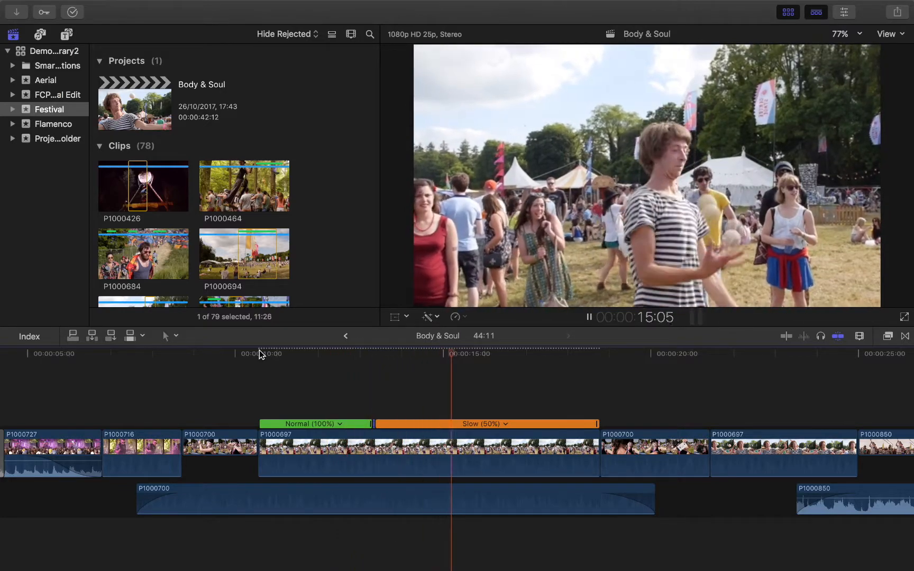
key(space)
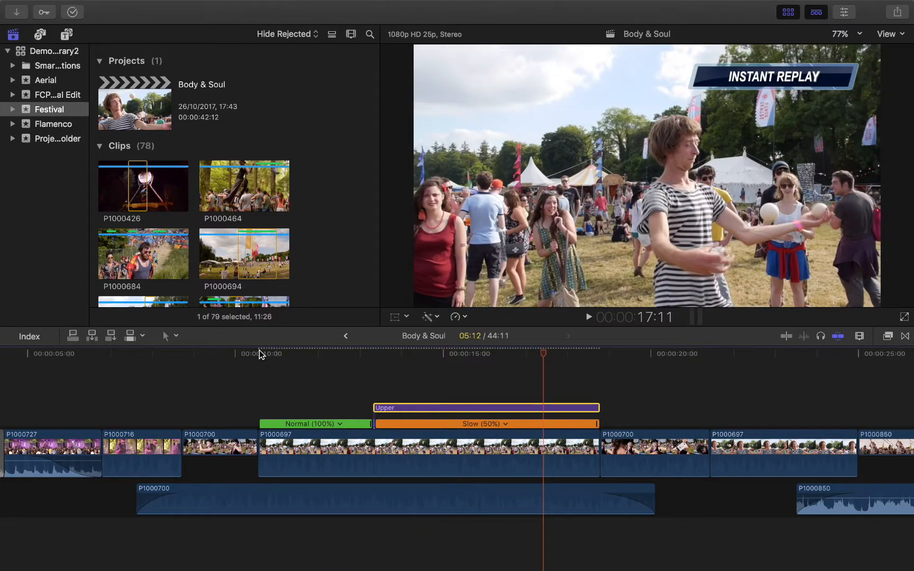
key(super+z)
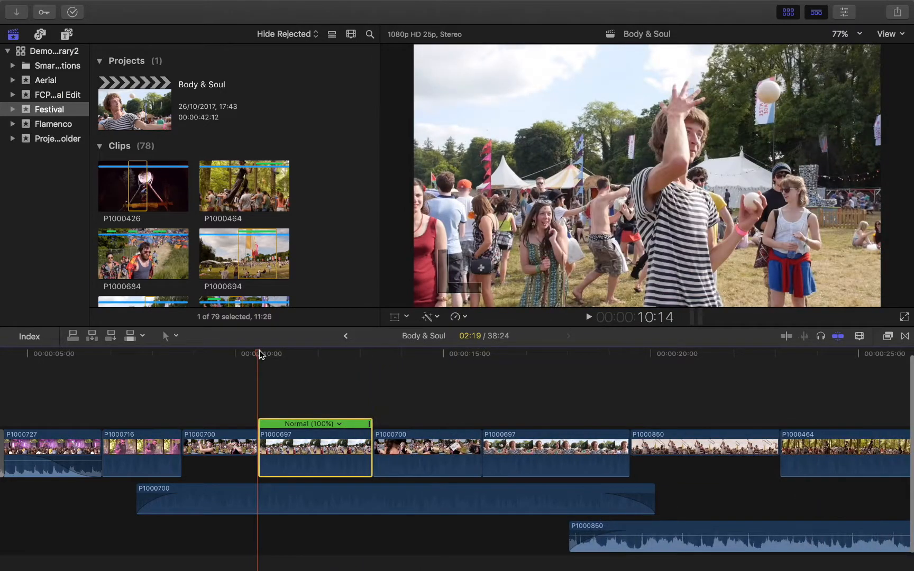
Apply a 1x Rewind to the first P1000697 clip
click(322, 349)
click(460, 317)
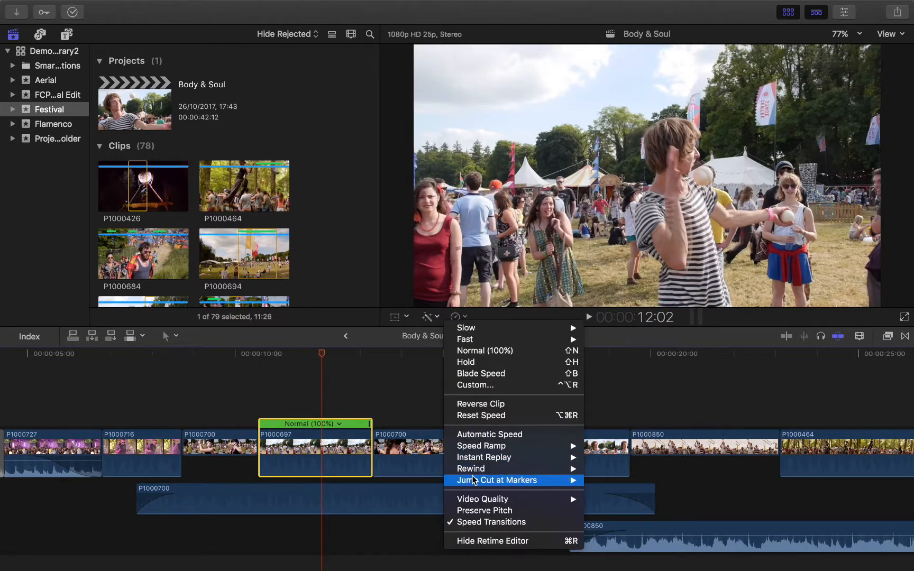
mouse_move(478, 471)
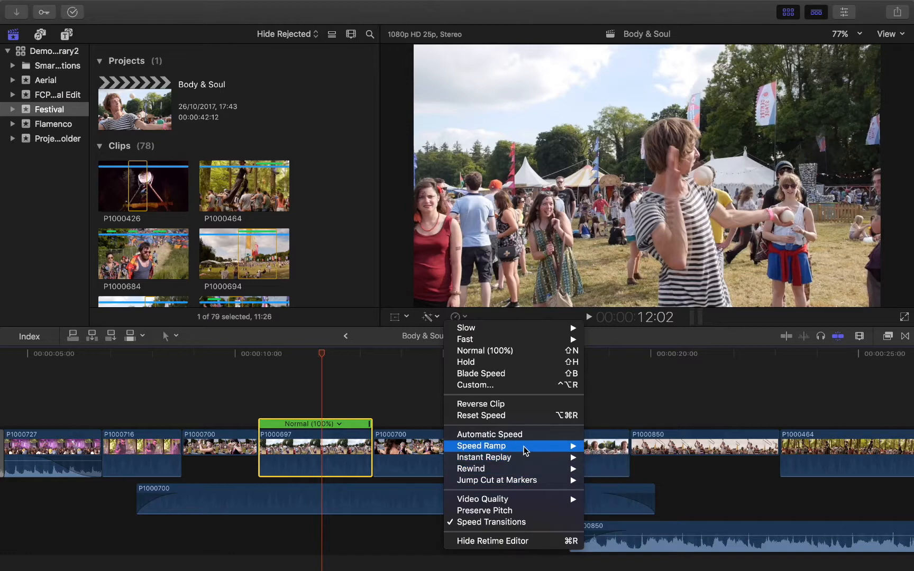
mouse_move(523, 449)
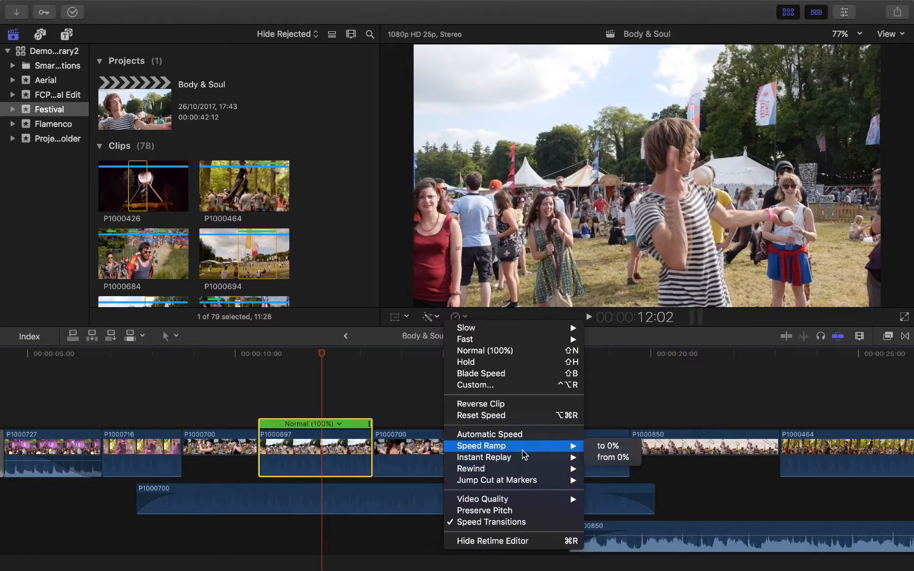
click(606, 468)
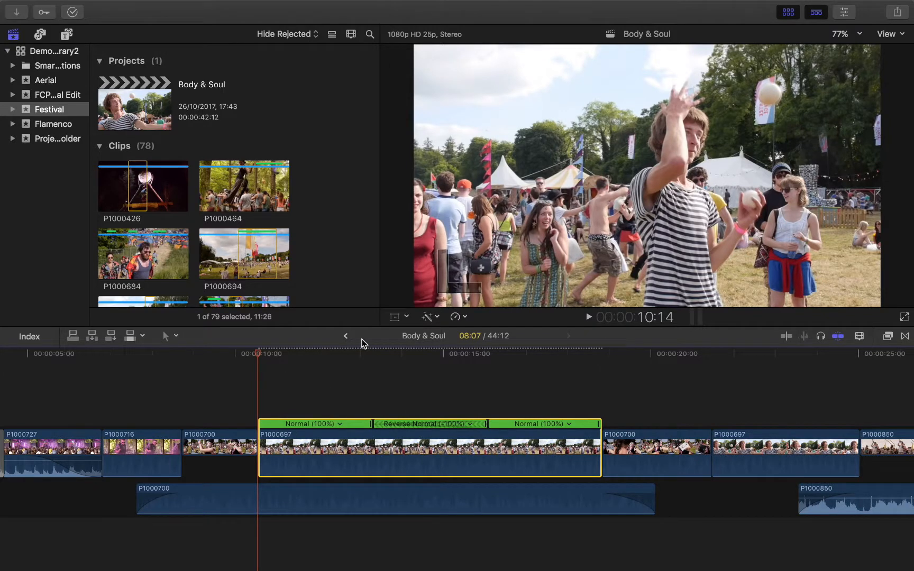
Play the first P1000697 clip from its start to review the 1x Rewind
click(322, 355)
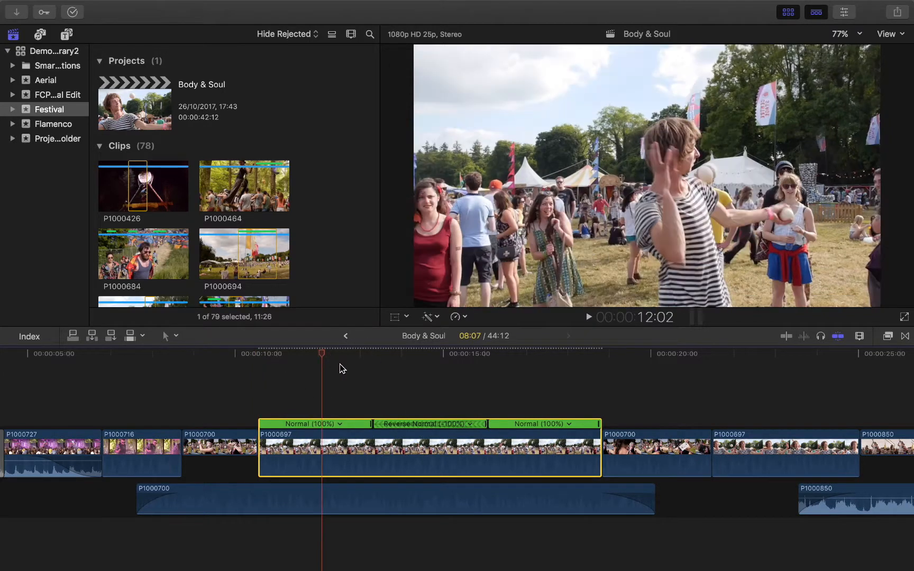
click(429, 355)
click(258, 355)
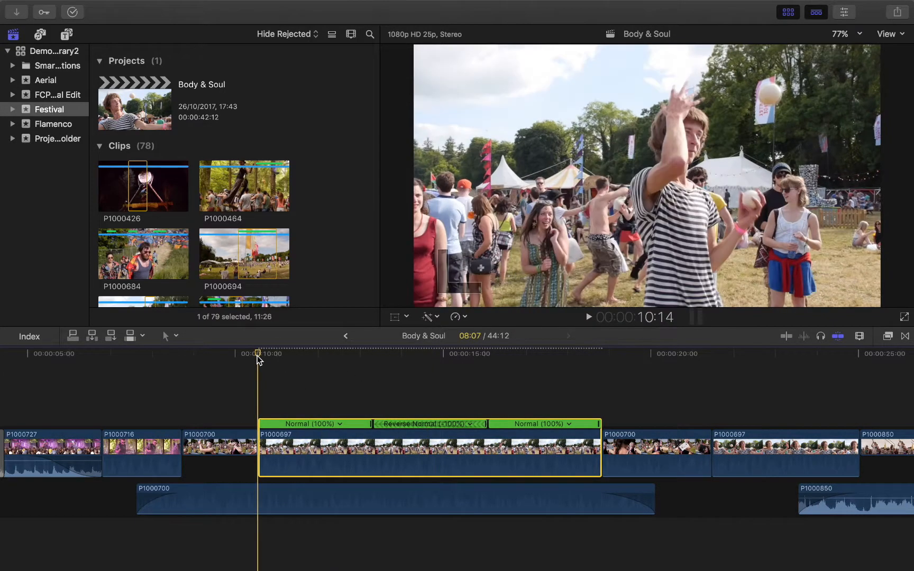
key(space)
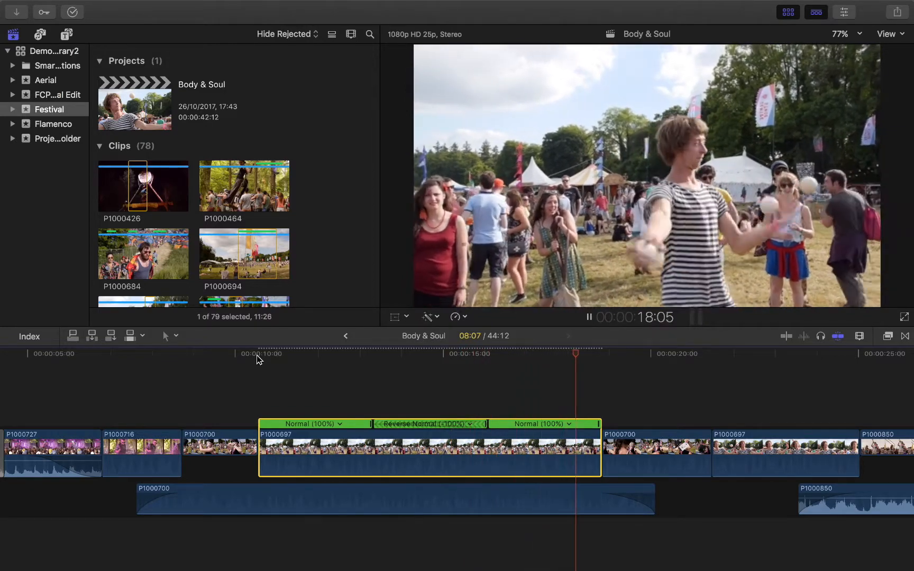
key(space)
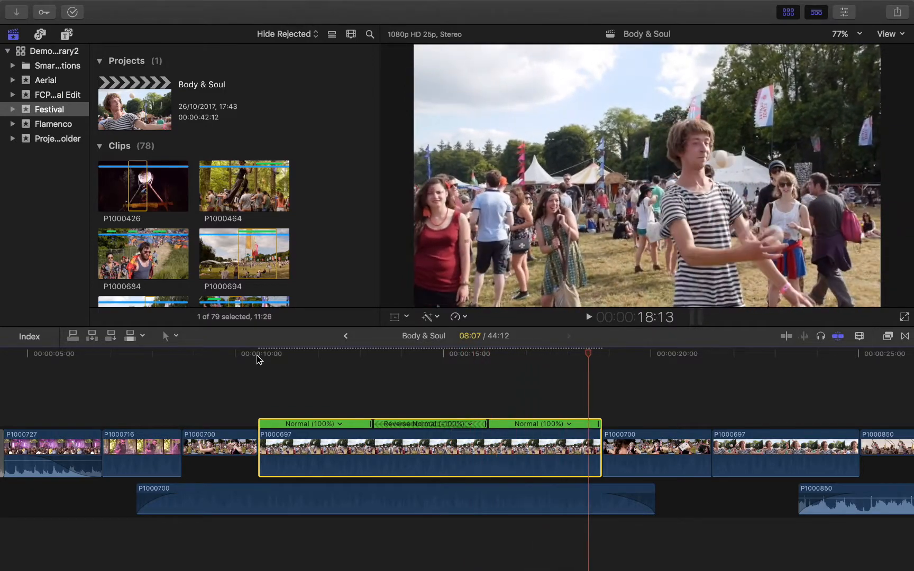
Undo the 1x Rewind on the first P1000697 clip
click(460, 317)
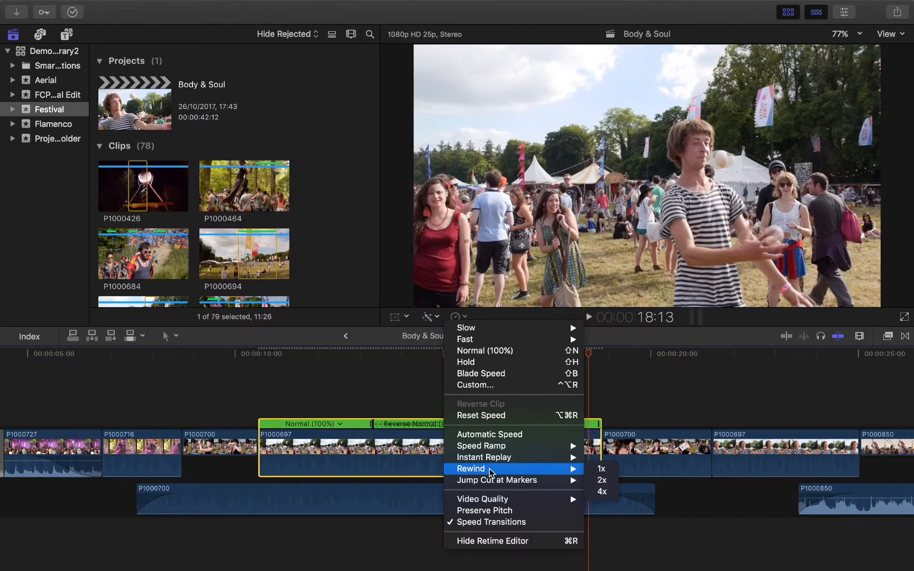
key(v)
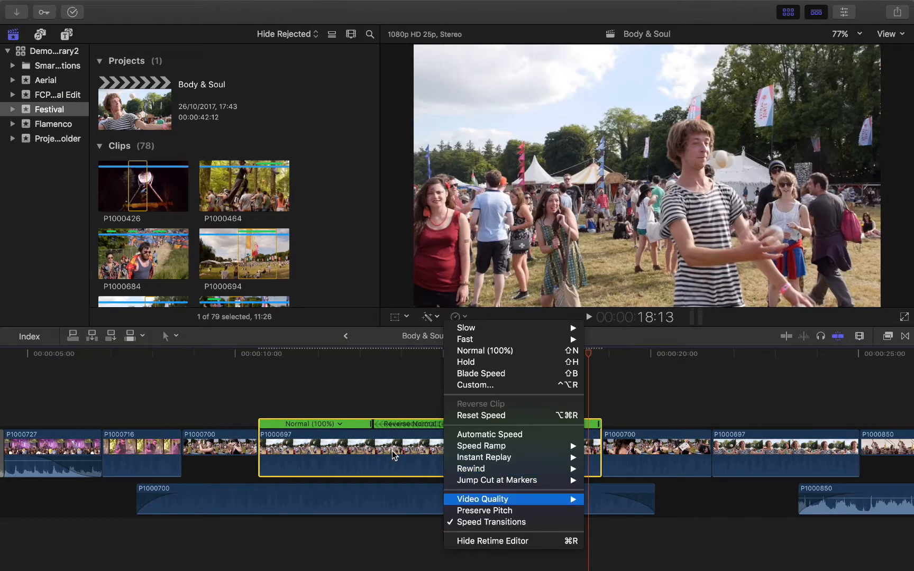
key(Escape)
key(super+z)
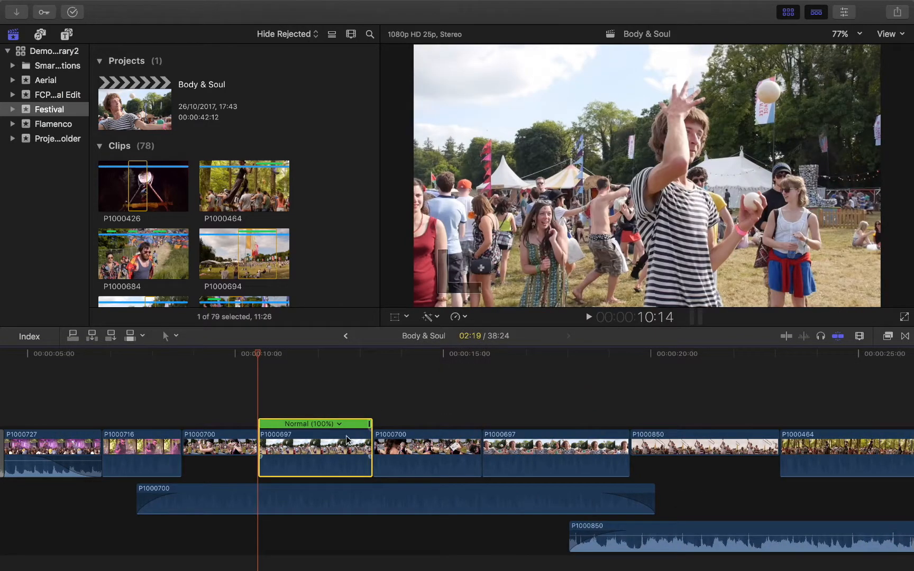
Apply a 2x Rewind to the first P1000697 clip and play it from its start
click(465, 317)
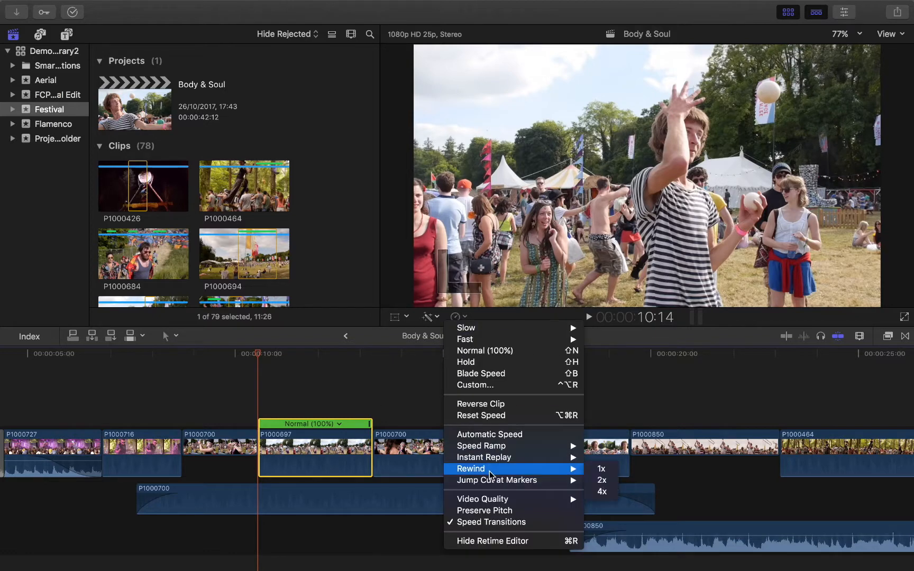
click(609, 483)
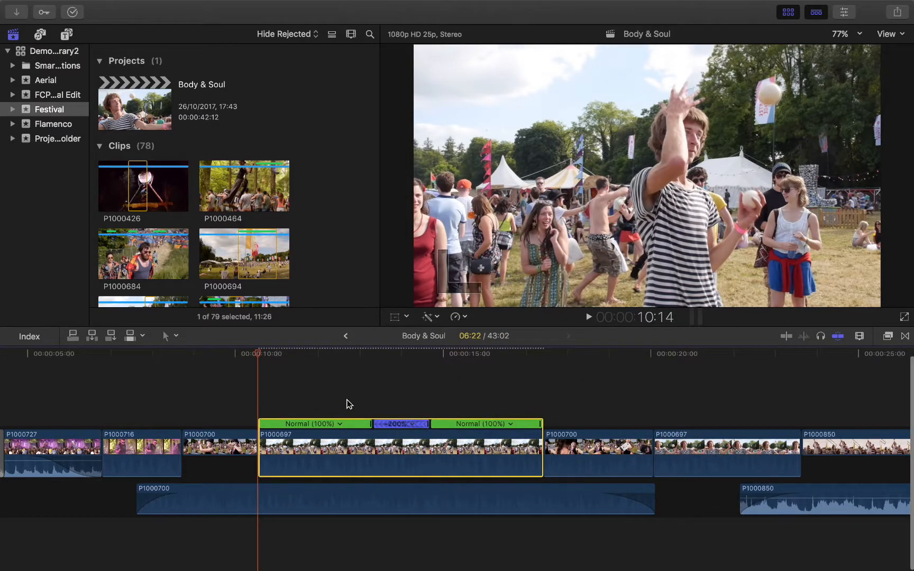
key(space)
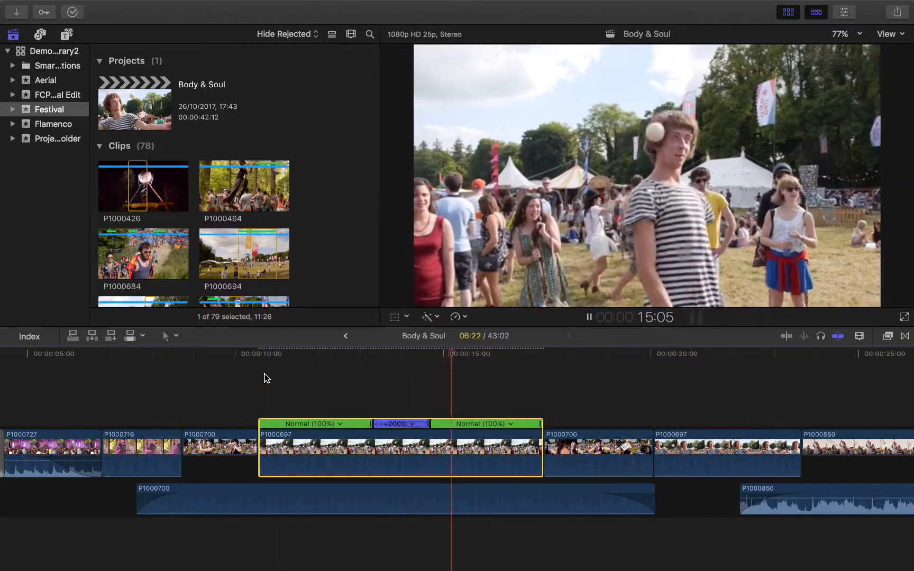
key(space)
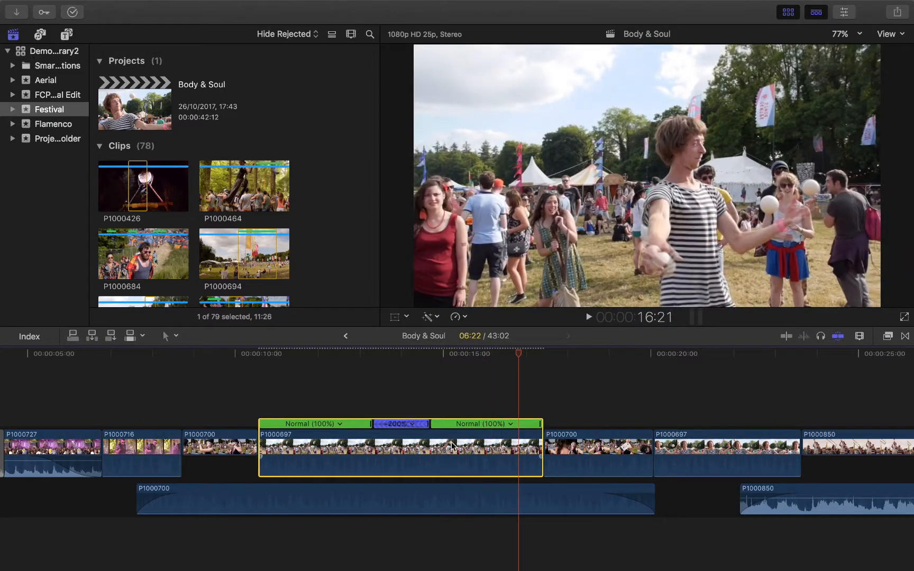
Set the last speed segment of the rewound P1000697 clip to Slow 50% and play the clip from near its start
click(511, 424)
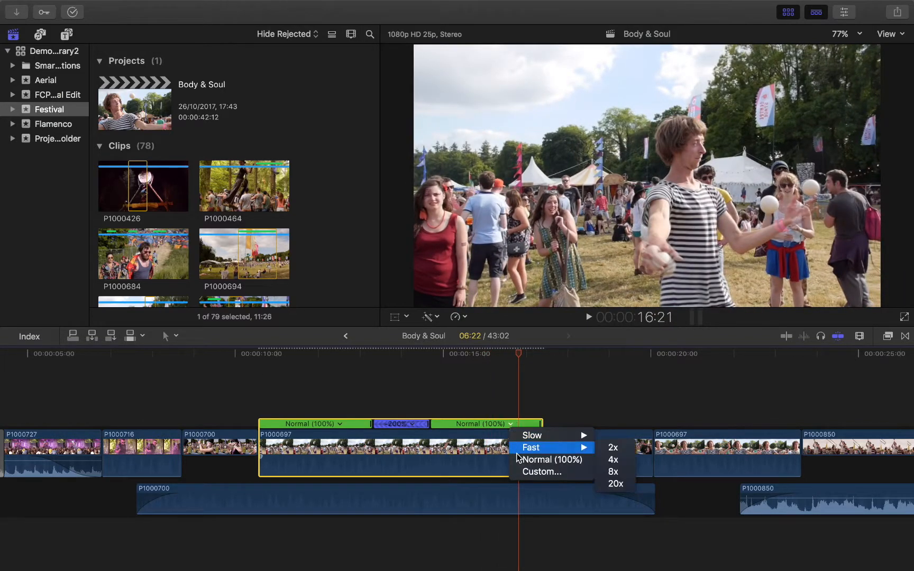
mouse_move(534, 435)
click(632, 436)
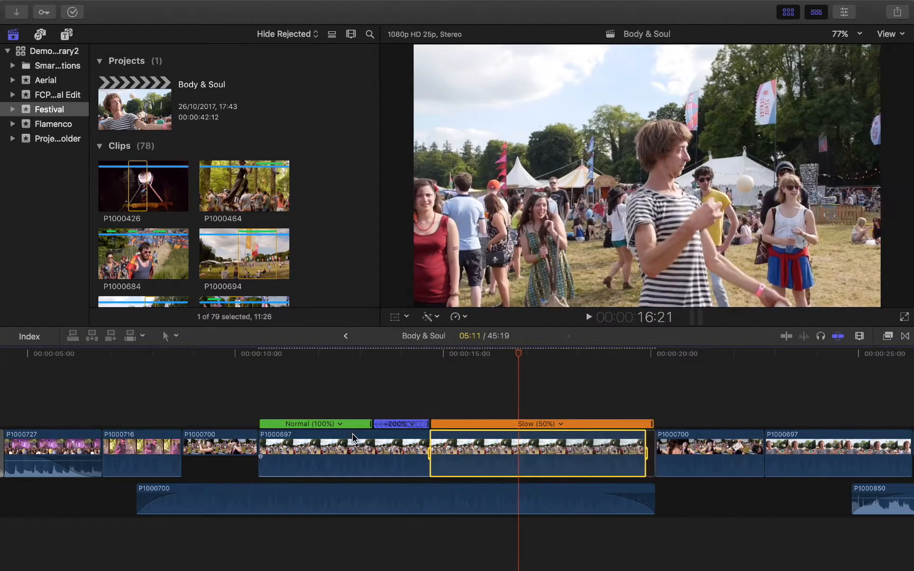
click(265, 365)
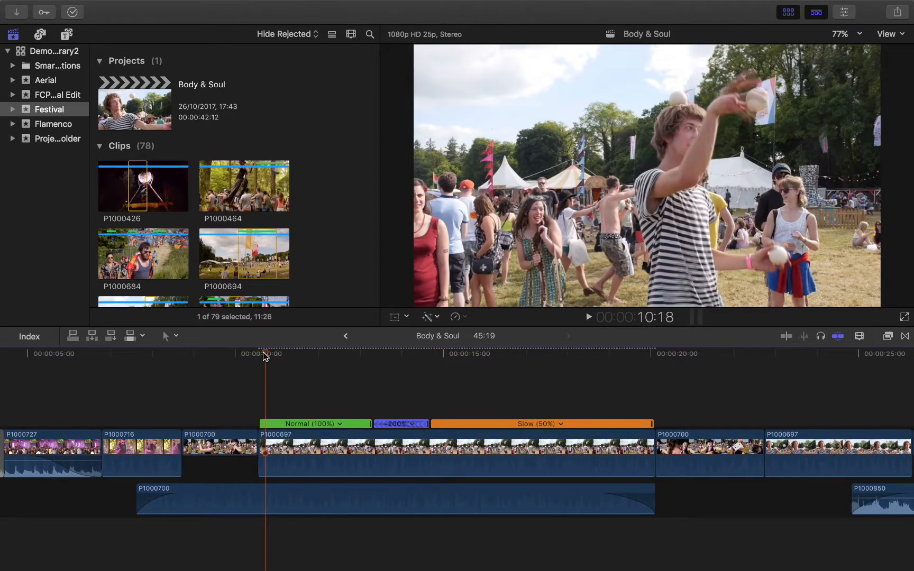
key(space)
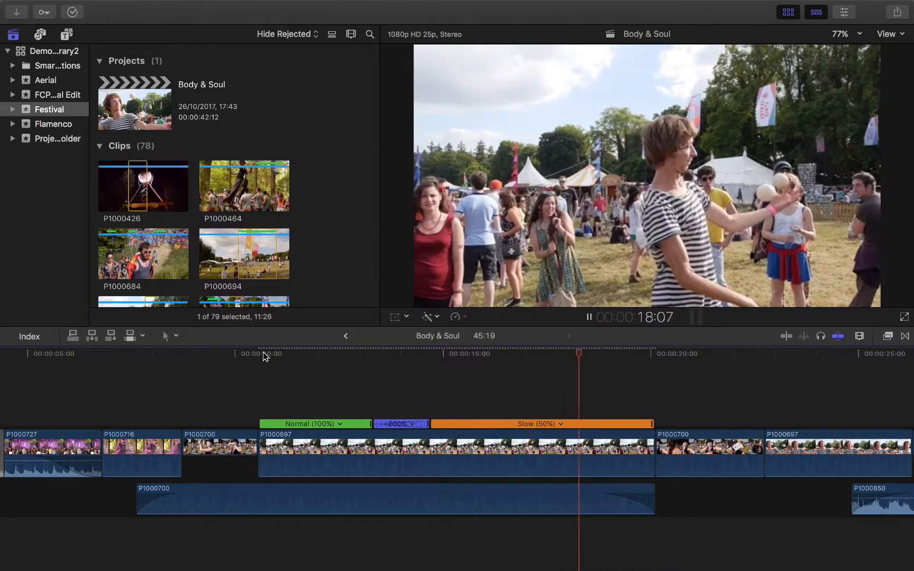
key(space)
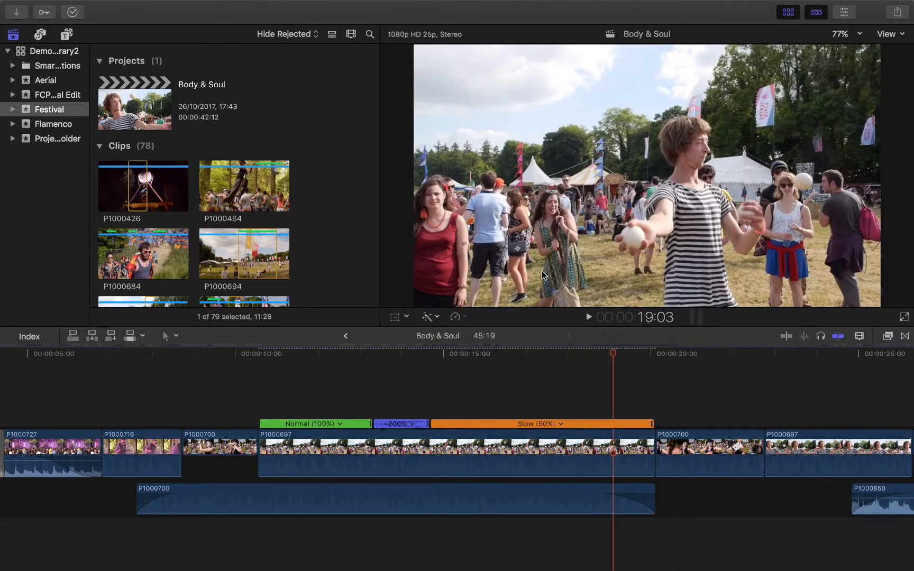
Return the whole first P1000697 clip to Normal (100%) speed
click(426, 430)
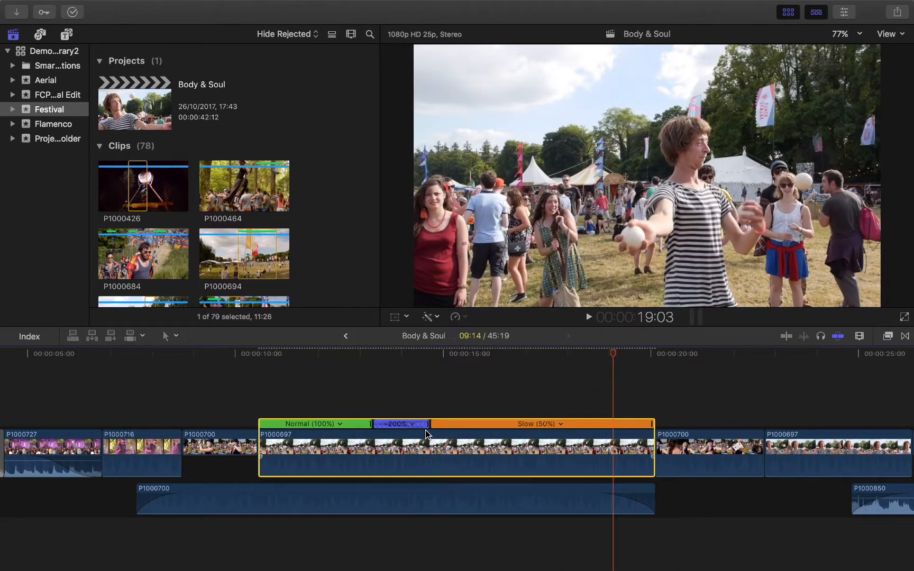
click(456, 316)
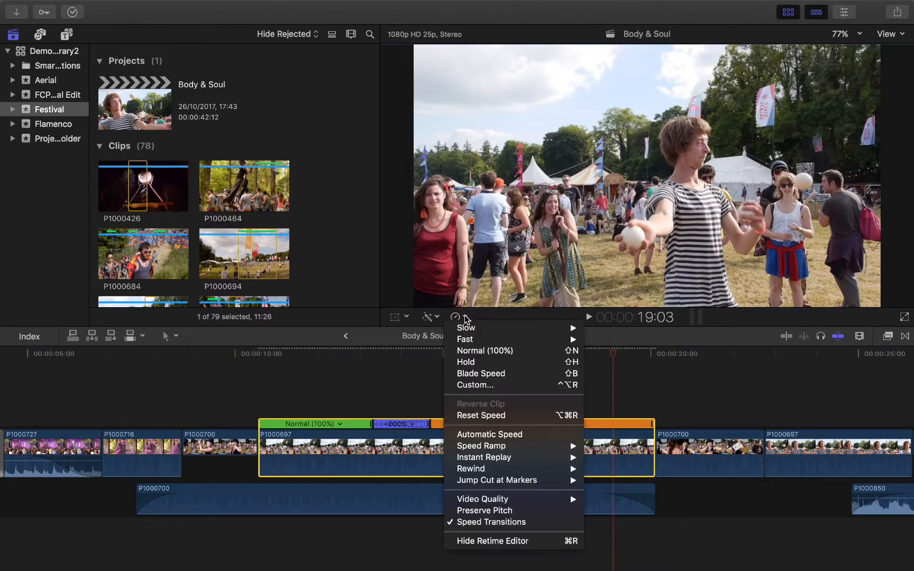
click(484, 352)
Set the retiming video quality of the first P1000697 clip to Normal
click(456, 317)
mouse_move(469, 502)
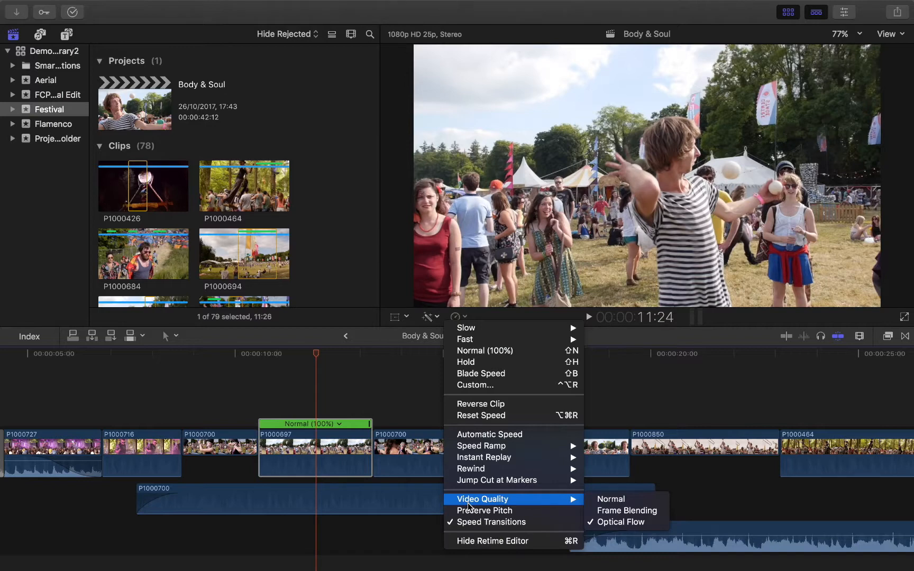
click(313, 443)
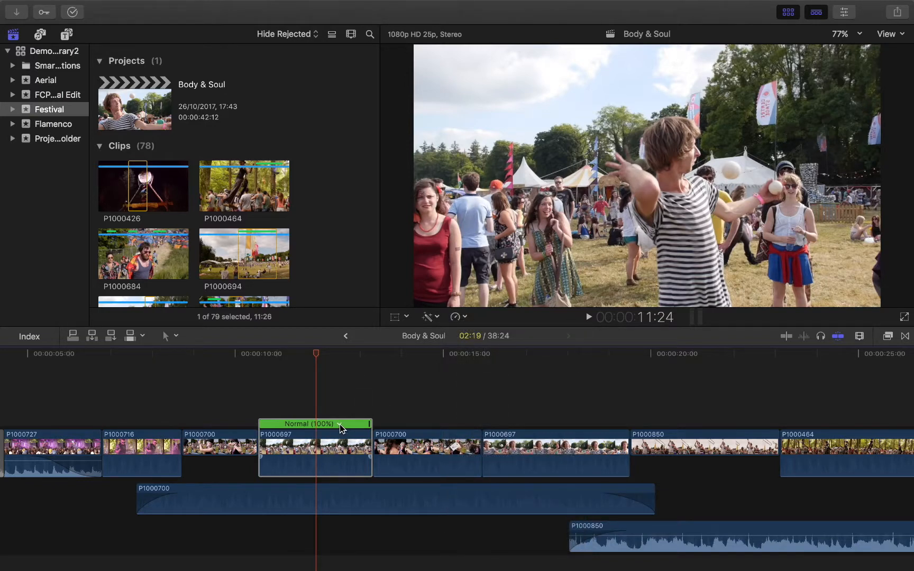
click(457, 316)
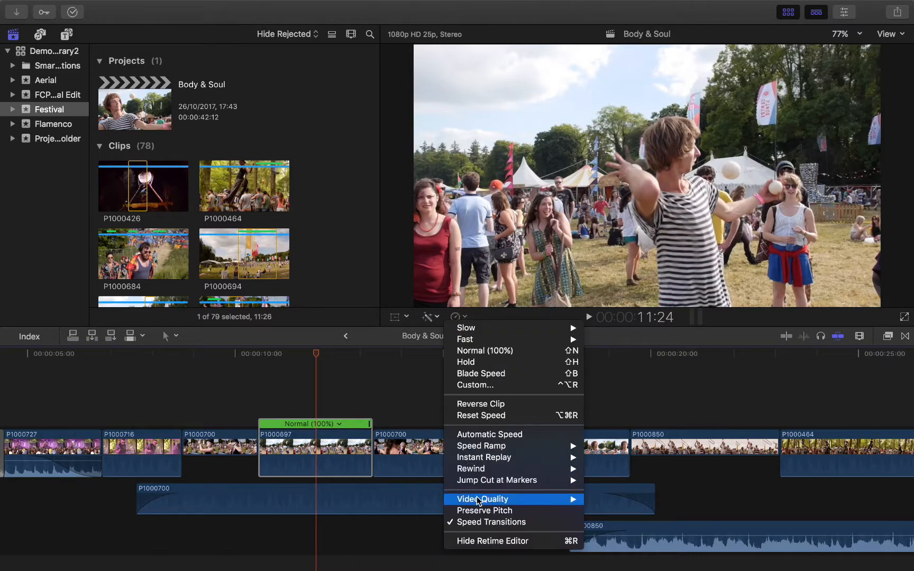
mouse_move(479, 501)
click(621, 500)
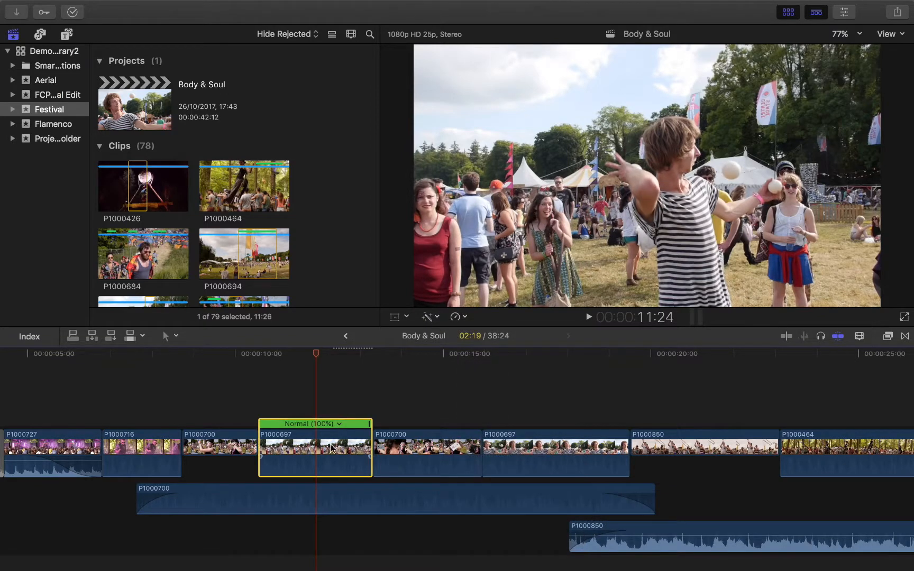
Set the speed of the first P1000697 clip to Slow 10%
click(456, 317)
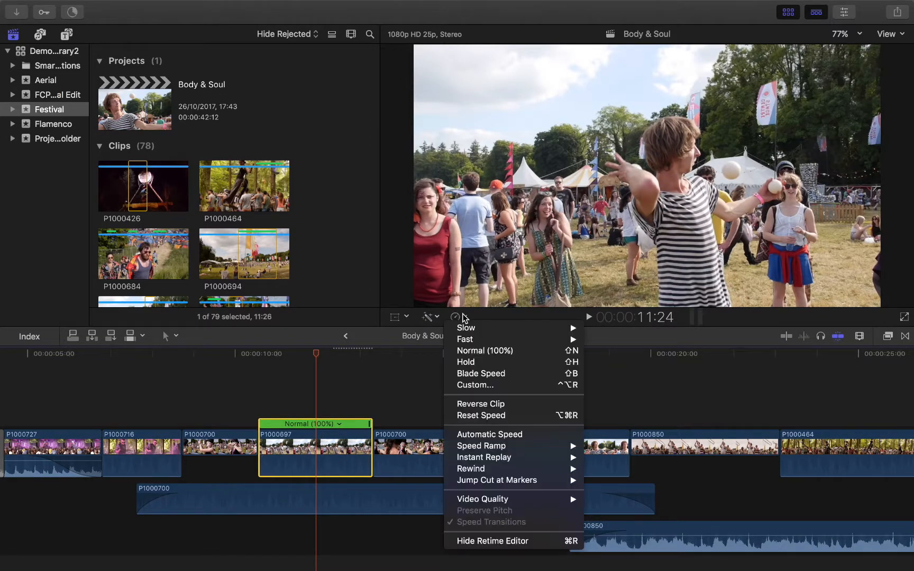
mouse_move(466, 325)
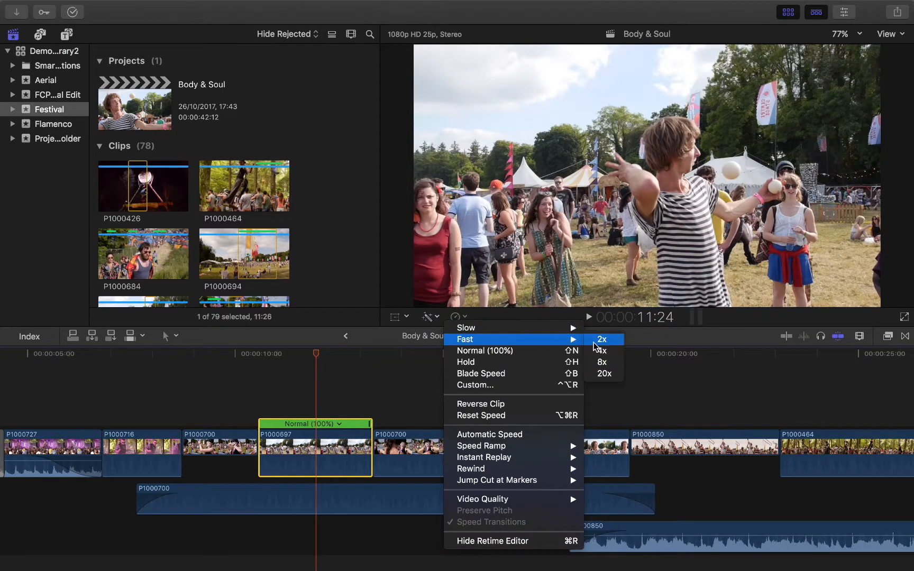
click(605, 351)
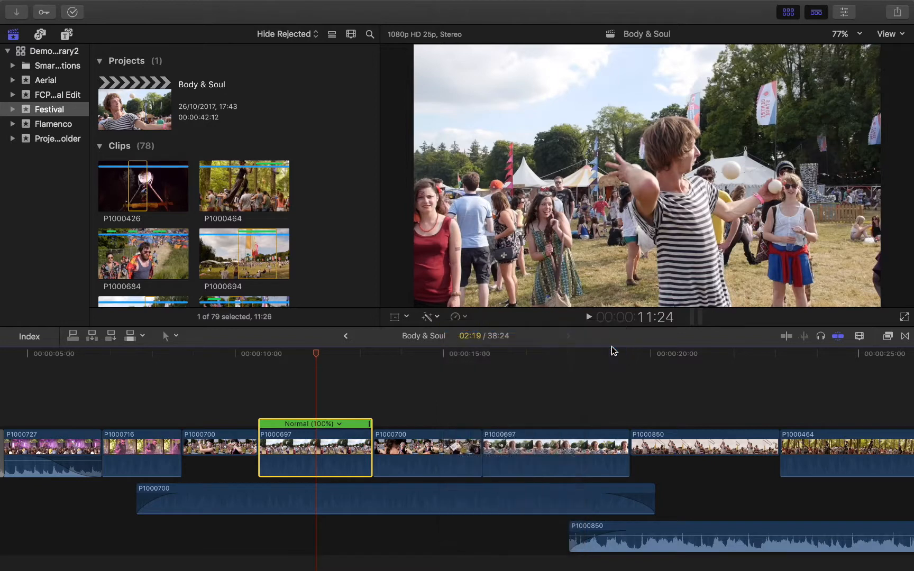
scroll(317, 371, right, 1)
scroll(287, 361, right, 3)
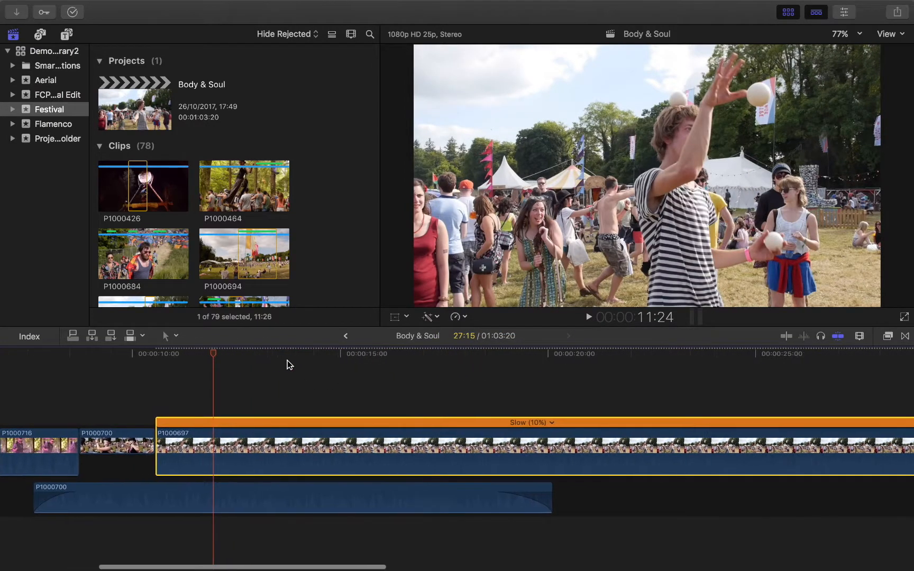
key(super+minus)
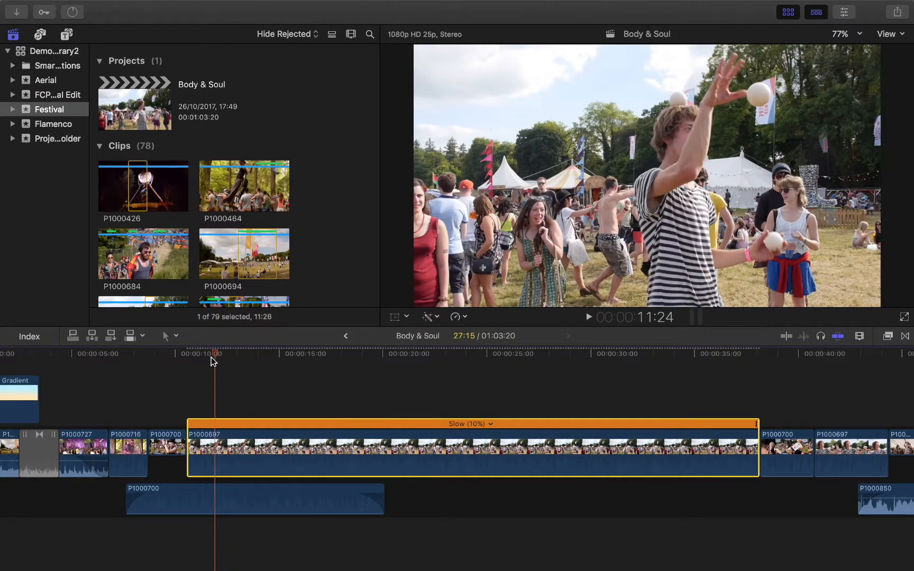
Play the slowed P1000697 clip from its start to check the motion at Normal video quality
drag(212, 355, 191, 362)
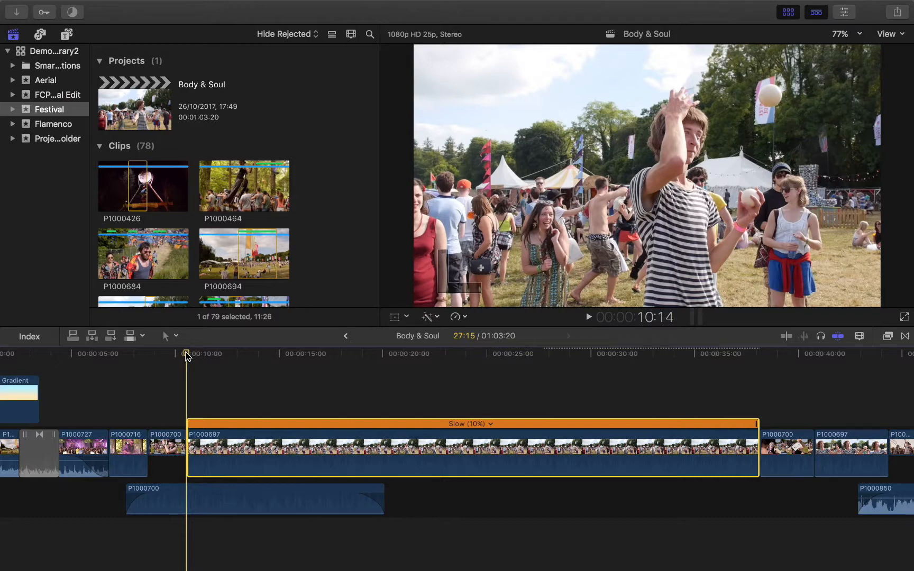
key(space)
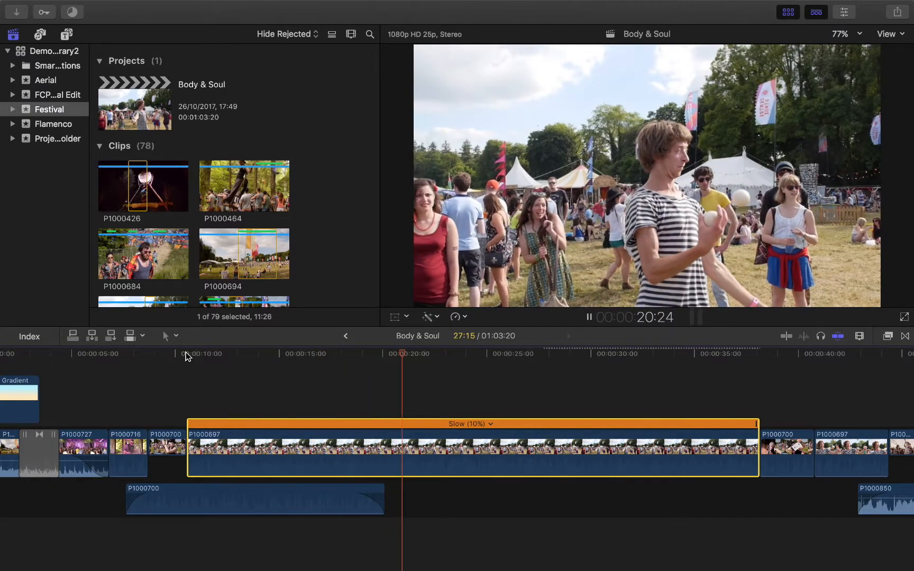
key(space)
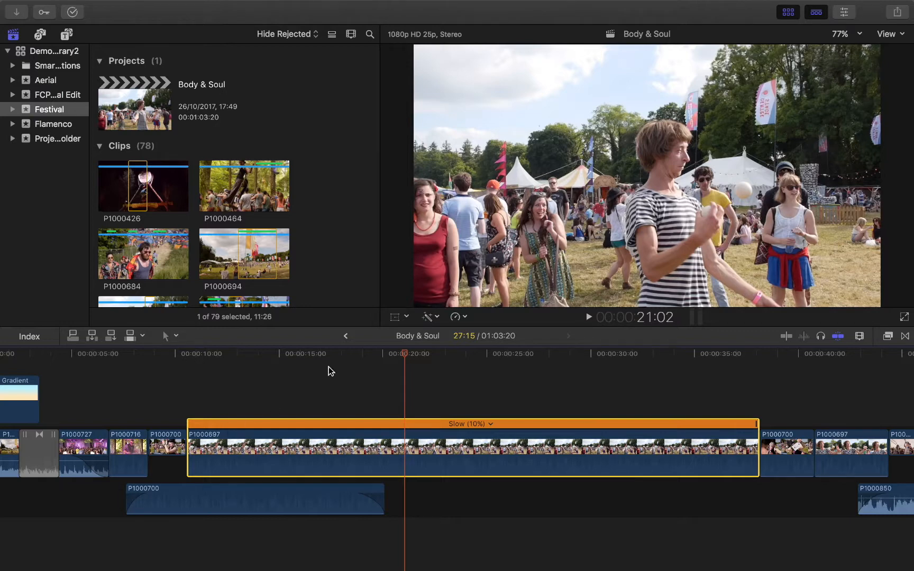
Set the first P1000697 clip's video quality to Frame Blending and trim its end to a duration of about 19 seconds
click(464, 317)
mouse_move(486, 501)
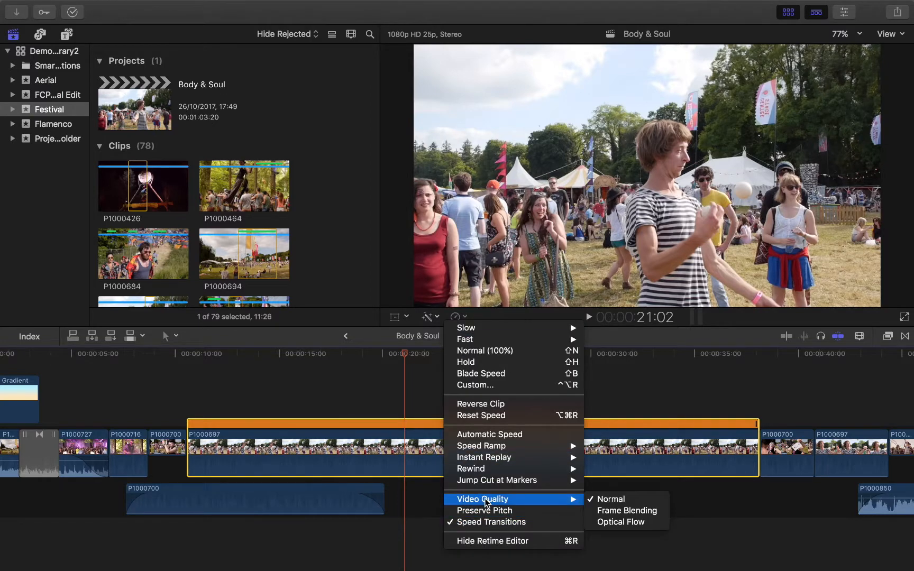
click(636, 511)
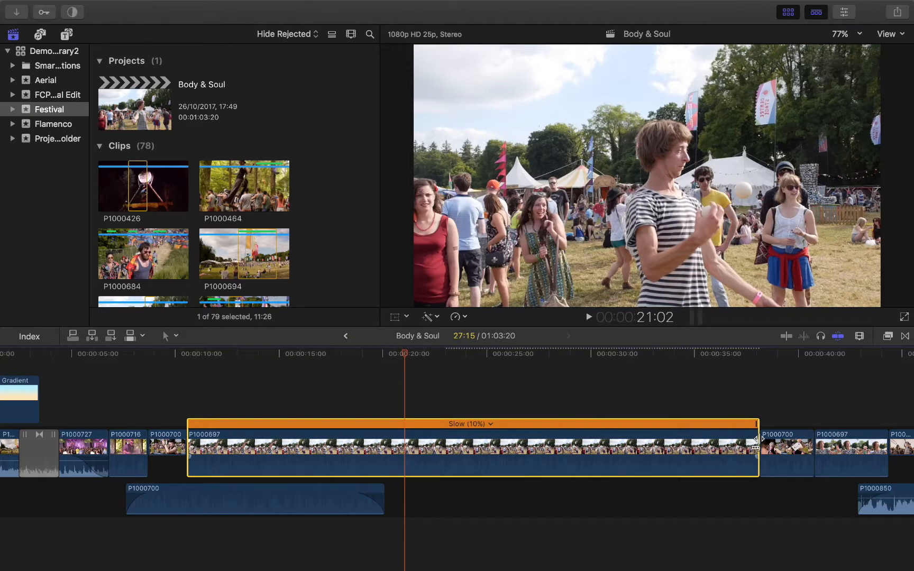
drag(757, 440, 581, 440)
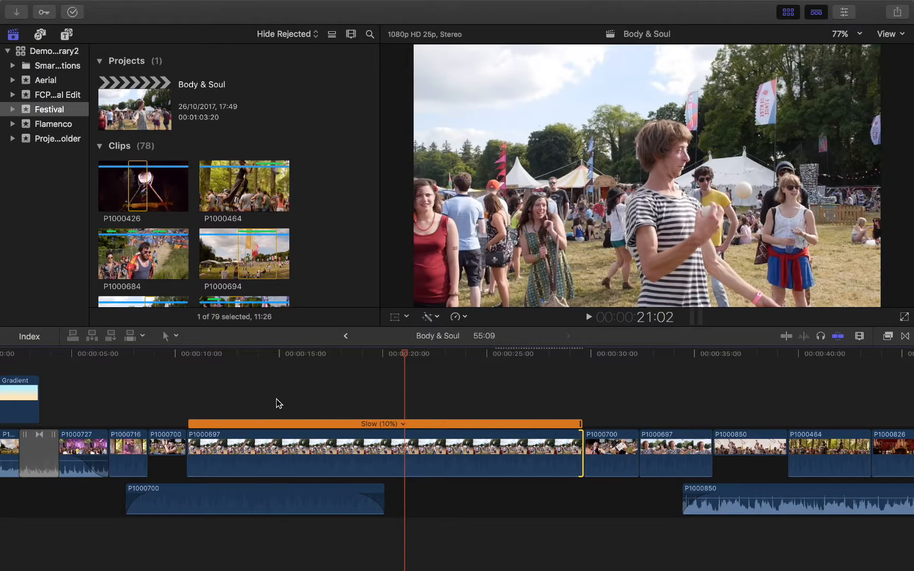
Play the trimmed P1000697 clip from its start to examine the Frame Blending motion
click(187, 354)
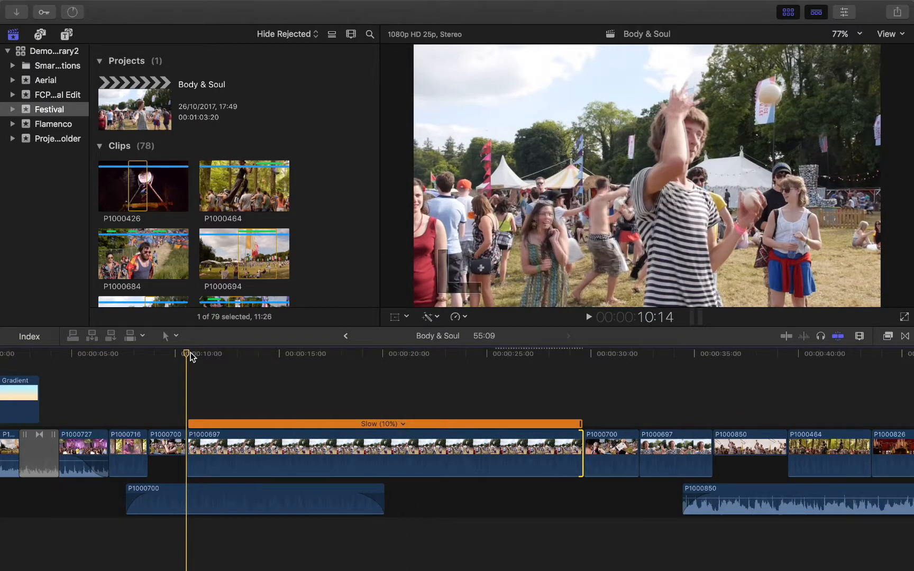
mouse_move(190, 353)
mouse_down()
mouse_move(226, 362)
mouse_move(188, 359)
mouse_up()
key(space)
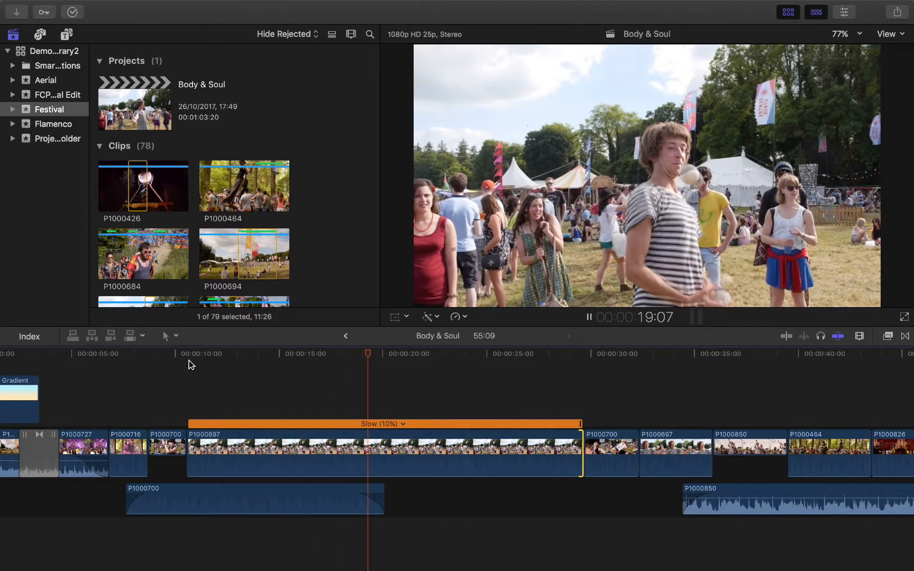
key(space)
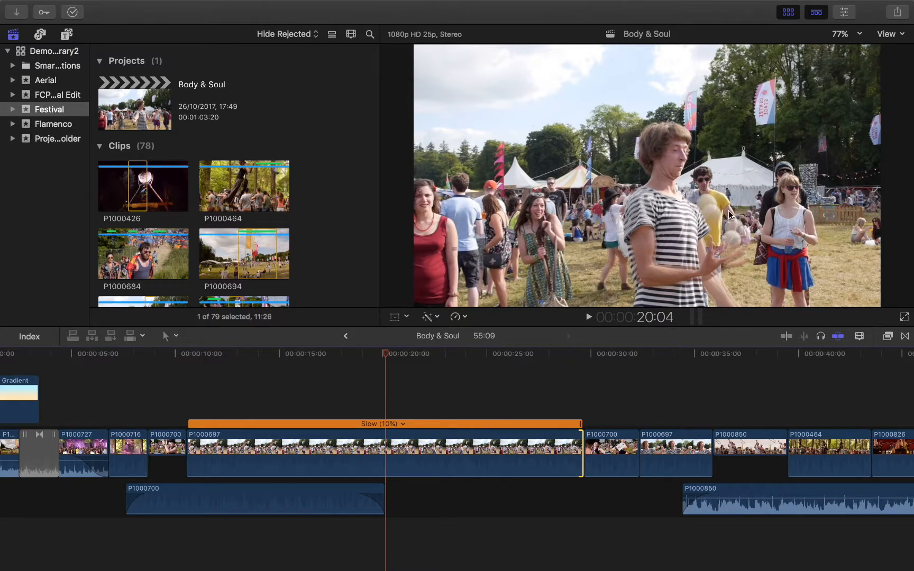
Set the retiming video quality of the first P1000697 clip to Optical Flow
click(388, 420)
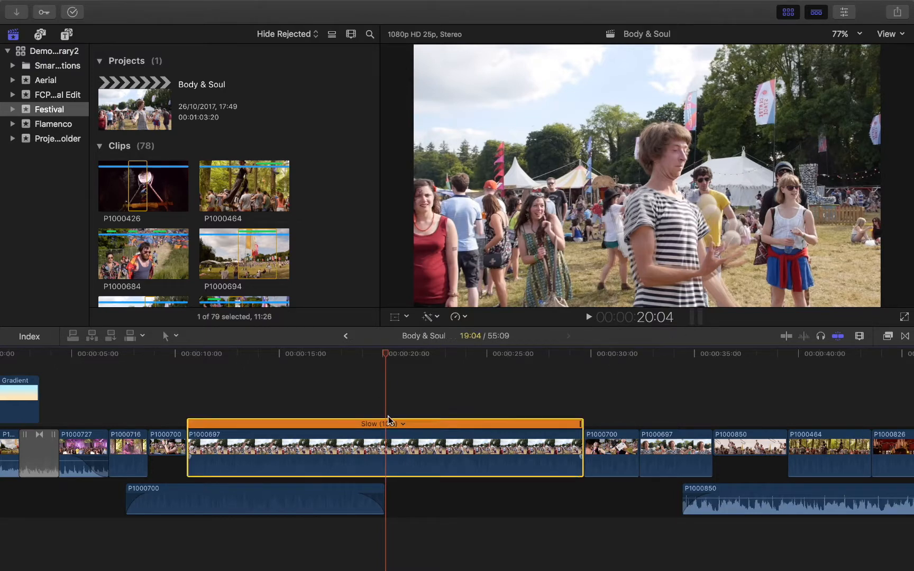
click(458, 317)
mouse_move(488, 498)
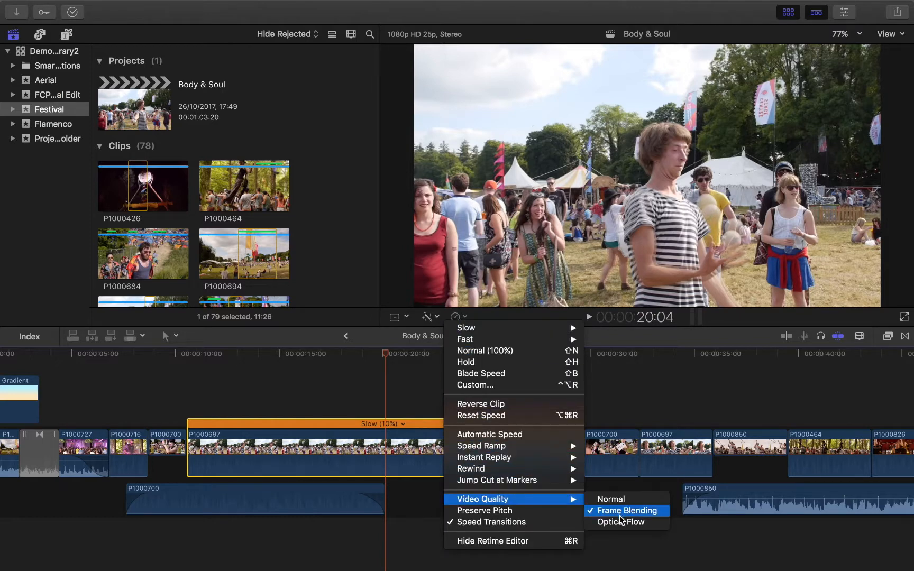
click(619, 521)
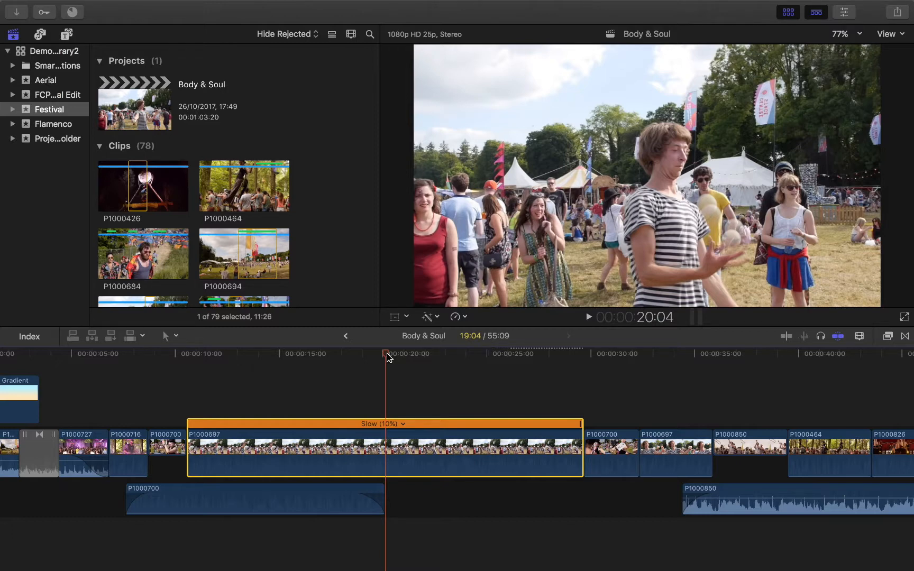
Play the first P1000697 clip from its start, pausing partway, to examine the Optical Flow motion
drag(386, 358, 190, 369)
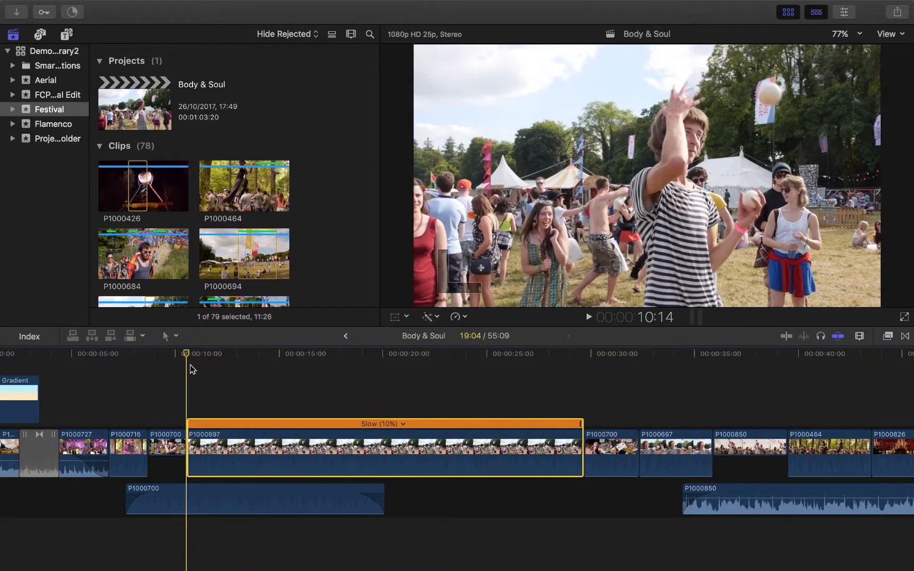
key(space)
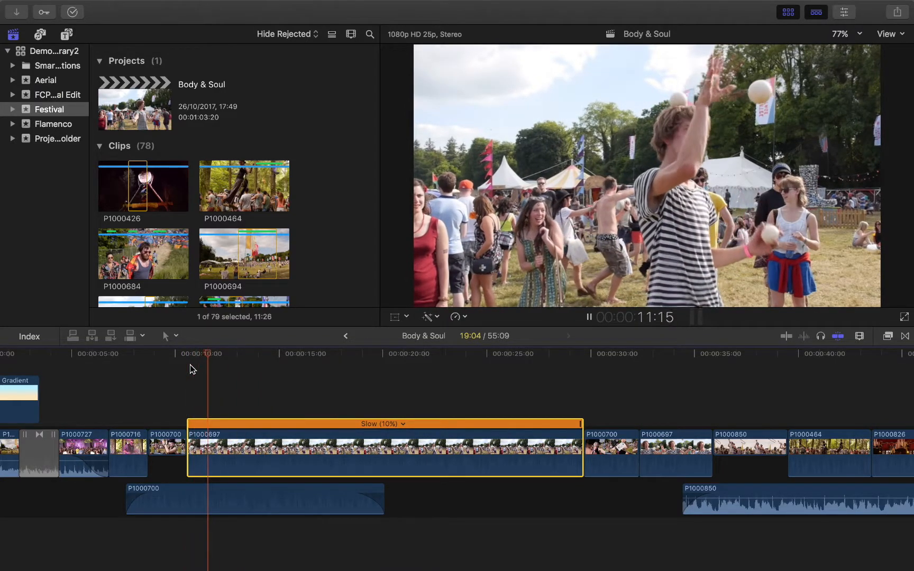
key(space)
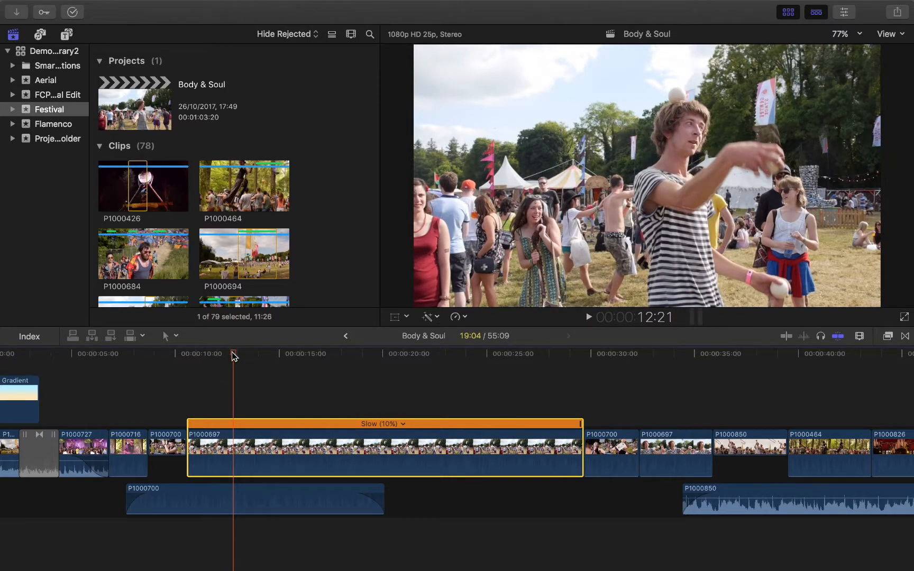
key(space)
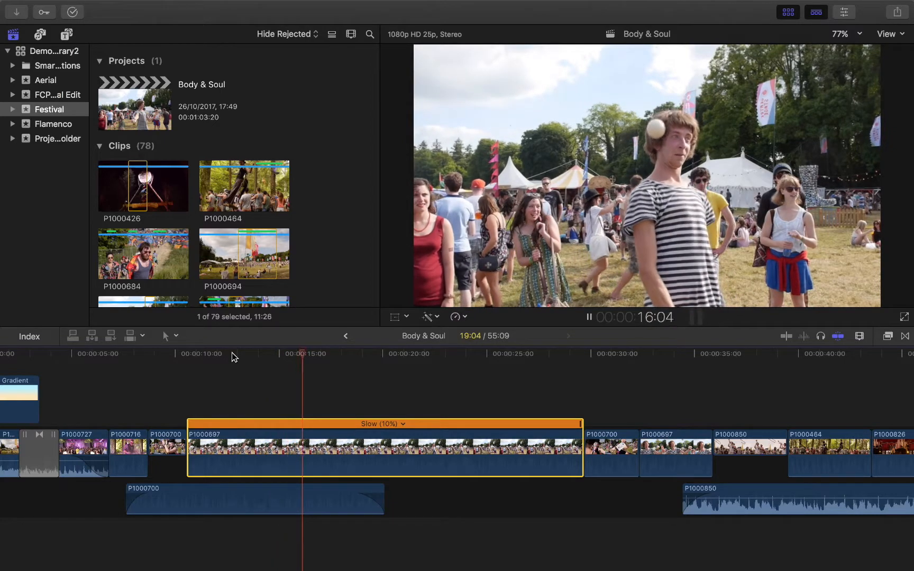
key(space)
Set the speed of the first P1000697 clip to Slow 25%
click(466, 317)
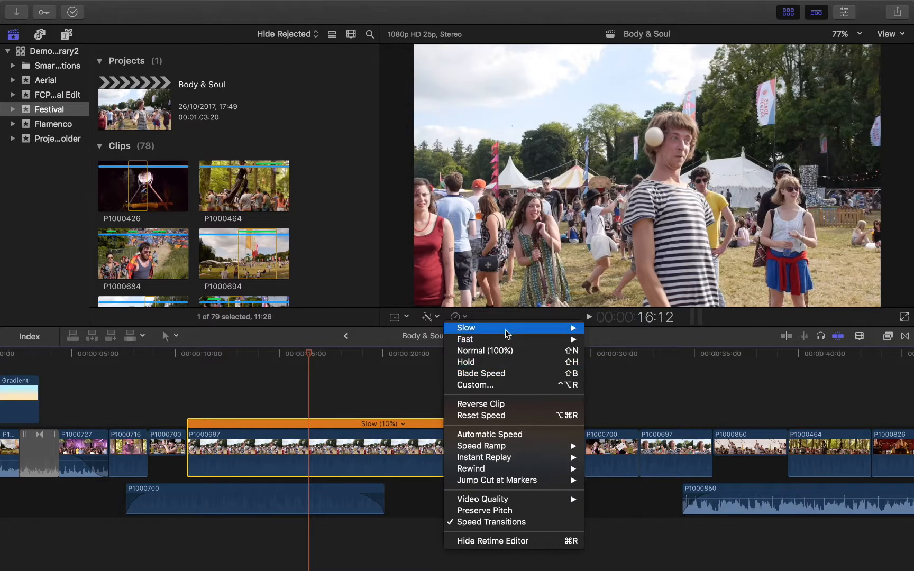
mouse_move(563, 332)
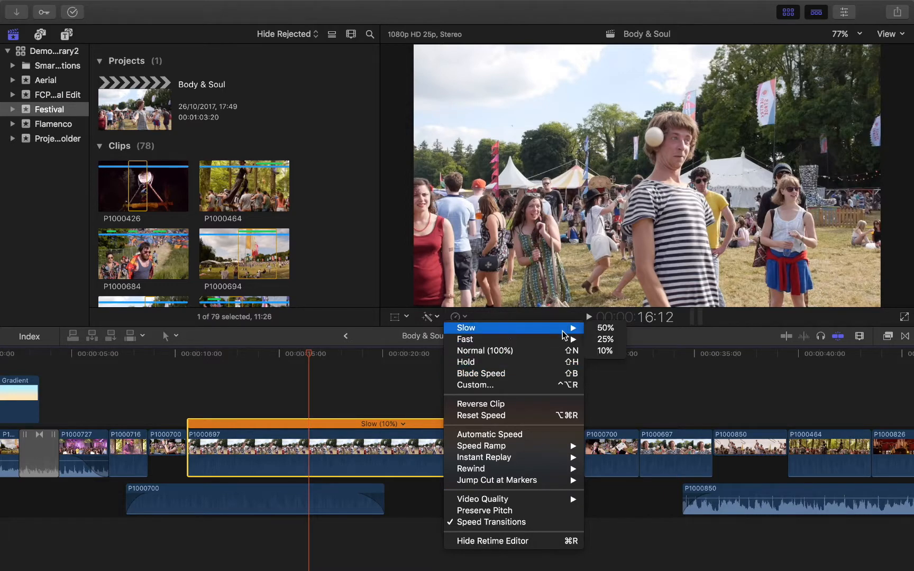
click(603, 339)
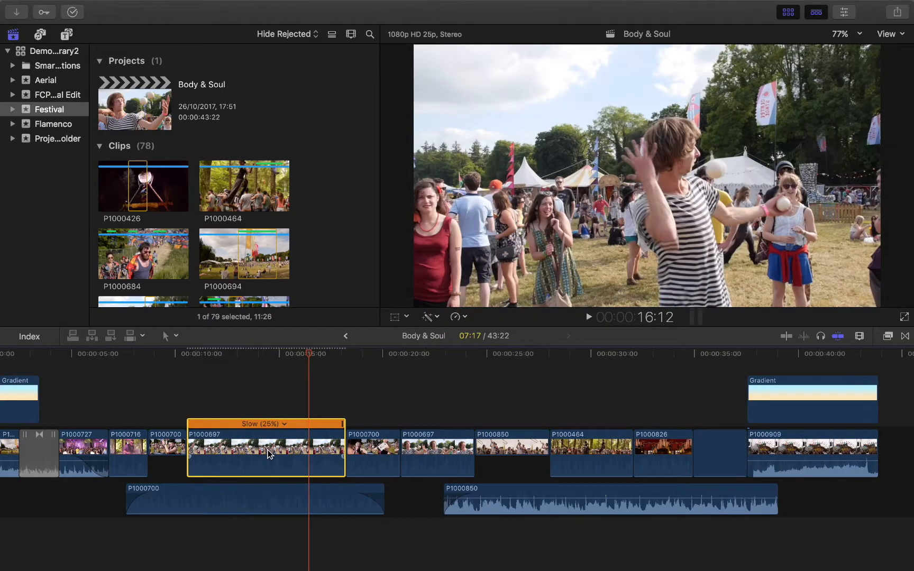
Play the first P1000697 clip at 25% speed from its start and replay a later part of it
scroll(269, 454, left, 3)
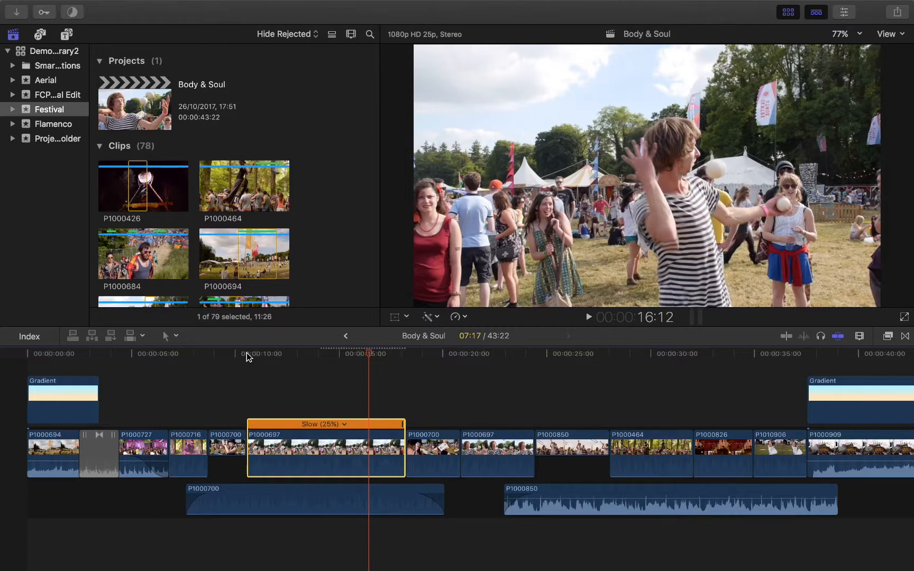
click(246, 355)
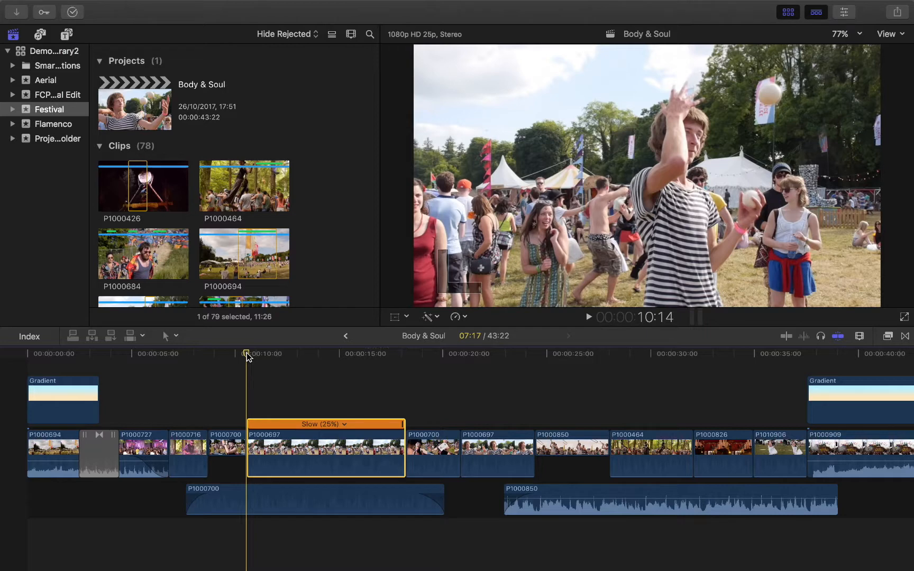
key(space)
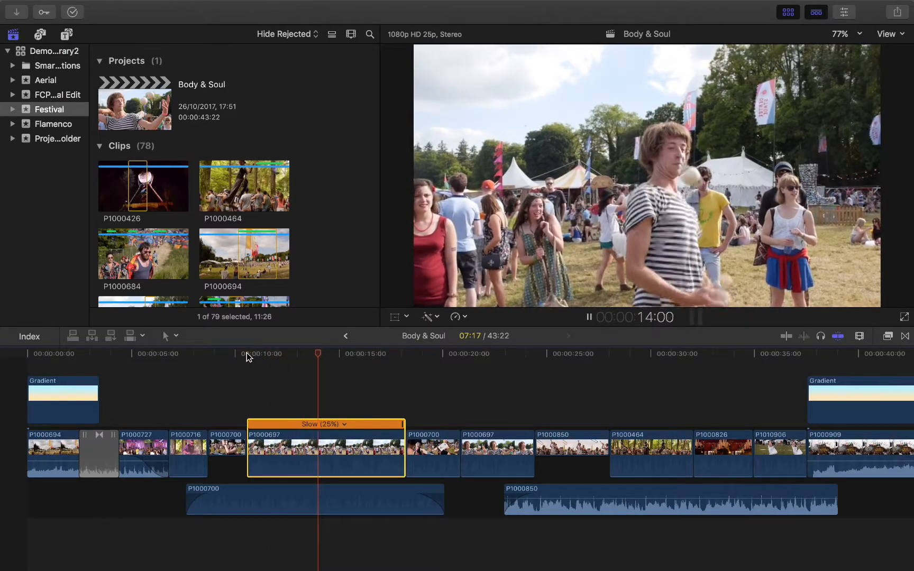
key(space)
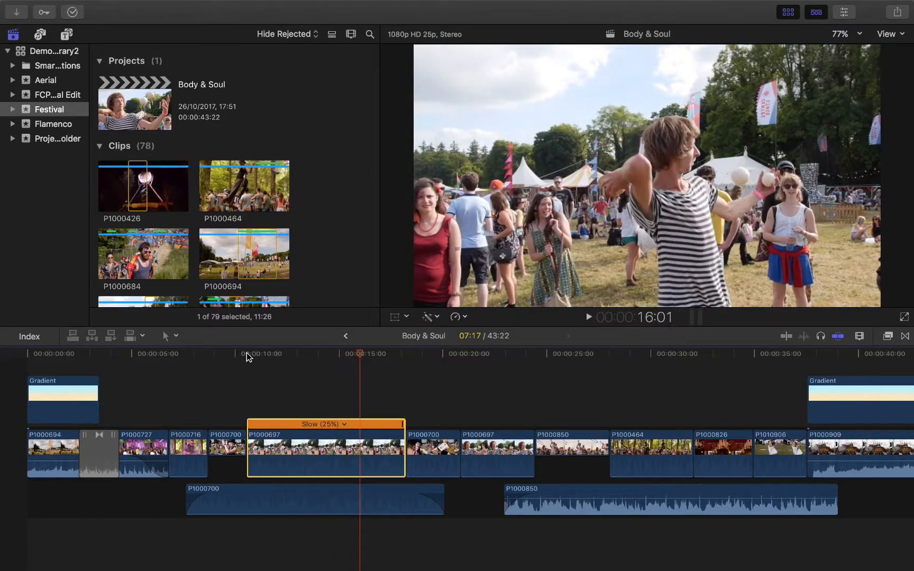
click(377, 353)
drag(380, 354, 284, 372)
key(space)
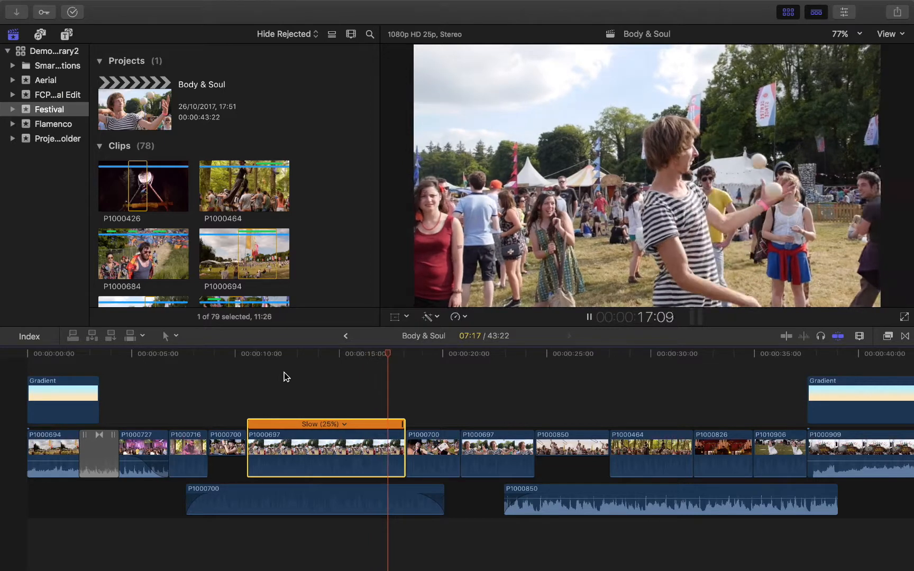
key(space)
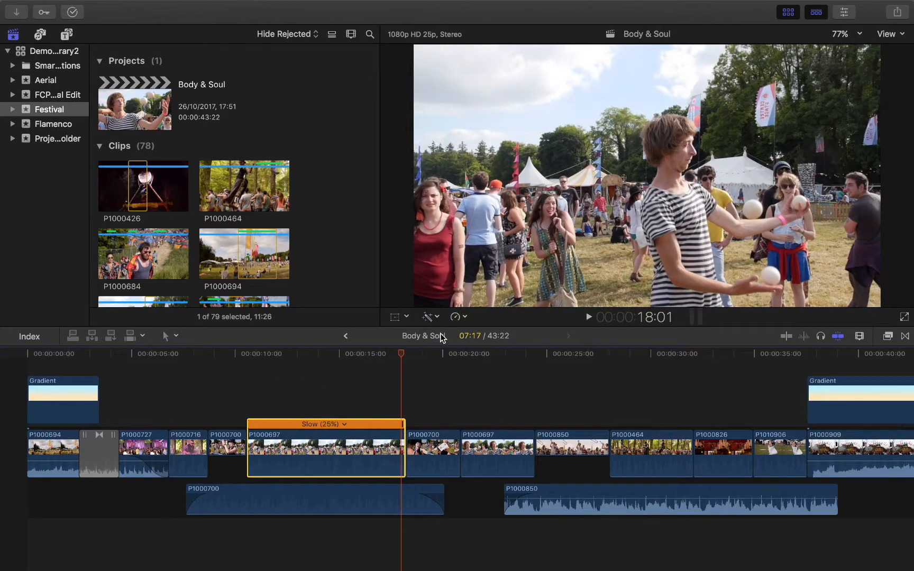
click(462, 318)
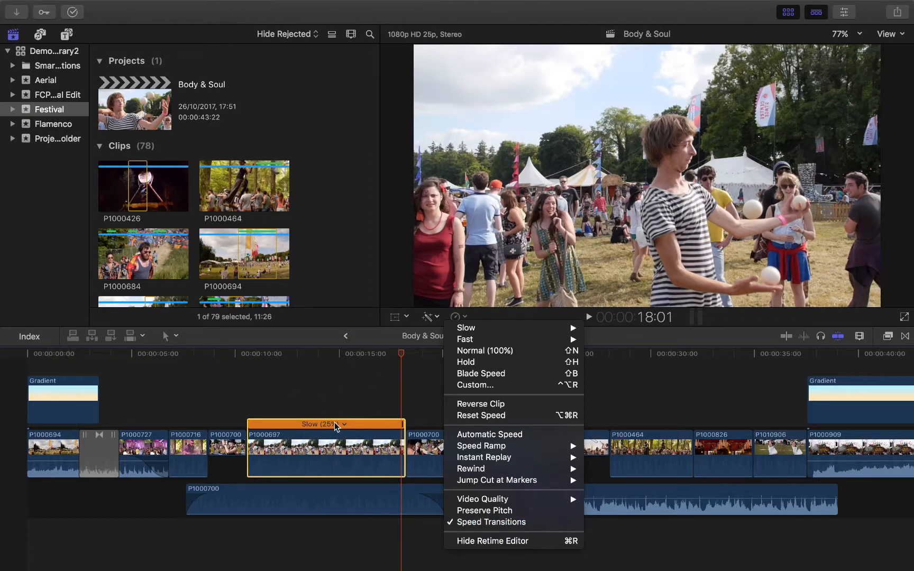
click(357, 456)
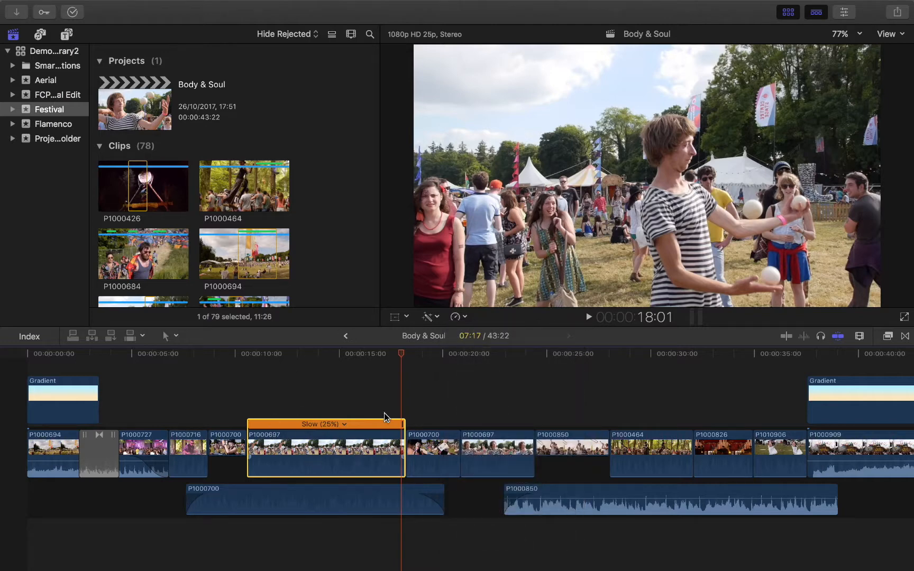
click(465, 316)
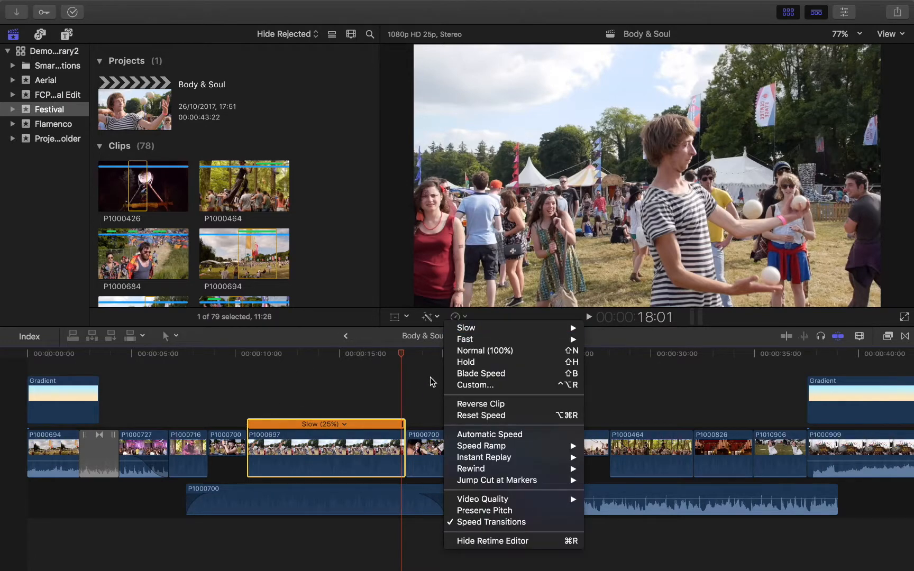
click(345, 456)
Return the first P1000697 clip to Normal (100%) speed
click(455, 316)
click(475, 349)
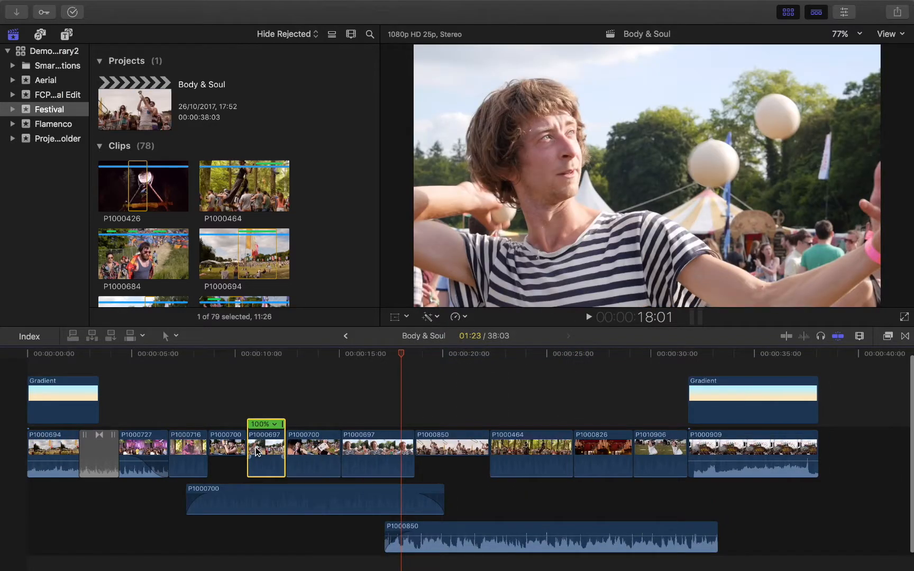
Try a Speed Ramp to 0% with speed transitions on the first P1000697 clip, play it back and undo it
click(464, 318)
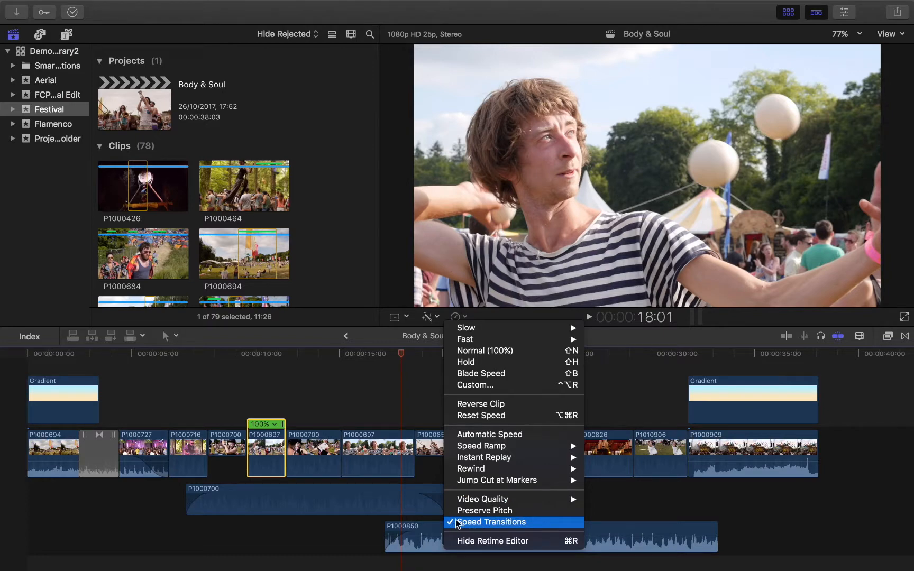
mouse_move(497, 458)
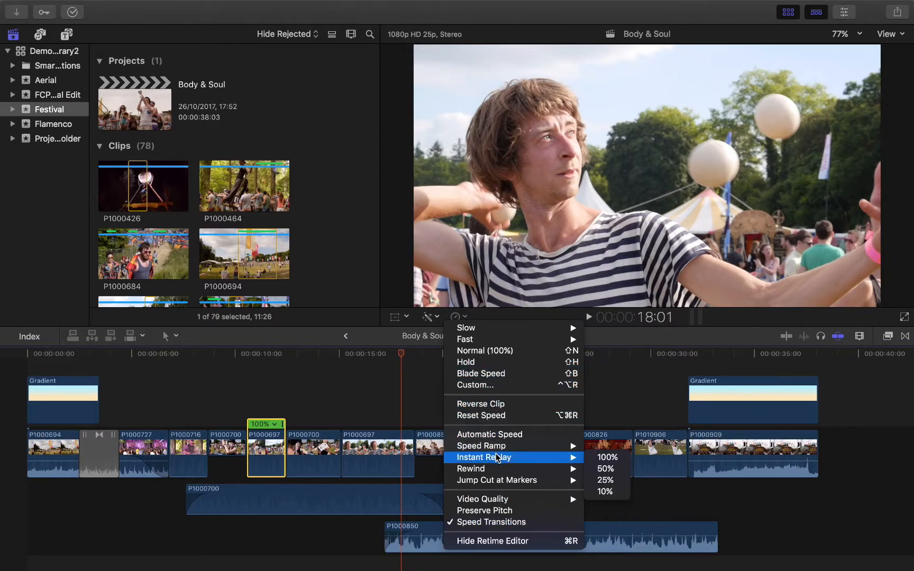
click(605, 446)
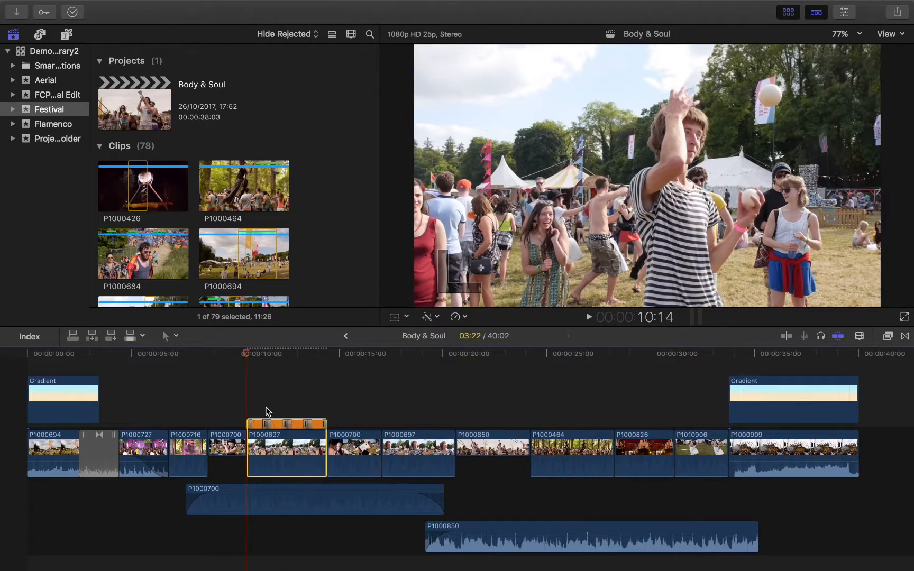
key(space)
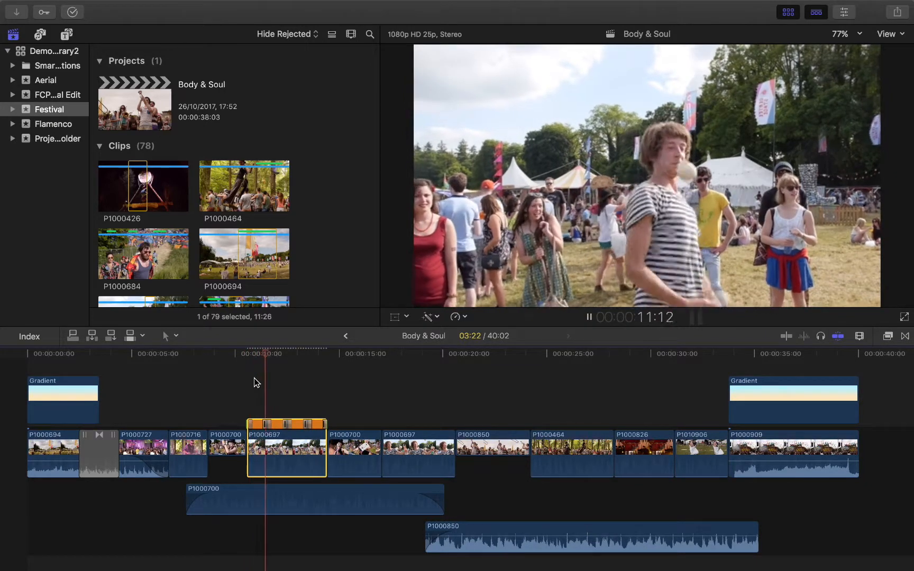
key(space)
key(super+equal)
key(super+equal)
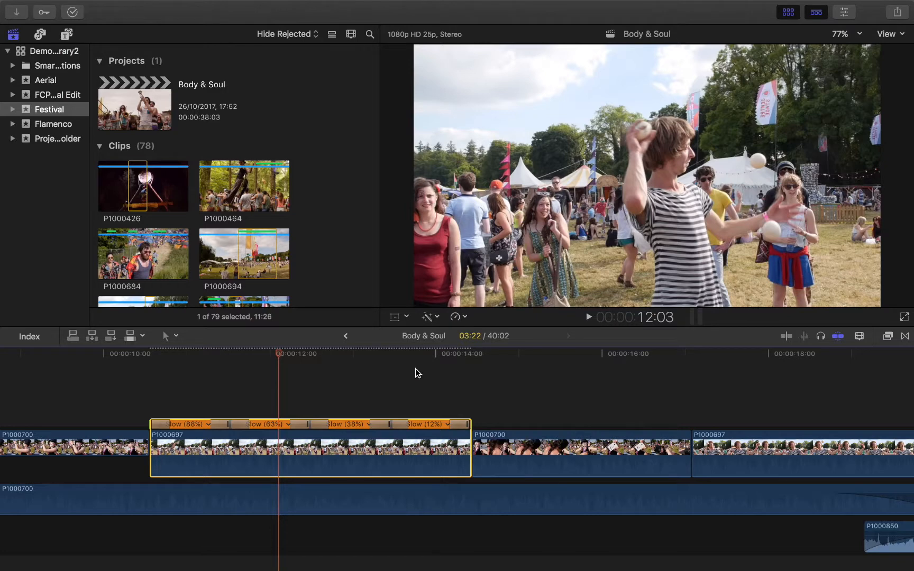
key(super+z)
Apply a Speed Ramp to 0% to the first P1000697 clip with Speed Transitions switched off, checking frames in several segments
click(456, 317)
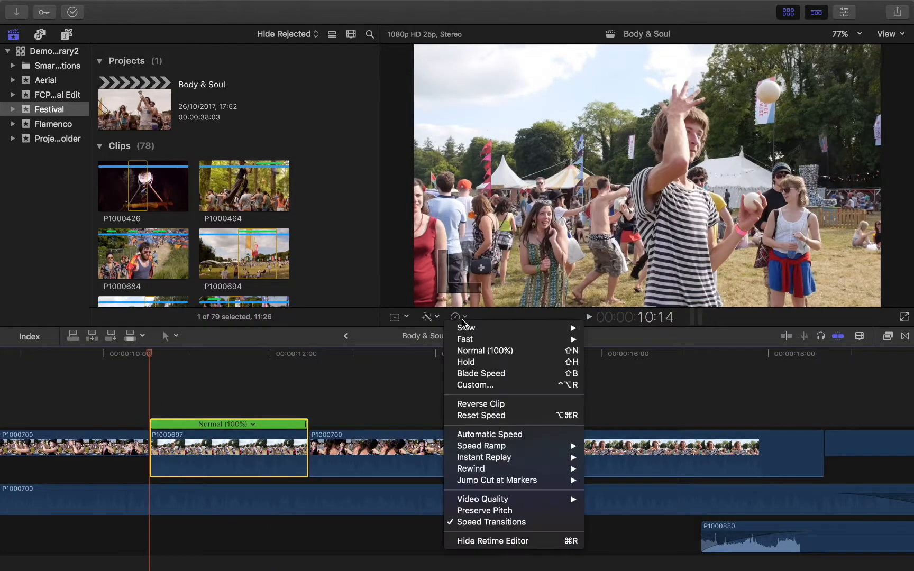
click(493, 522)
click(458, 316)
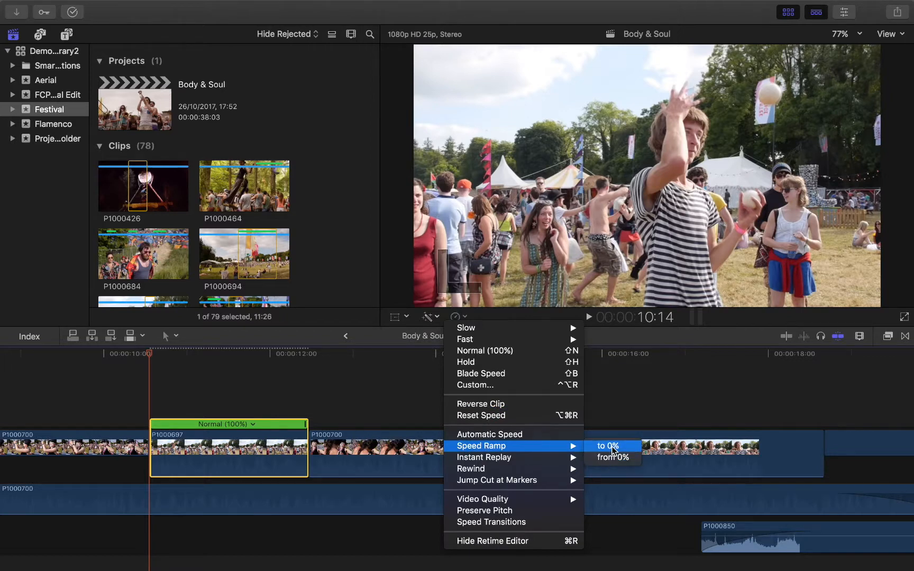
click(612, 448)
click(189, 373)
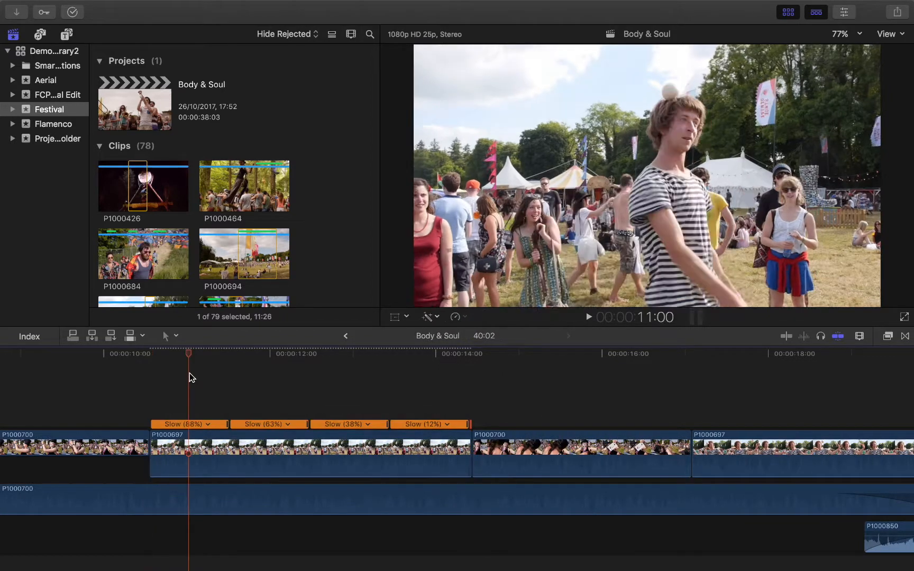
click(247, 369)
click(417, 382)
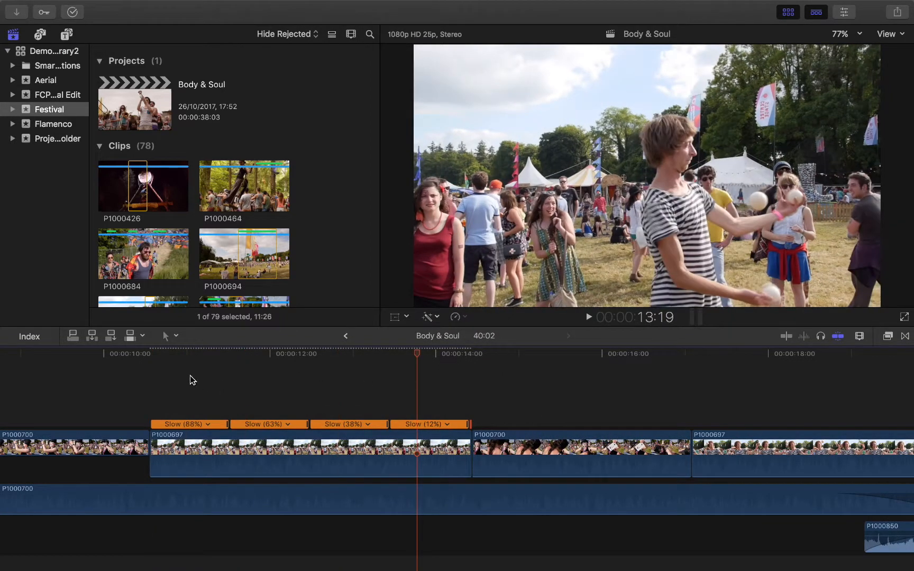
Undo the speed ramp on the first P1000697 clip and switch Speed Transitions back on
key(super+z)
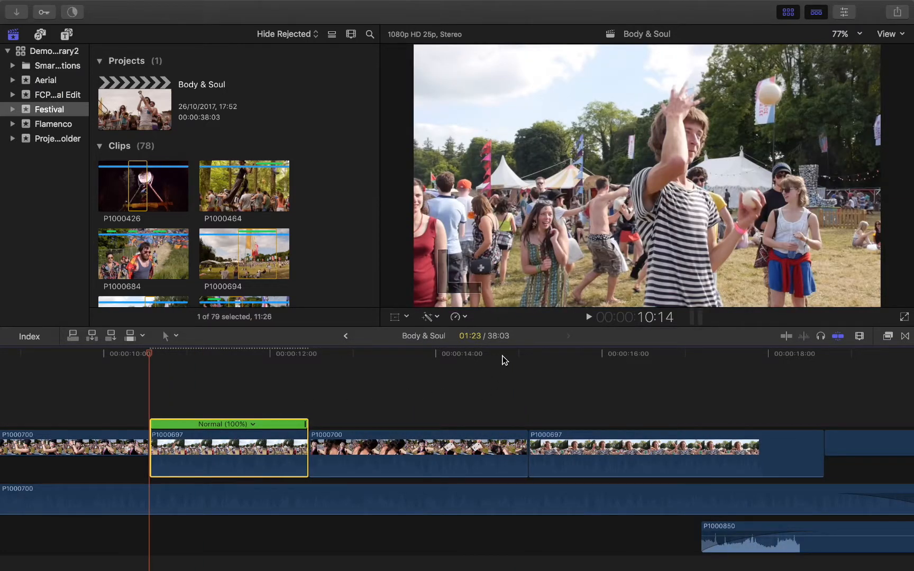
click(465, 317)
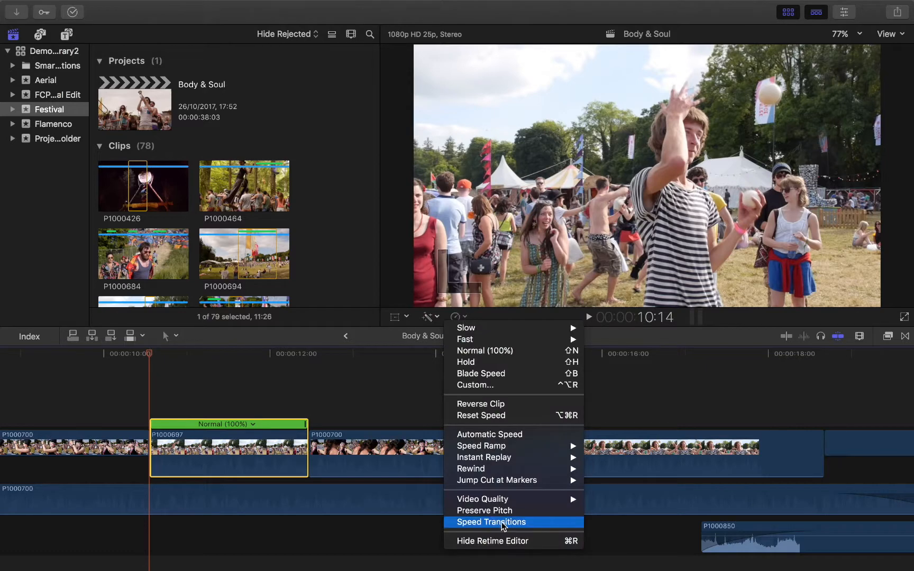
click(476, 522)
Toggle the retime editor of the first P1000697 clip, leaving it hidden
click(464, 317)
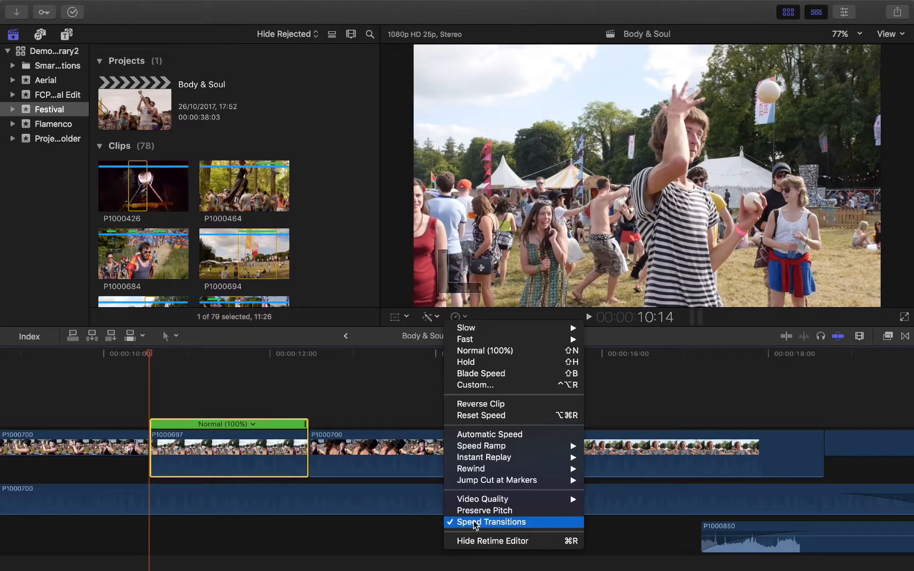
click(486, 543)
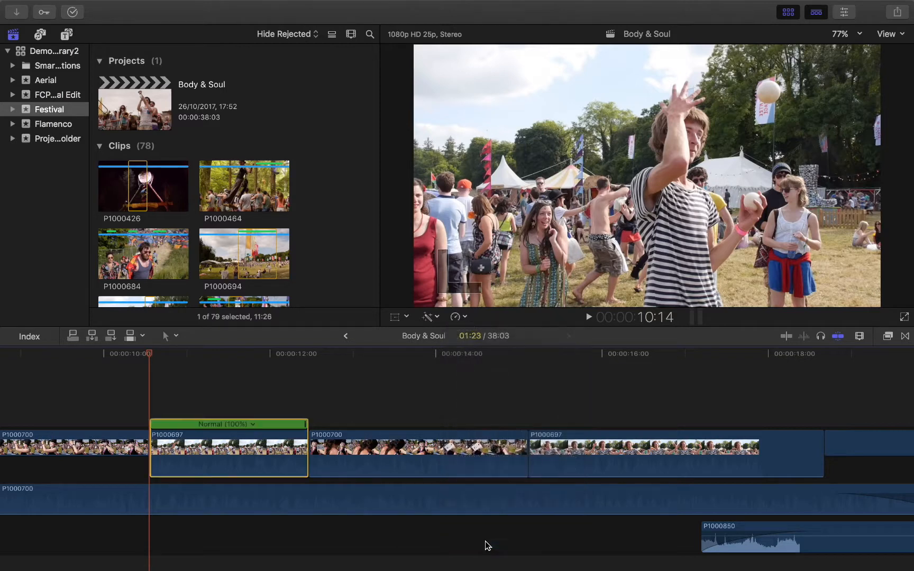
key(super+r)
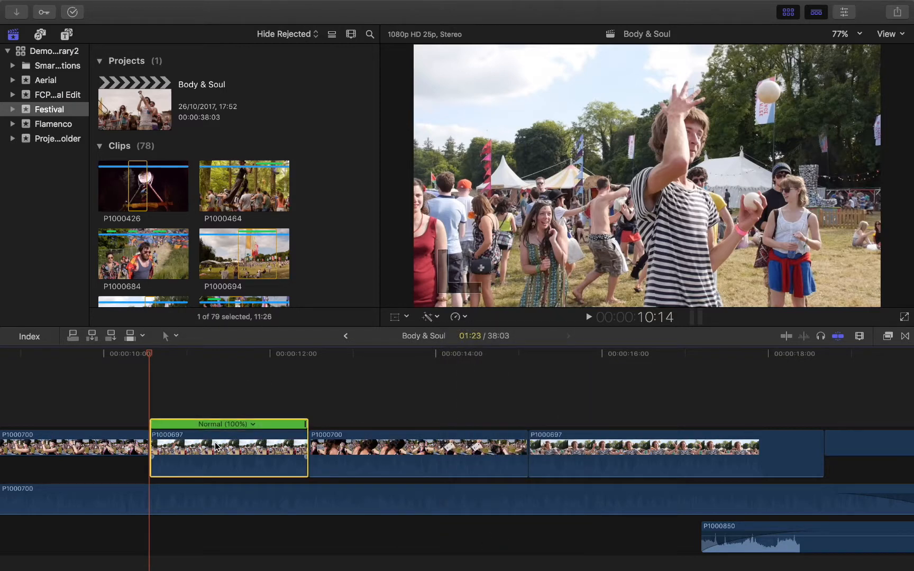
key(super+r)
Extend the end of the first P1000697 clip by about 2 seconds 10 frames and place the playhead at 11:13
click(232, 356)
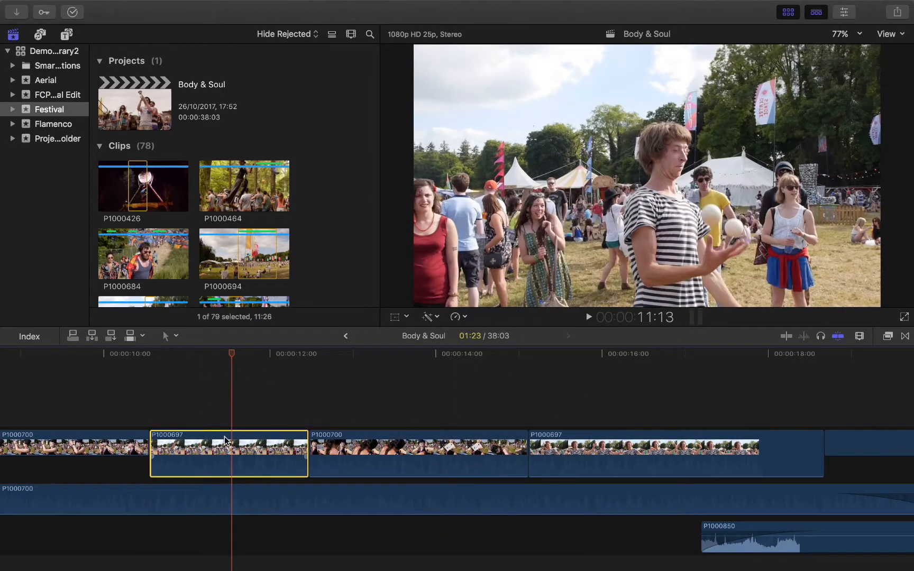
click(353, 456)
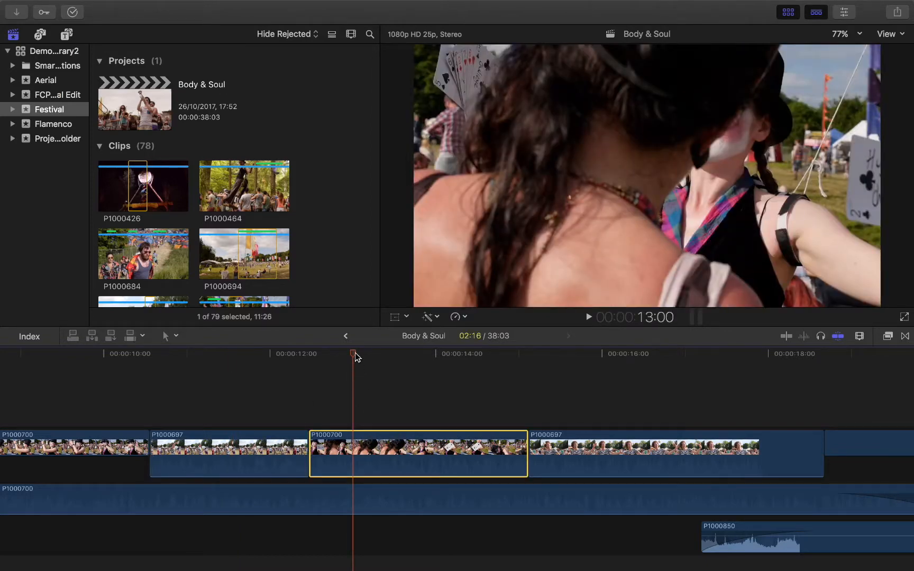
drag(356, 357, 203, 363)
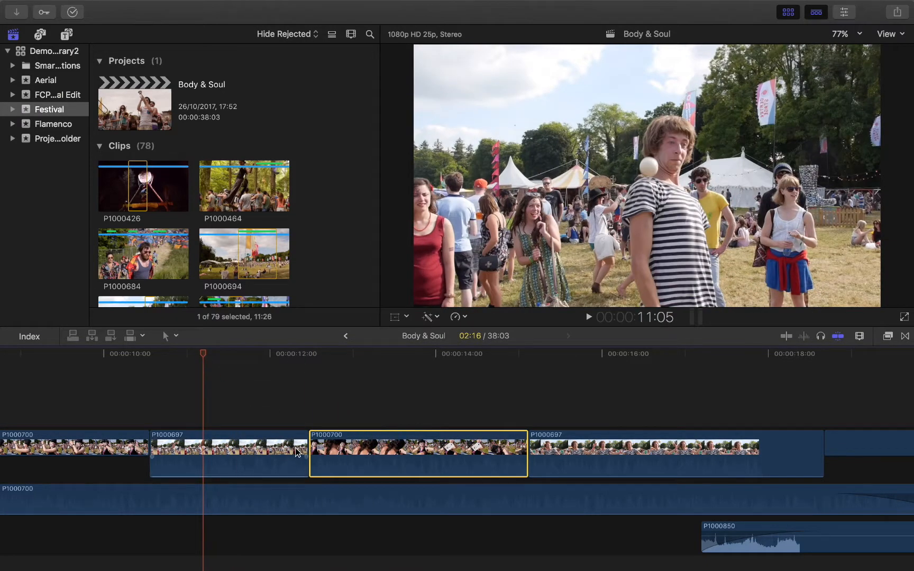
drag(309, 452, 507, 452)
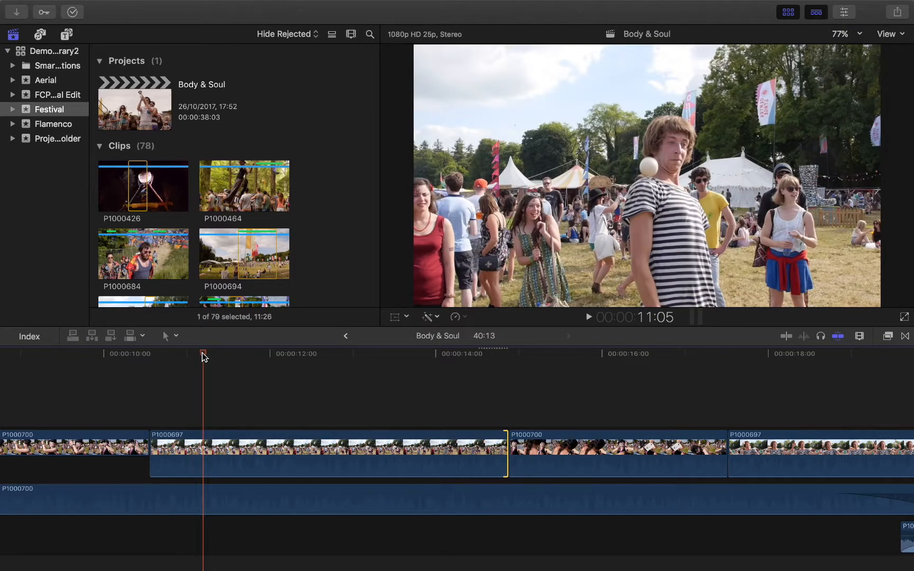
drag(204, 357, 234, 387)
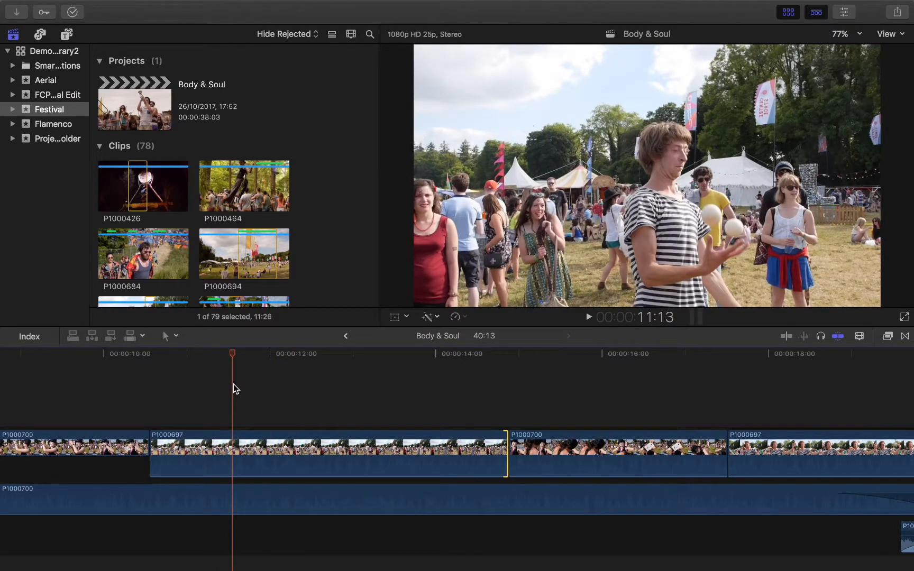
Slow a range of about 1:05 in the middle of the first P1000697 clip to 25% and play into it
key(b)
drag(278, 449, 378, 453)
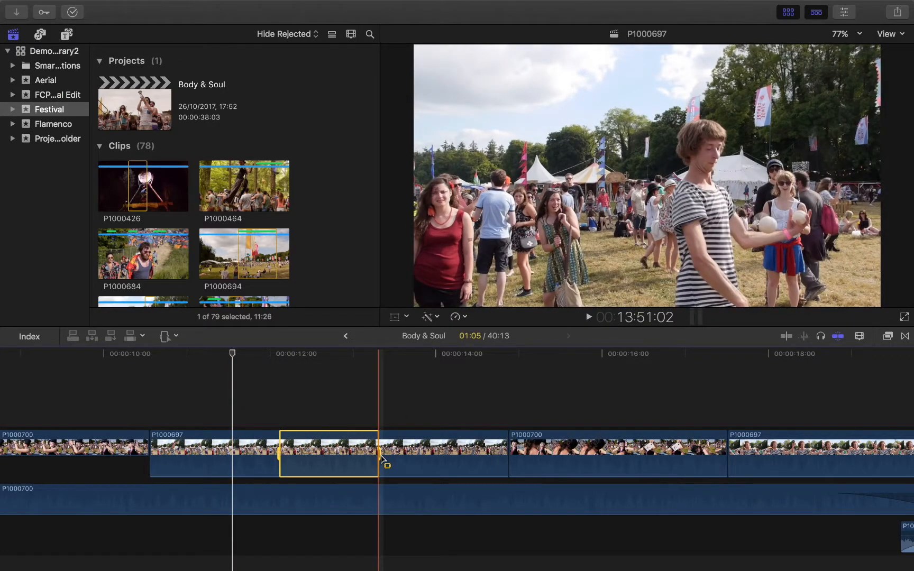
click(467, 317)
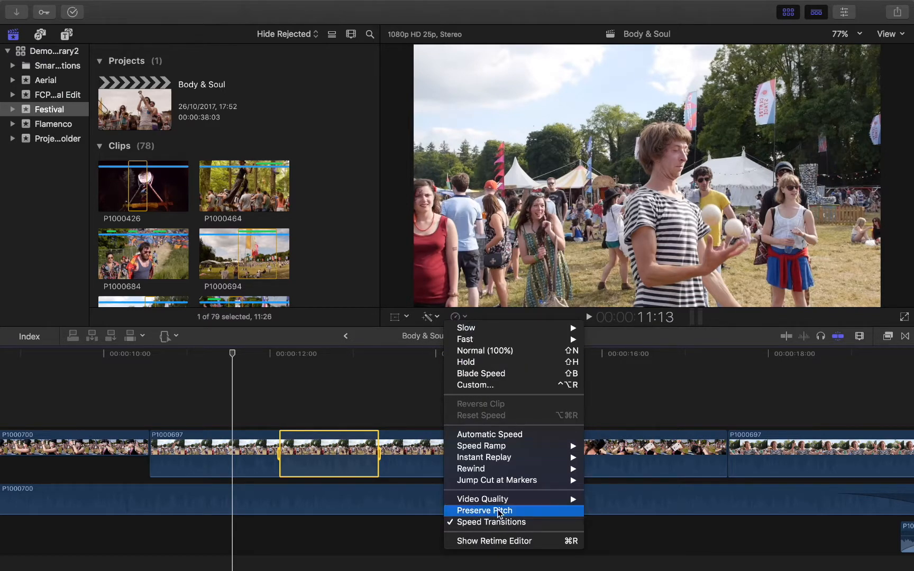
mouse_move(552, 324)
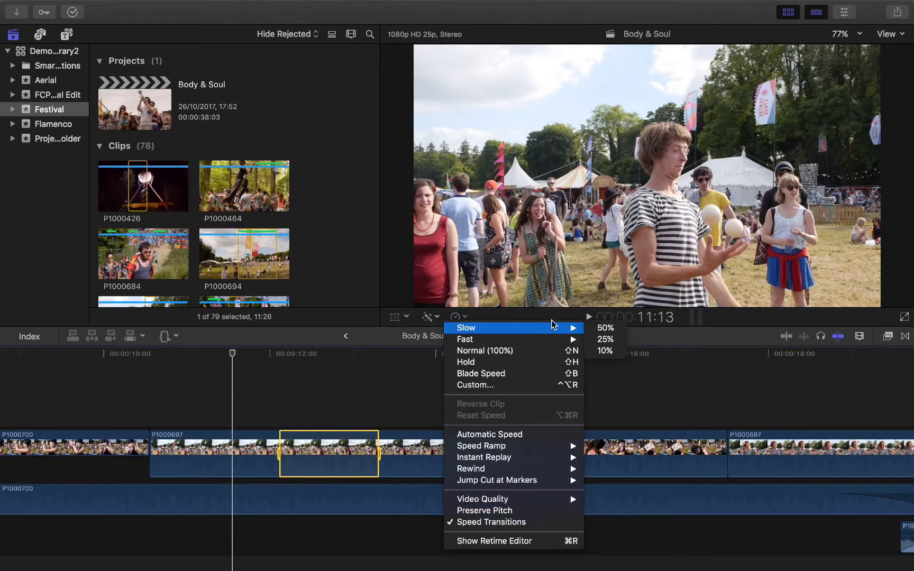
click(598, 339)
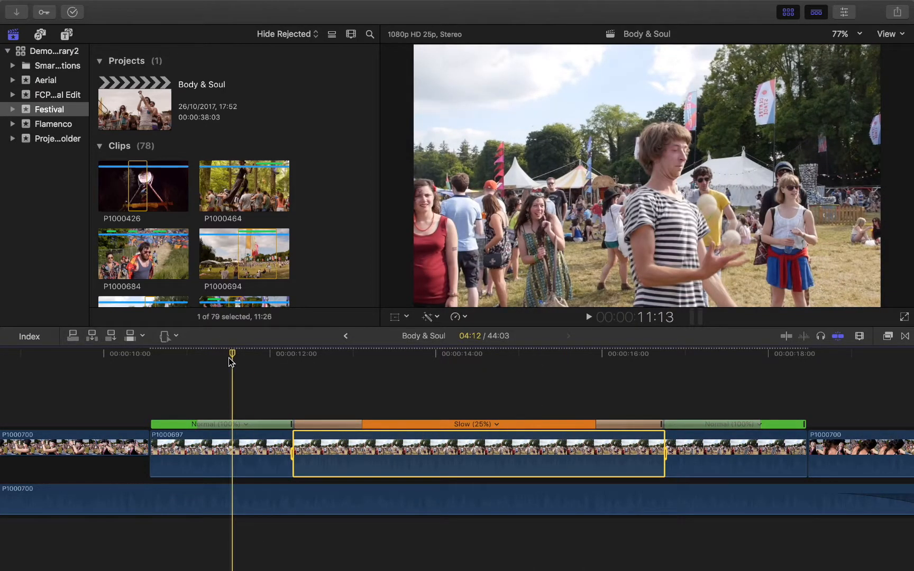
key(space)
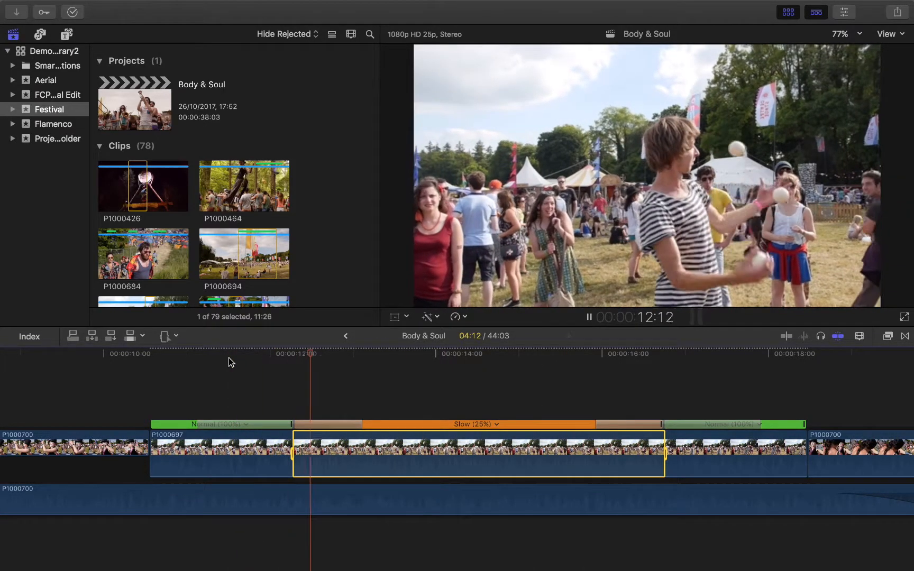
key(space)
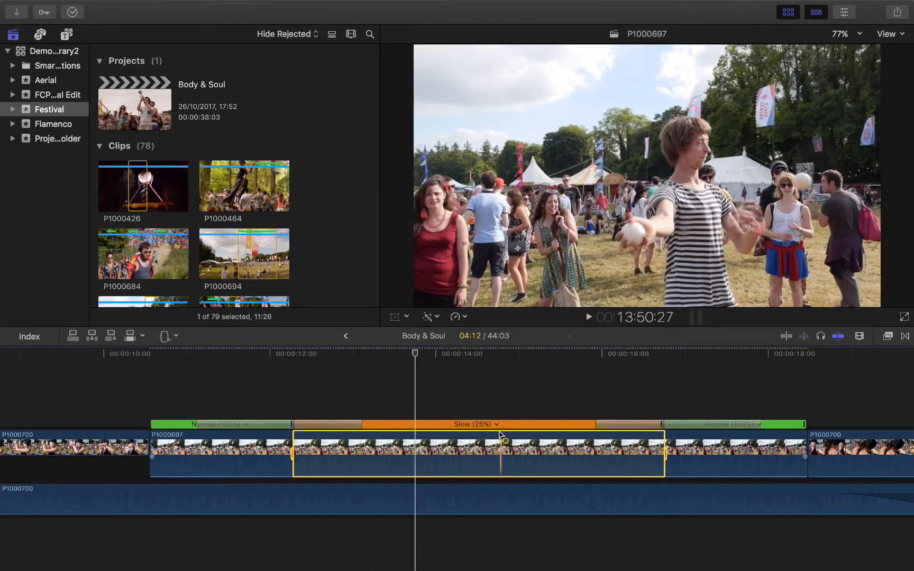
Set the slow segment of the first P1000697 clip to Slow 50% and play the clip from 11:04 through its end
click(495, 424)
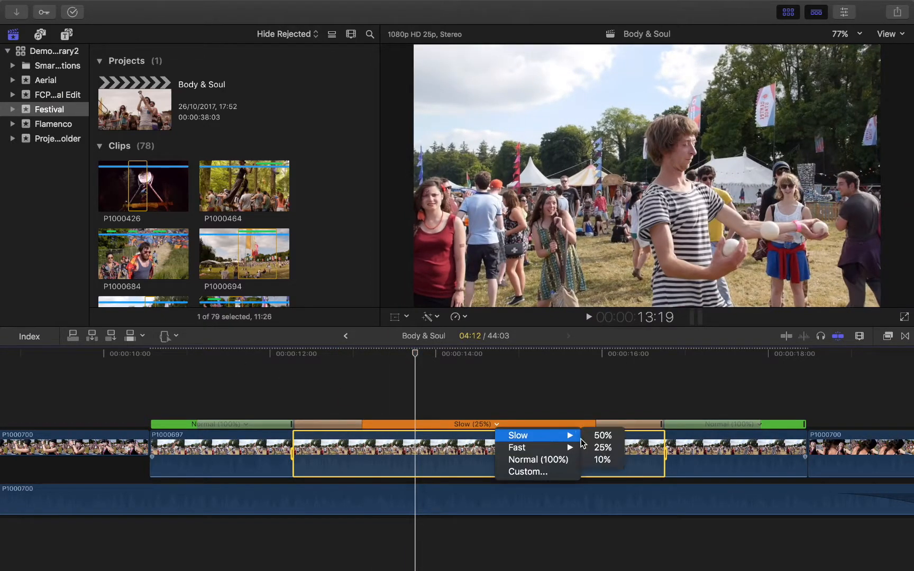
mouse_move(576, 449)
click(590, 440)
click(202, 373)
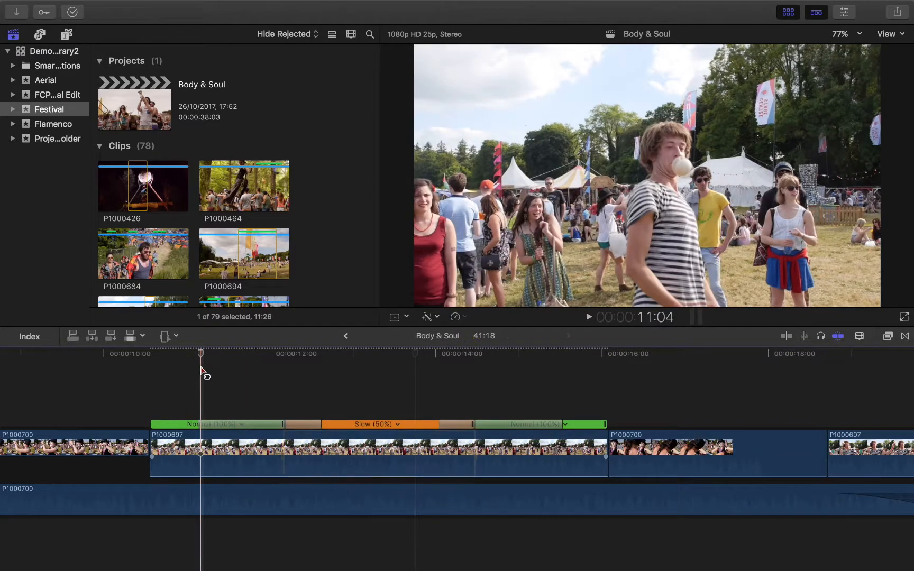
key(space)
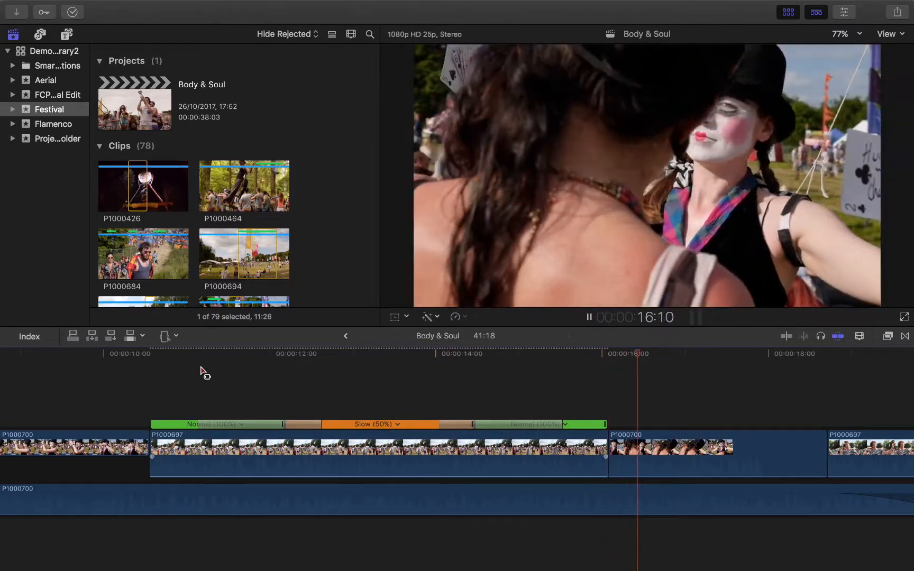
key(space)
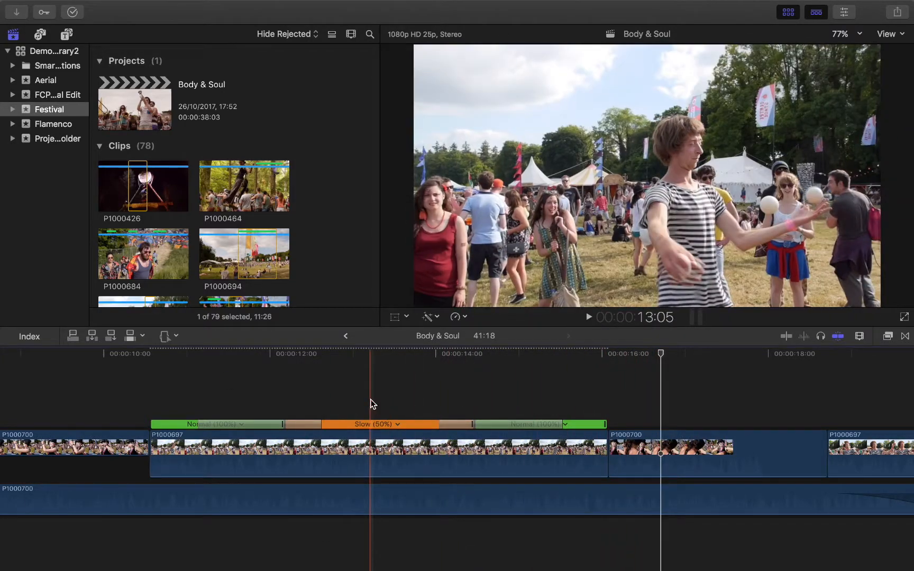
Edit the source frame of the clip's first speed transition, moving the change point forward into the slow segment
key(s)
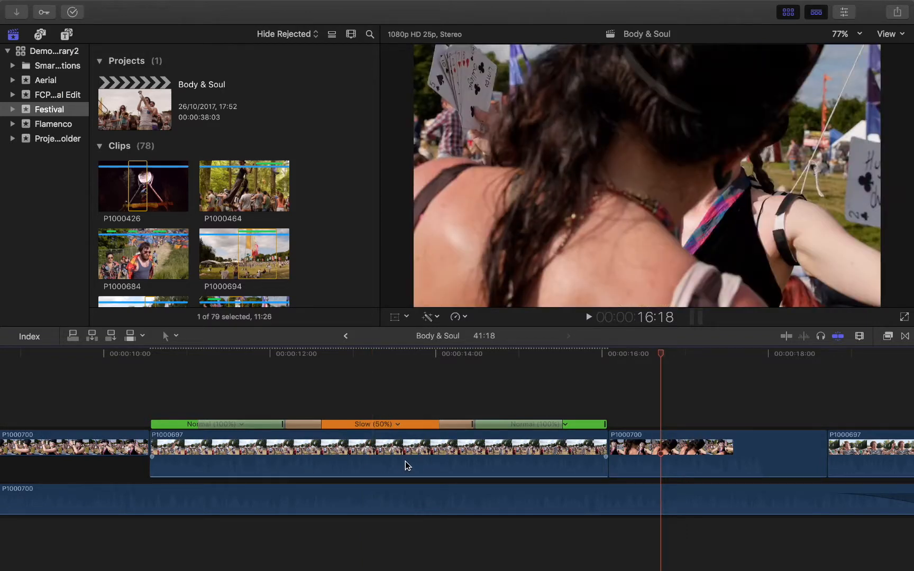
double_click(283, 424)
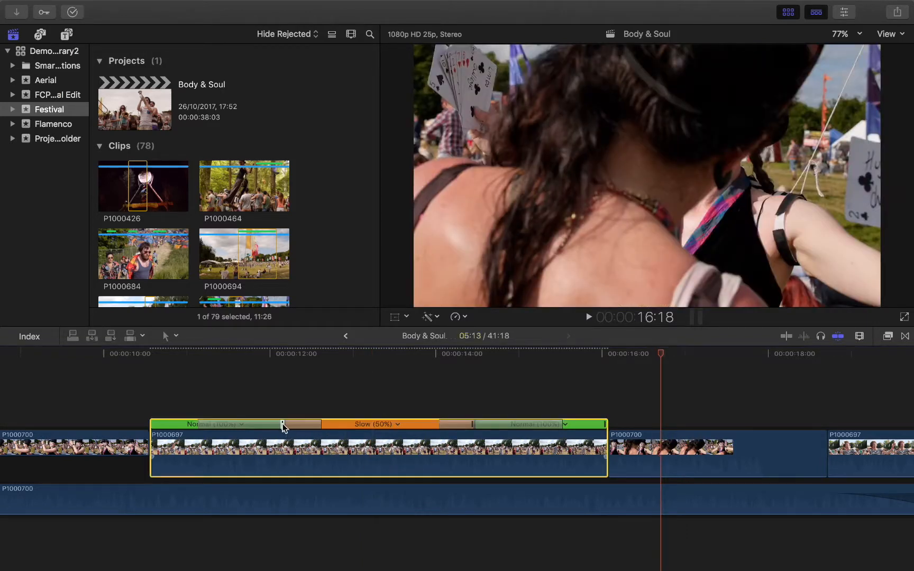
click(317, 389)
drag(299, 425, 361, 424)
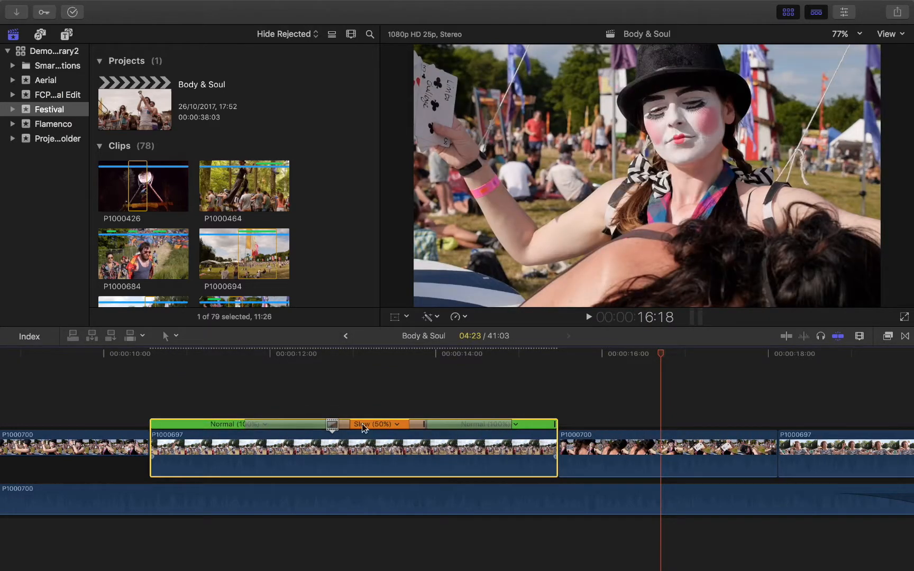
Edit the source frame of the clip's second speed transition, moving the change point back to shorten the slow segment
double_click(426, 426)
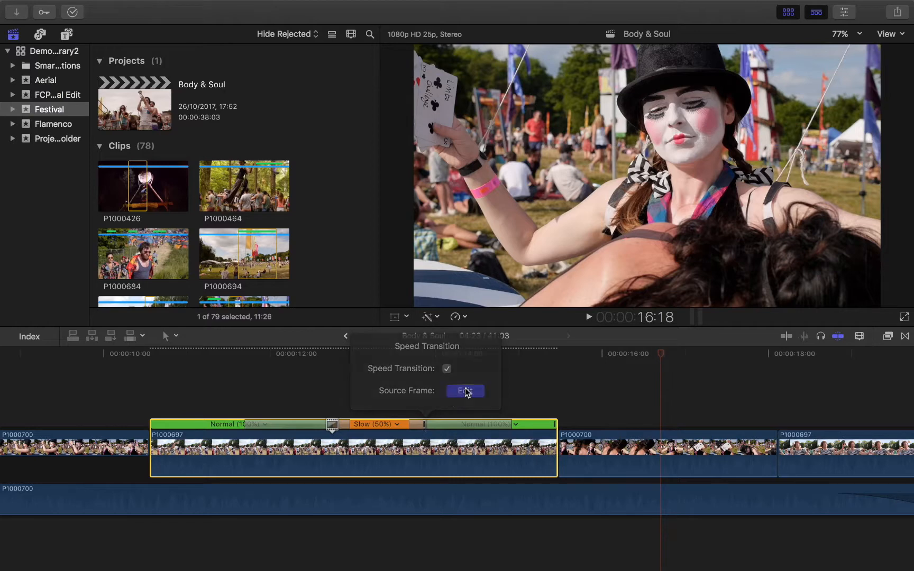
click(465, 389)
drag(427, 425, 398, 431)
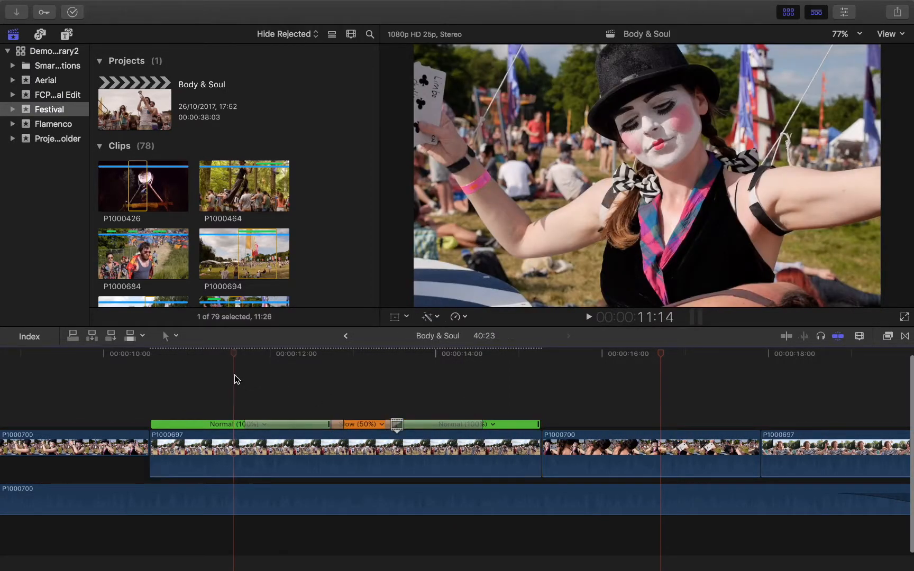
Play the retimed first P1000697 clip from 11:14 through its slow segment to about its end
click(234, 377)
key(space)
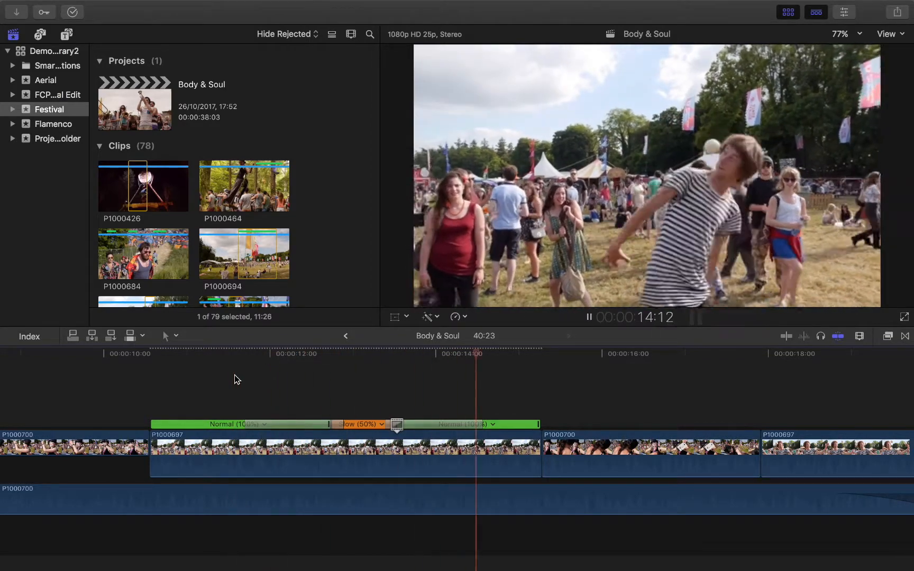
key(space)
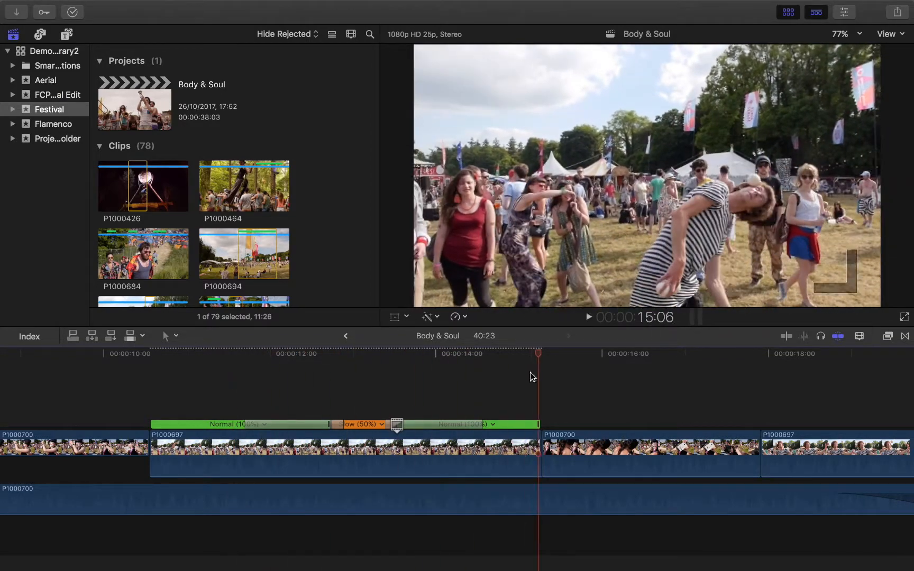
Place the playhead at 11:23, review the available retiming options without applying any, and select the first P1000697 clip
click(265, 377)
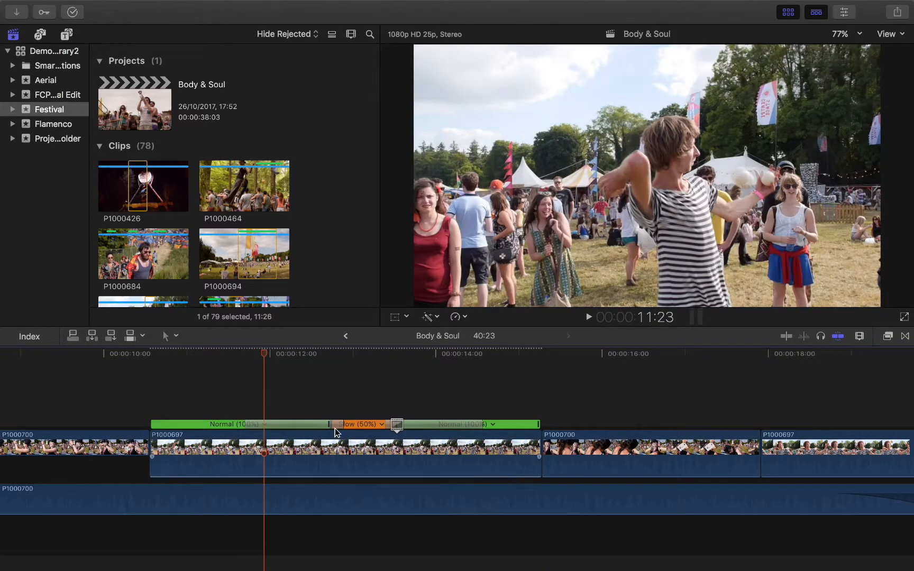
click(467, 318)
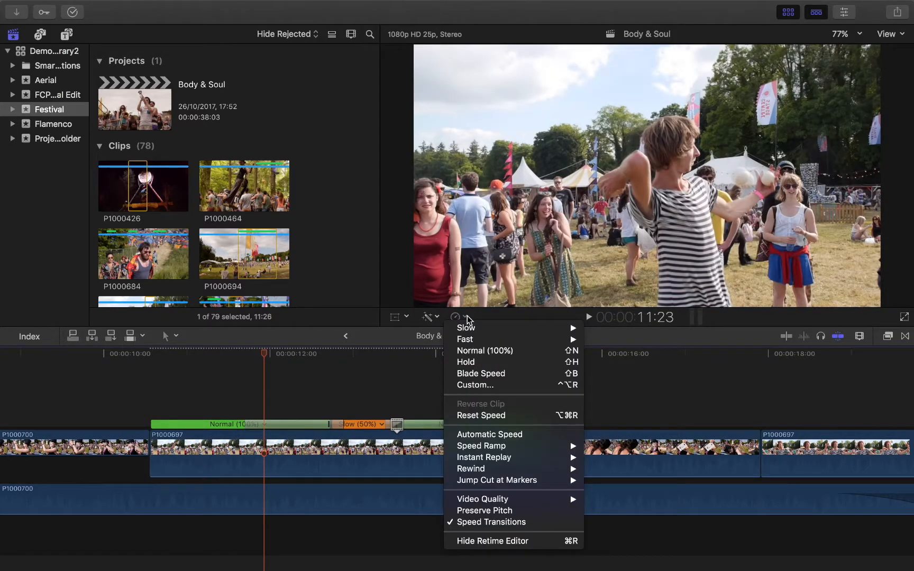
click(264, 360)
click(262, 456)
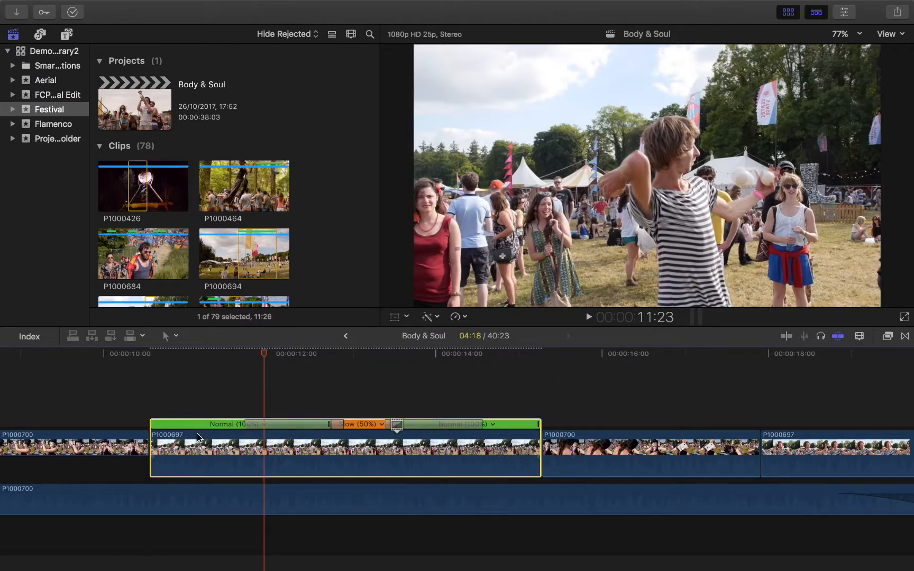
Fit the whole Body & Soul project in the timeline and review frames at 6:06 and 22:19
key(z)
key(shift+z)
click(149, 377)
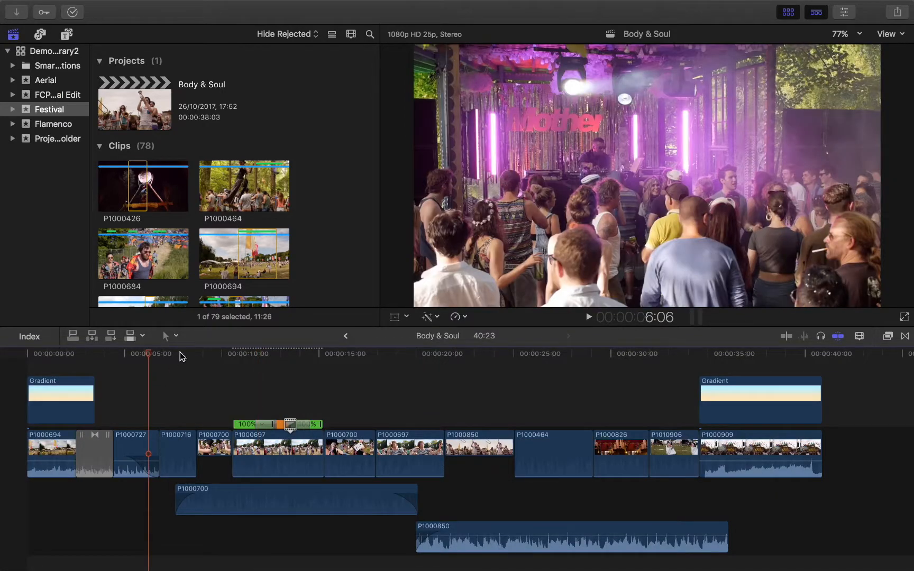
click(175, 361)
drag(385, 372, 469, 366)
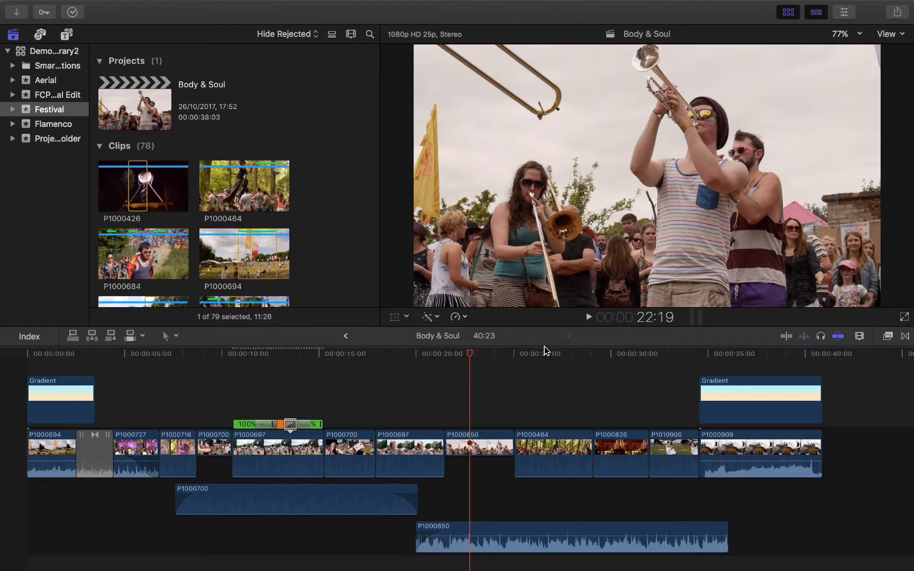
Select the P1000700 clip after the retimed clip with the playhead at 16:15, and switch to the Finder desktop
click(350, 353)
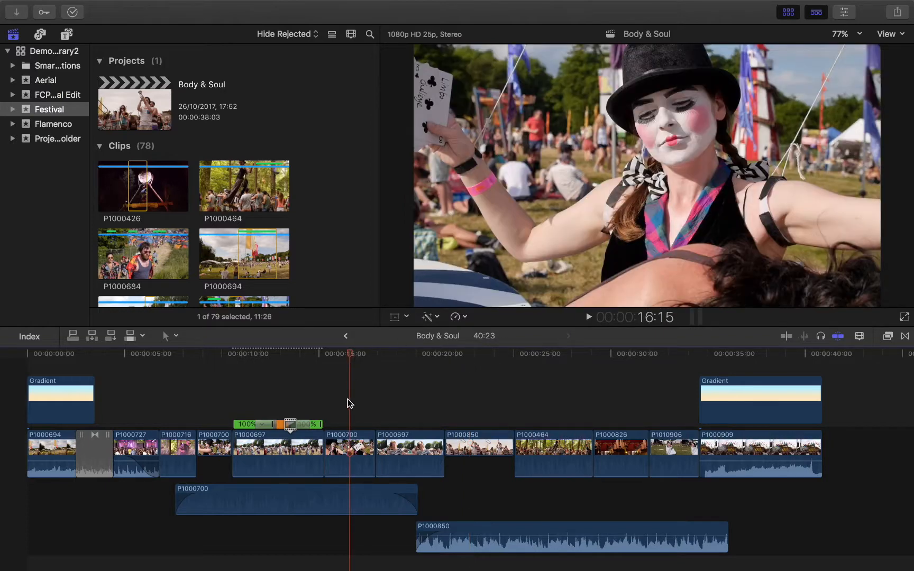
click(349, 435)
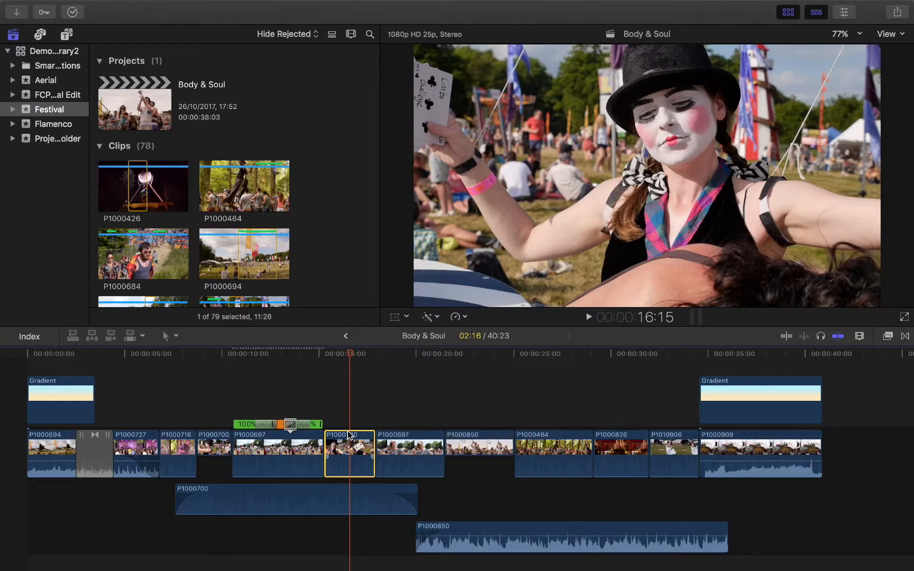
key(ctrl+Left)
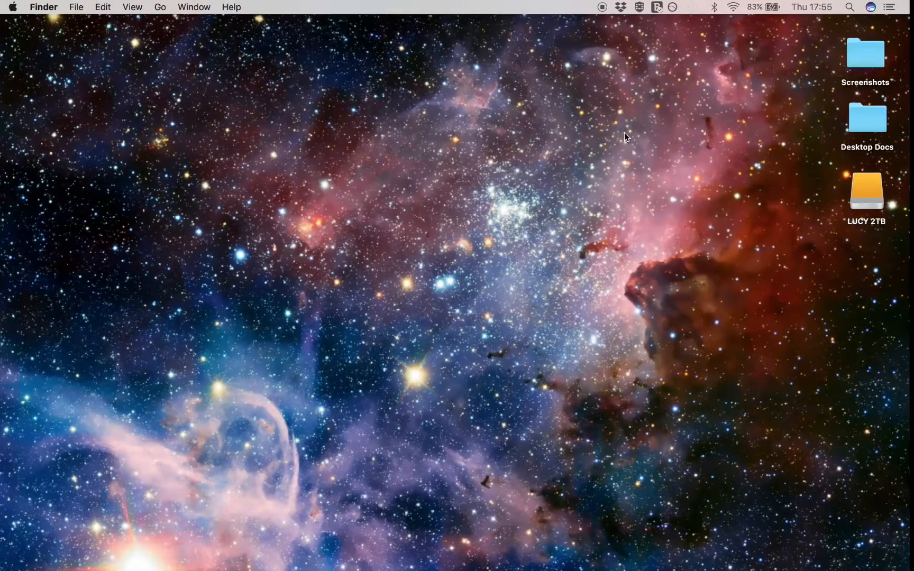